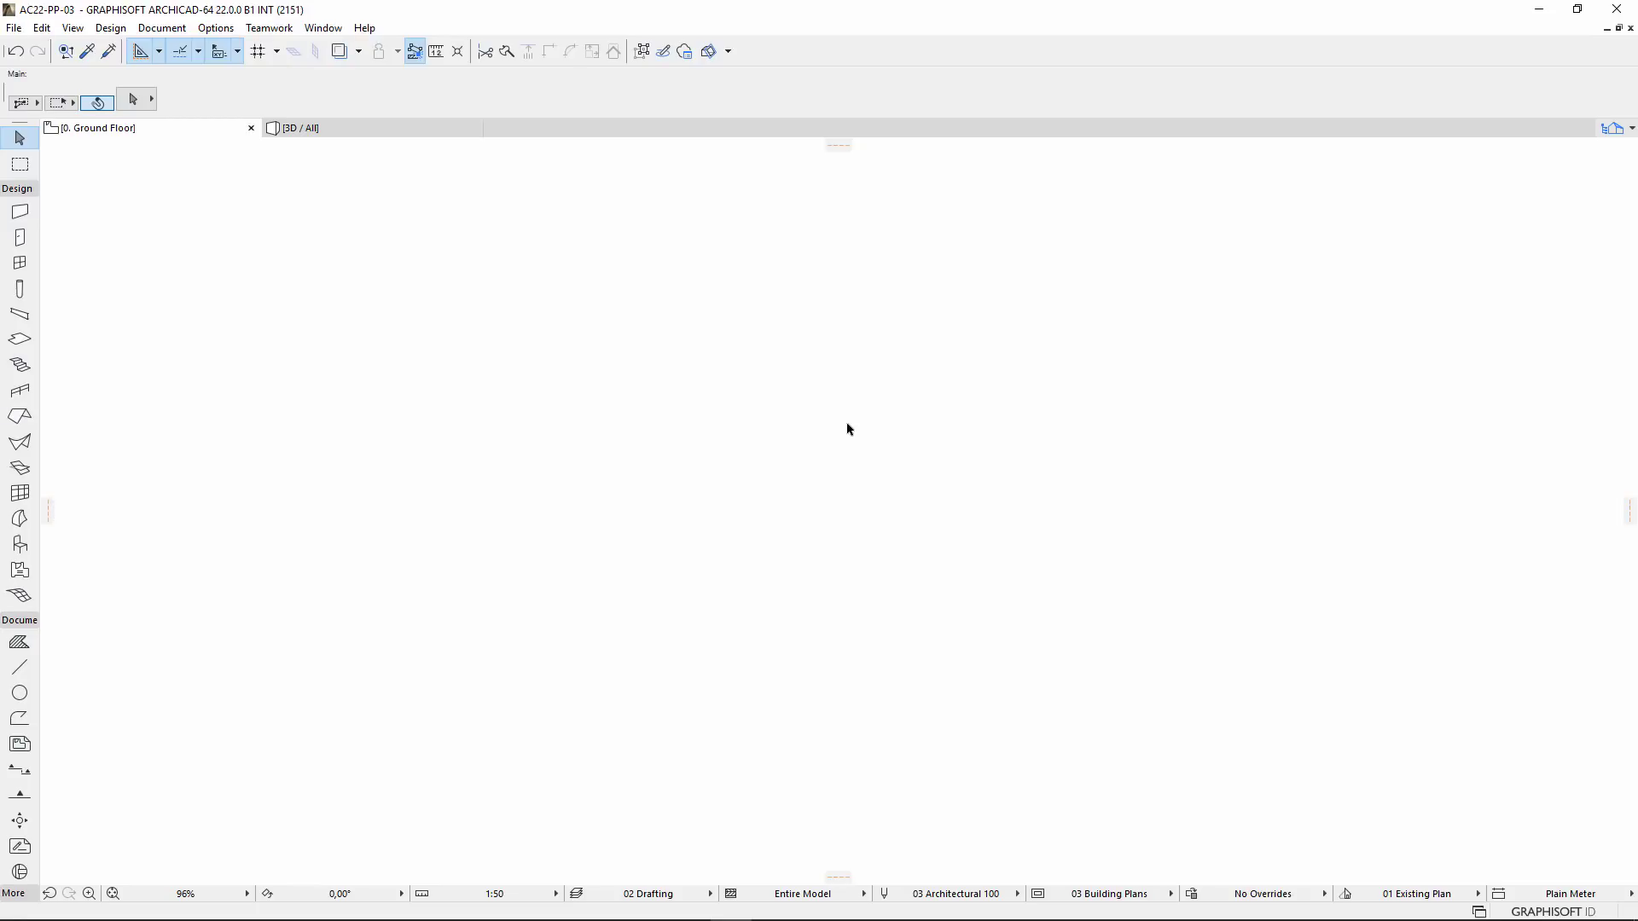
Open the Options menu to reach the Element Attributes submenu with Profile Manager.
left_click(215, 28)
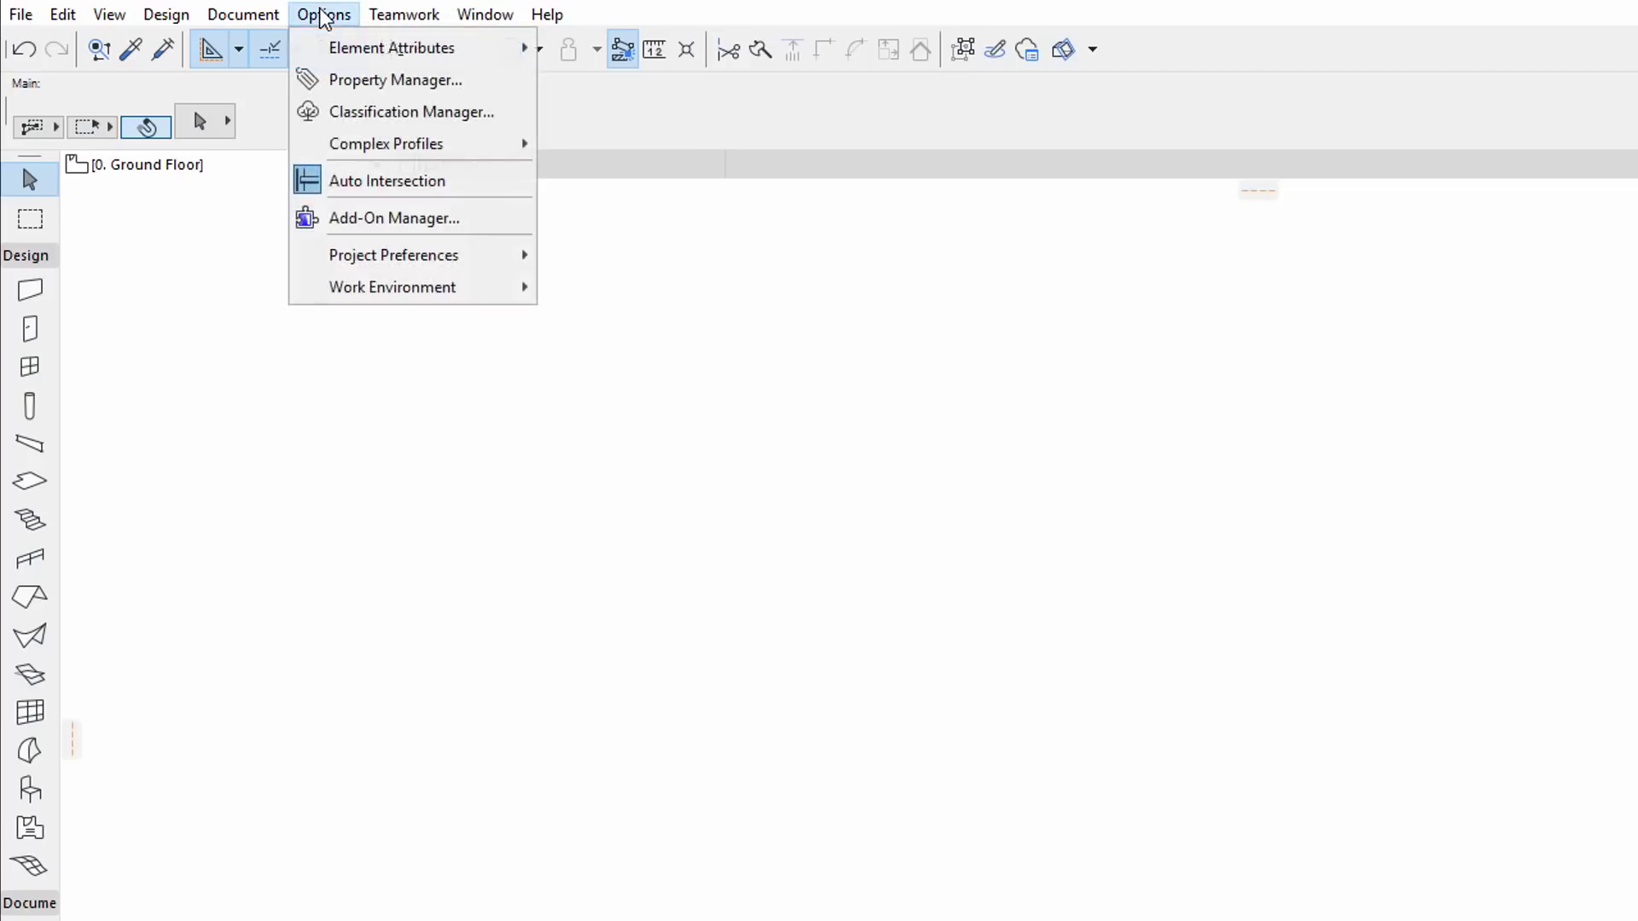
mouse_move(392, 48)
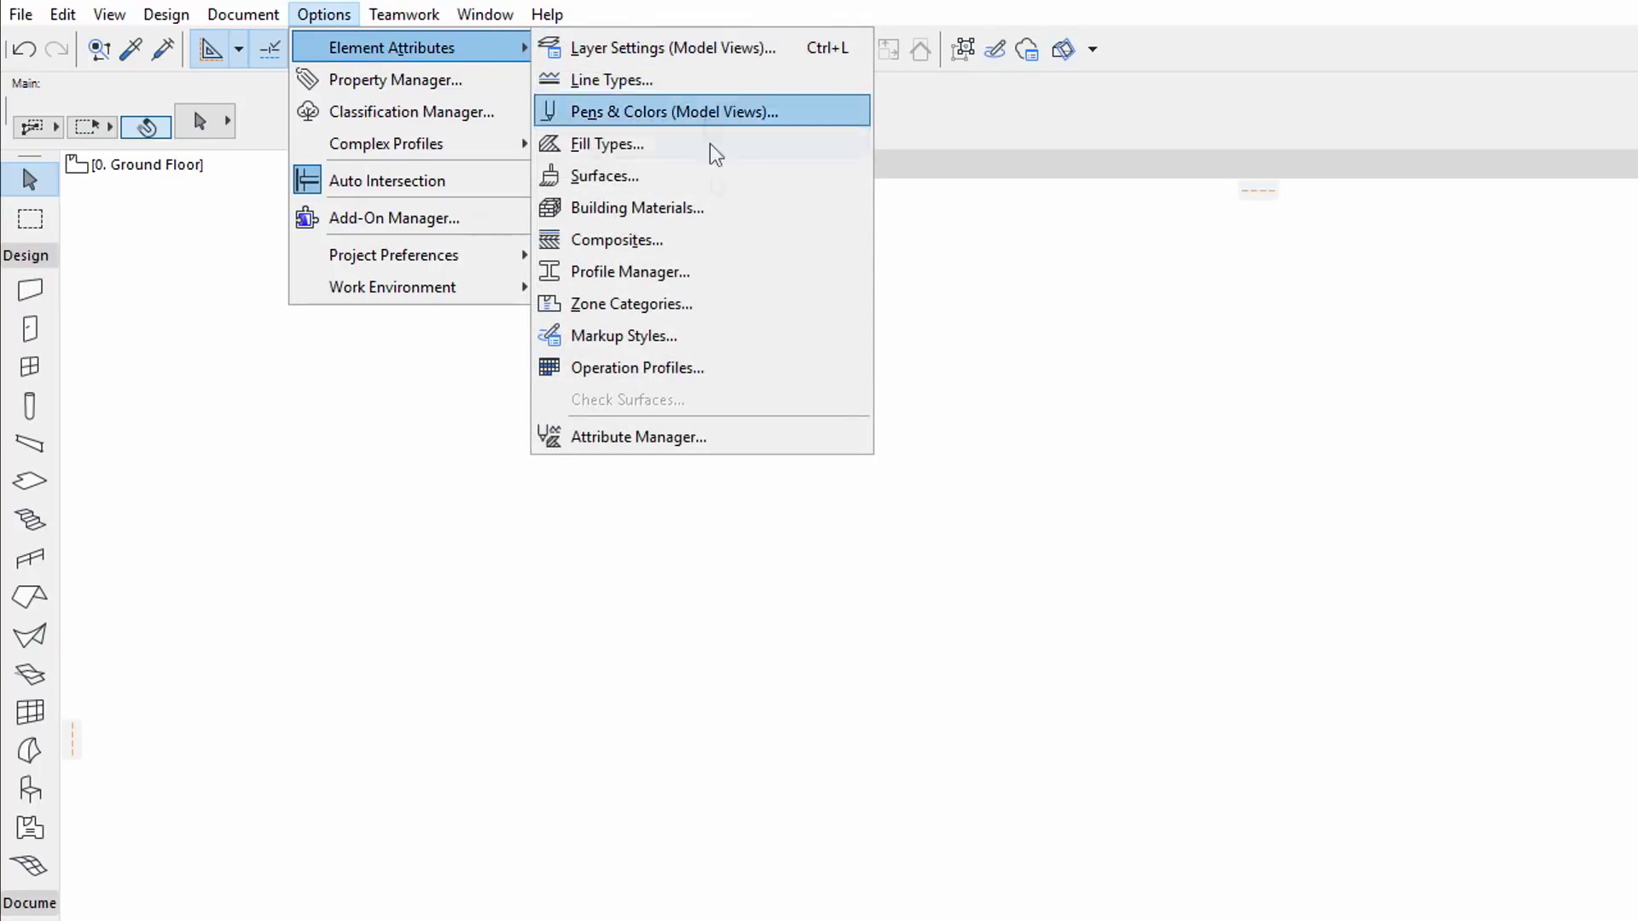
Open Profile Manager and start a new custom profile named 'I Section'.
left_click(700, 273)
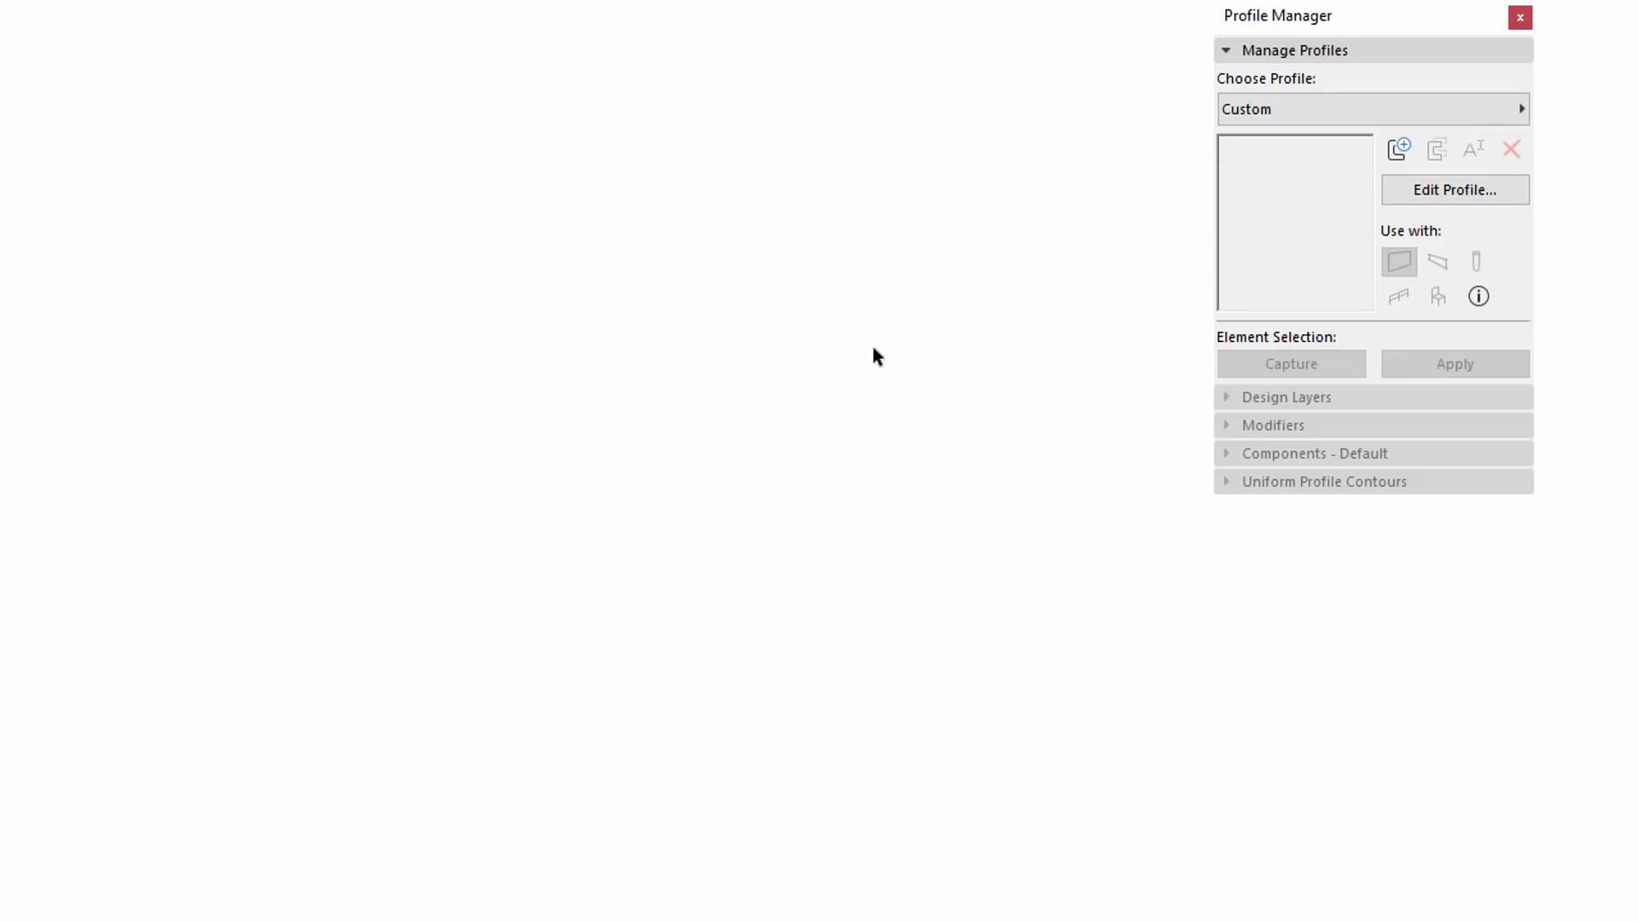
left_click(1399, 149)
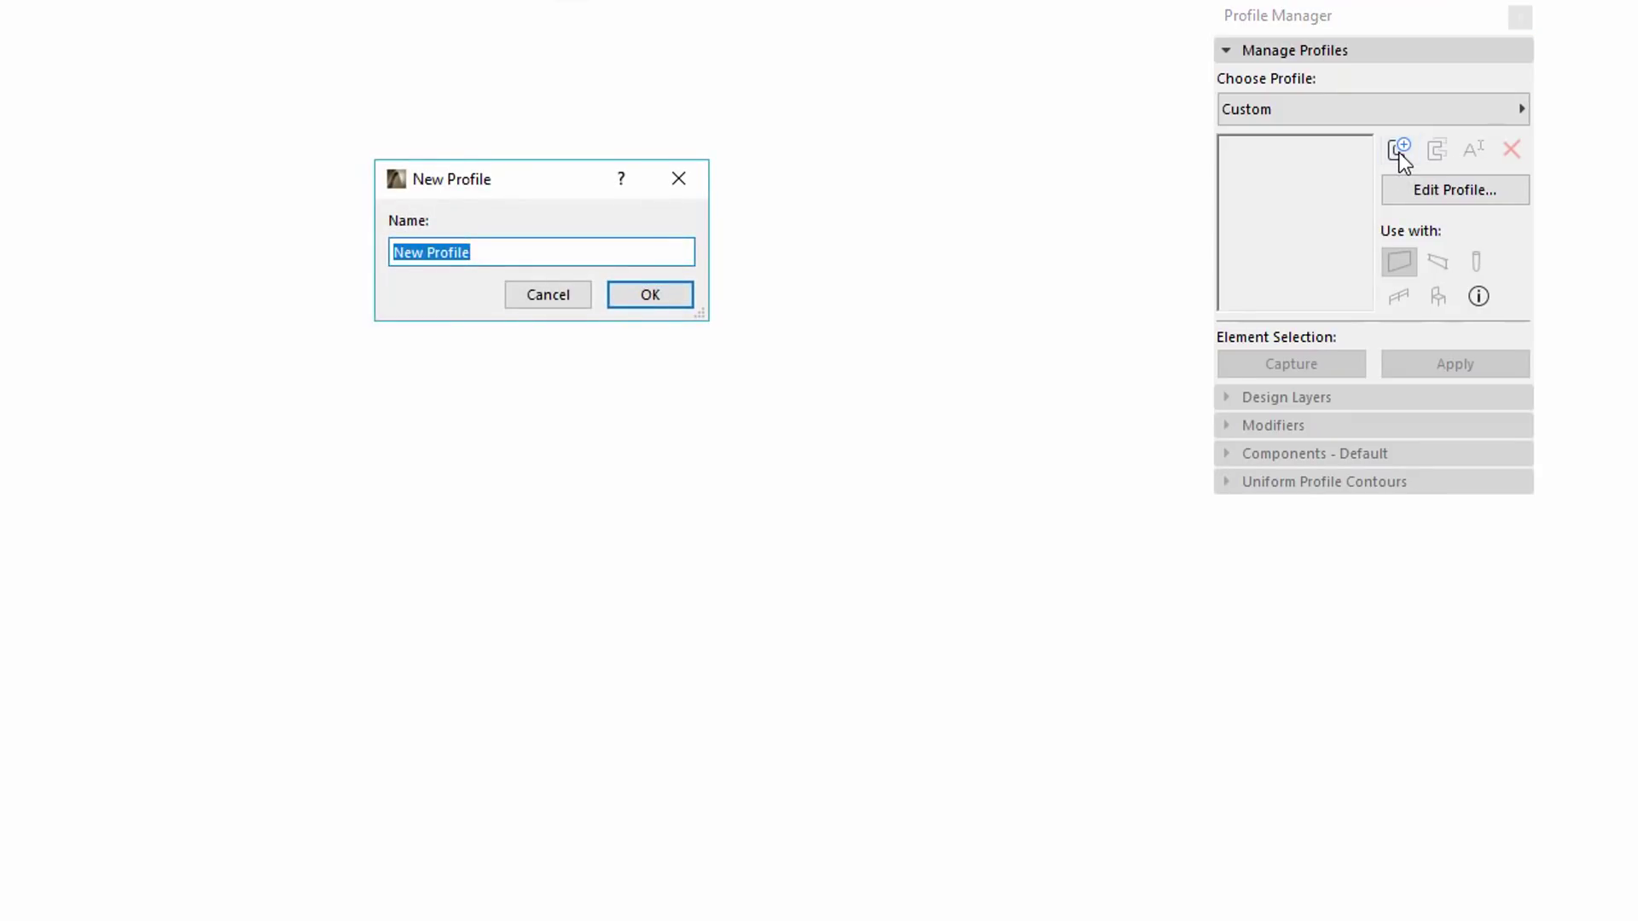
type("I Section")
Confirm the I Section profile, enable it for beams and columns, and store it.
left_click(657, 303)
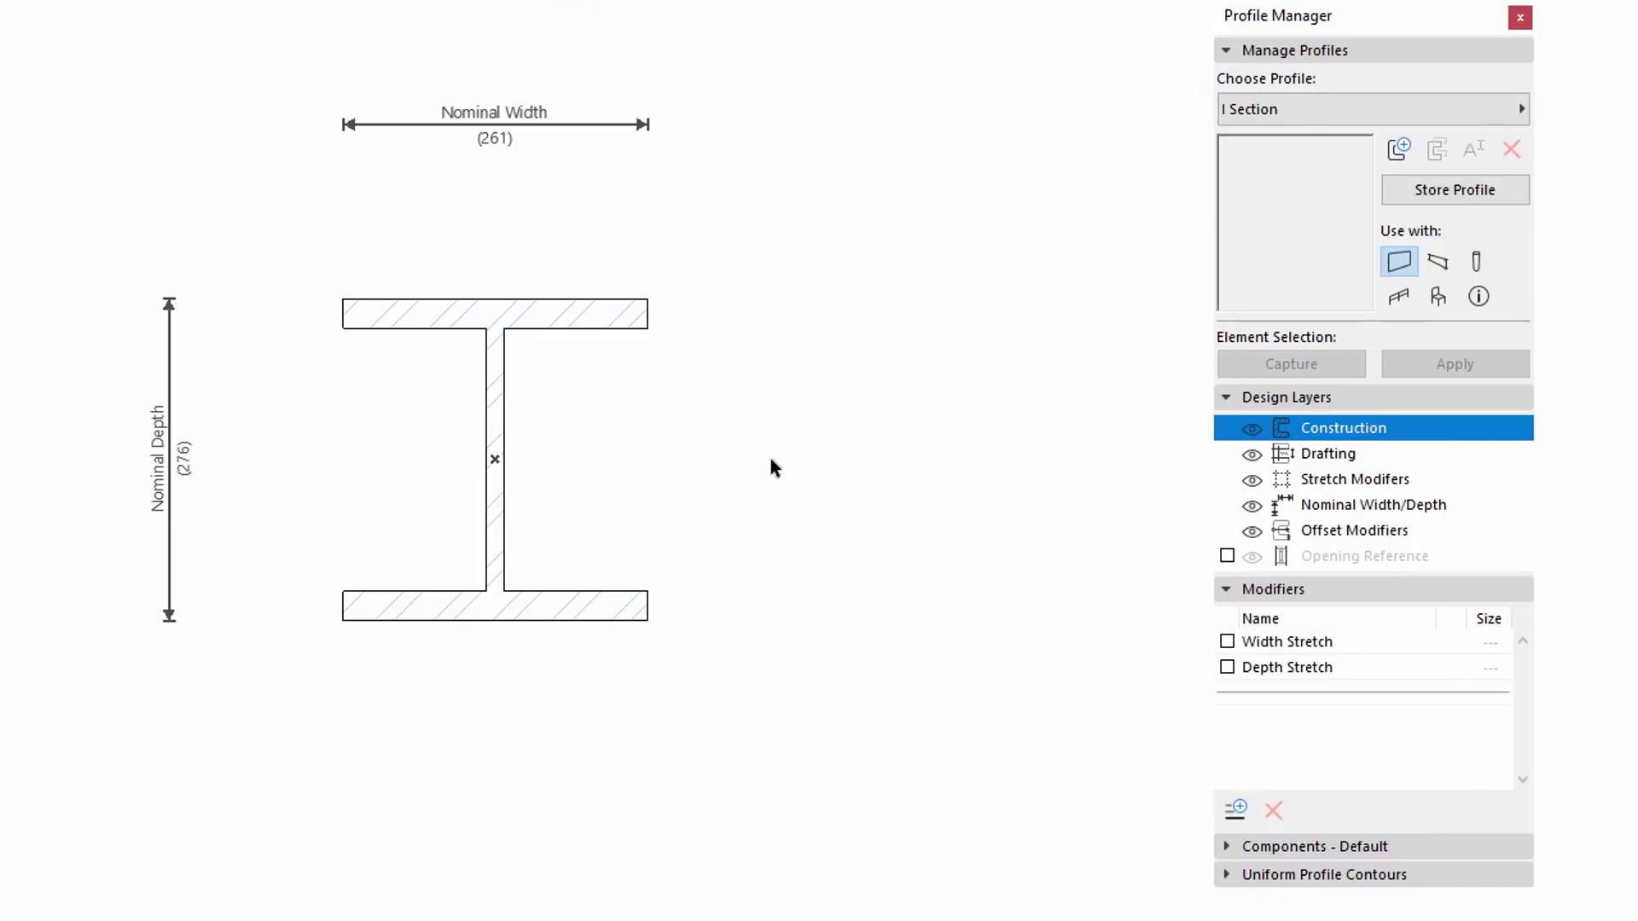
left_click(1441, 264)
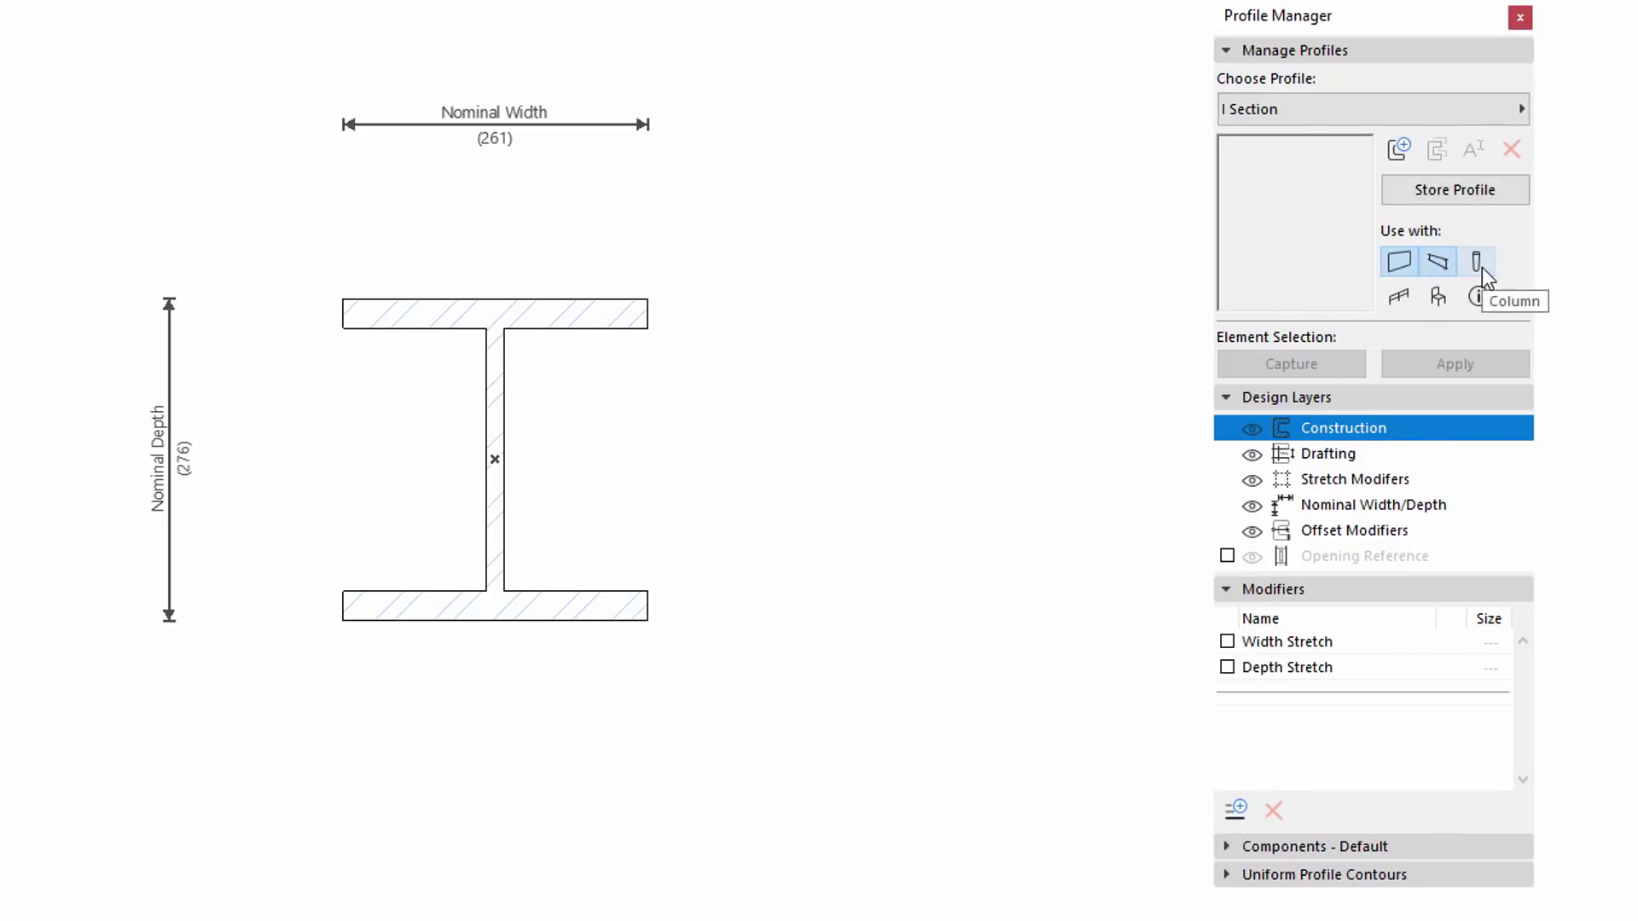
left_click(1484, 271)
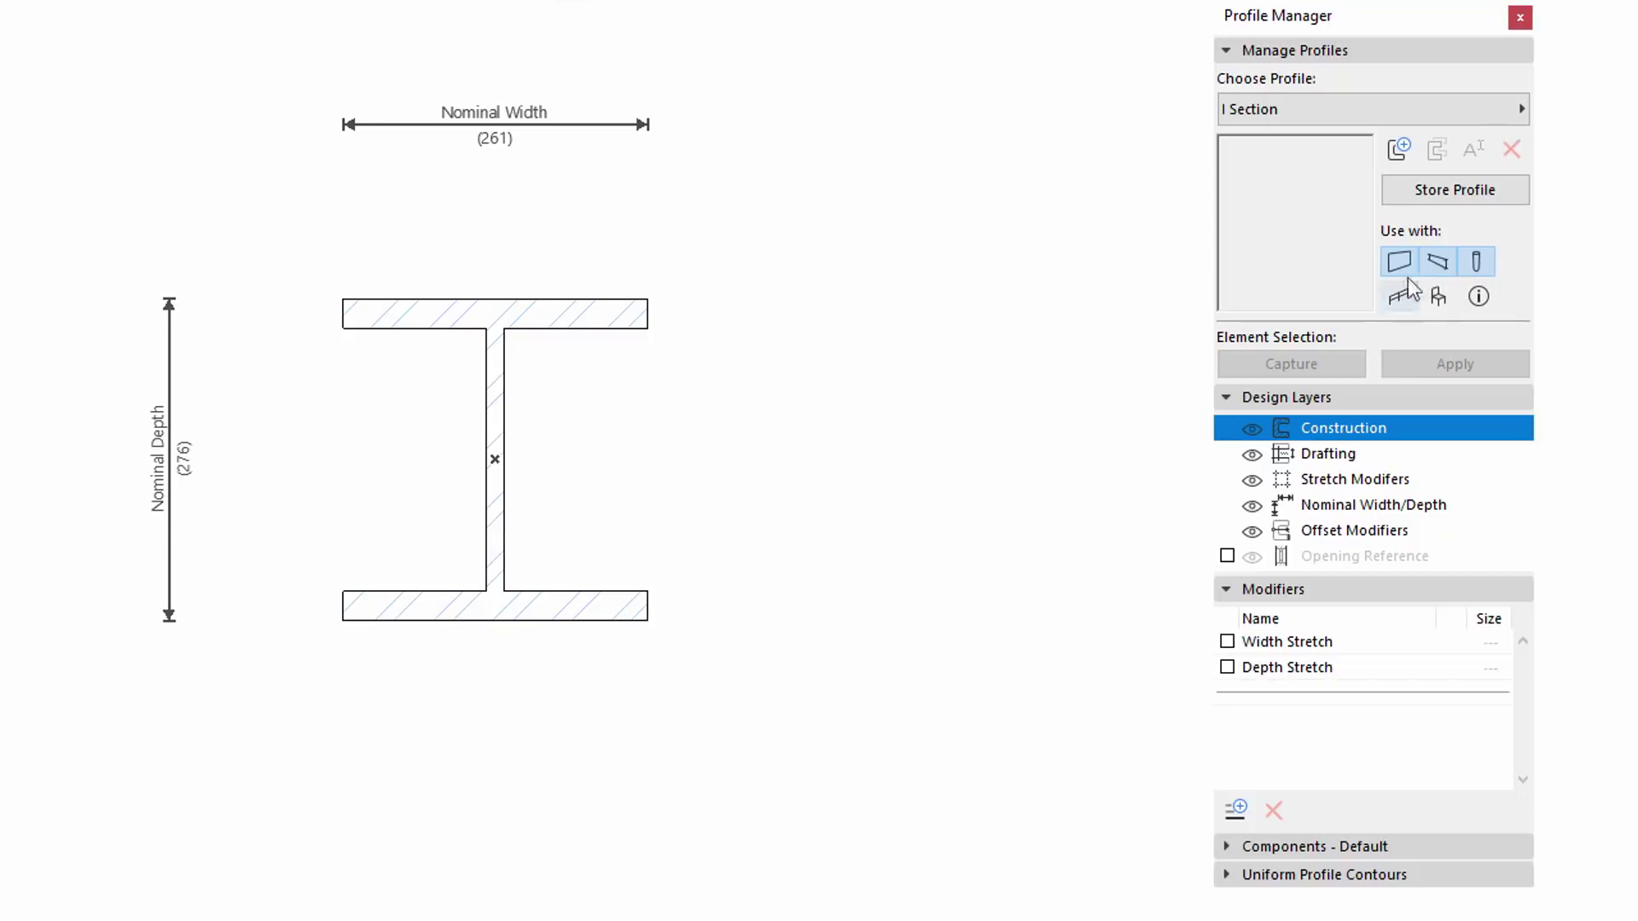
left_click(1441, 265)
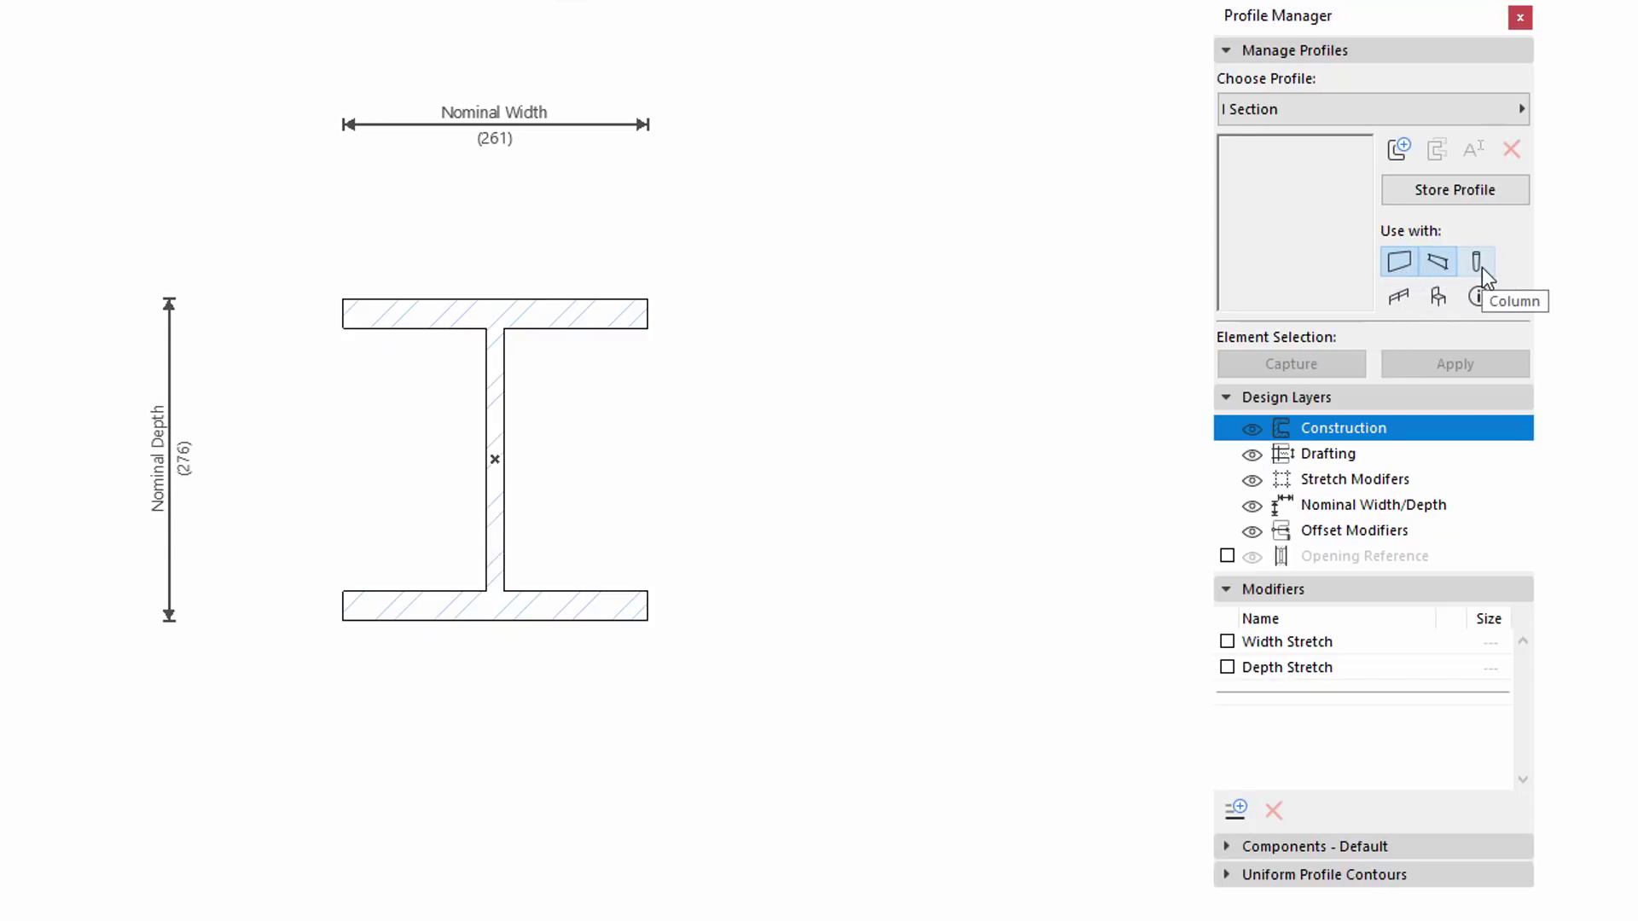
left_click(1477, 266)
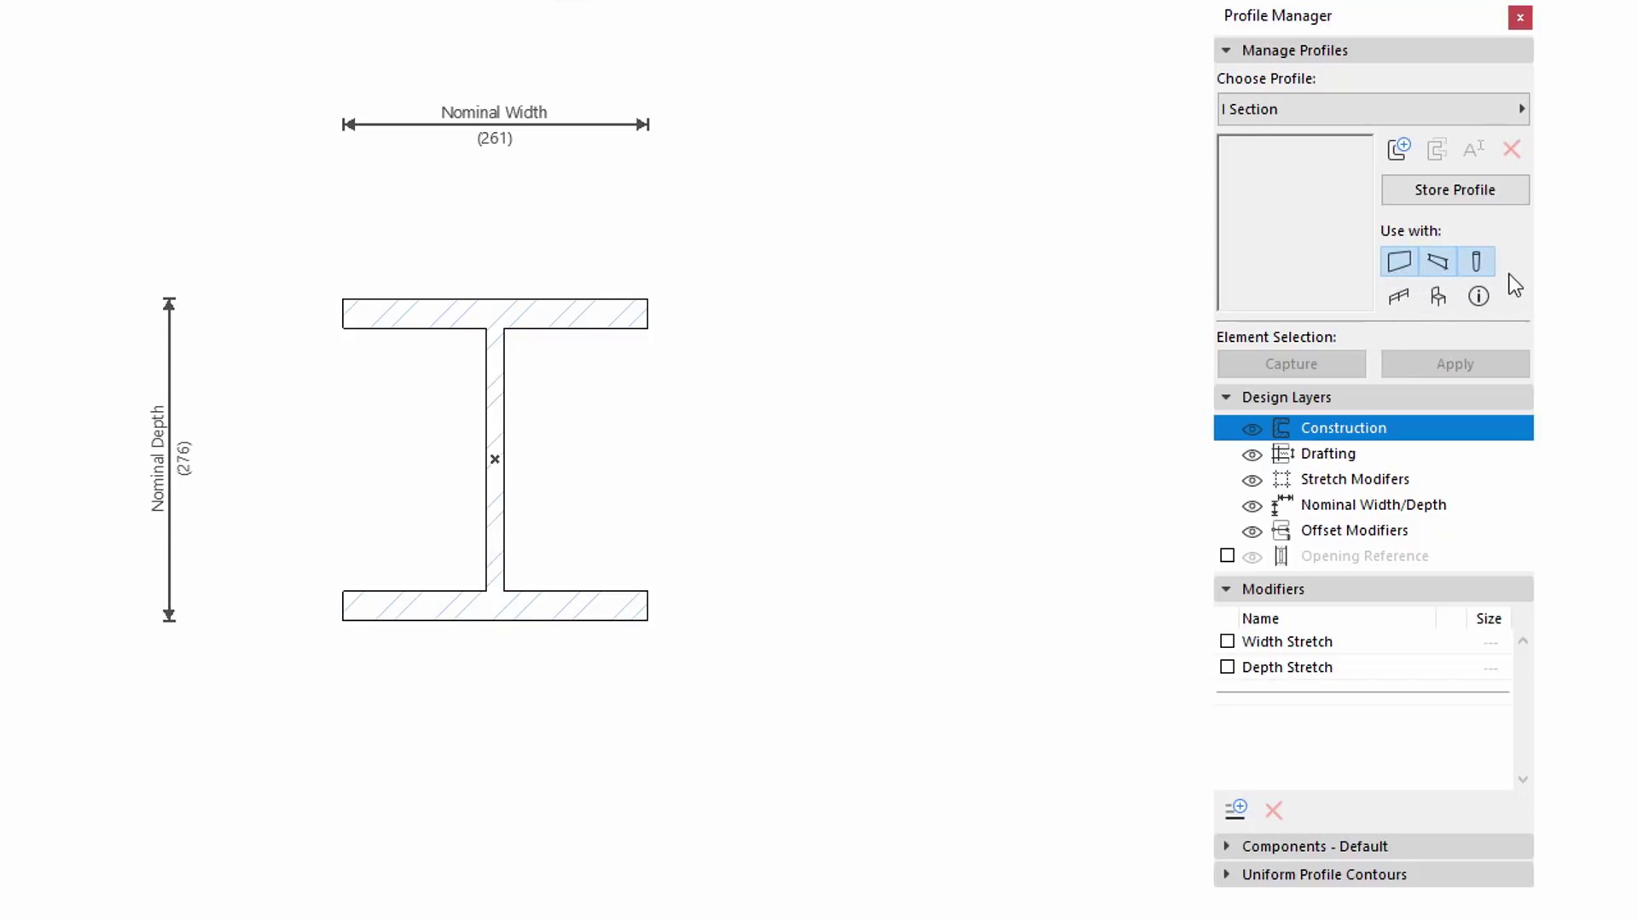
left_click(1453, 192)
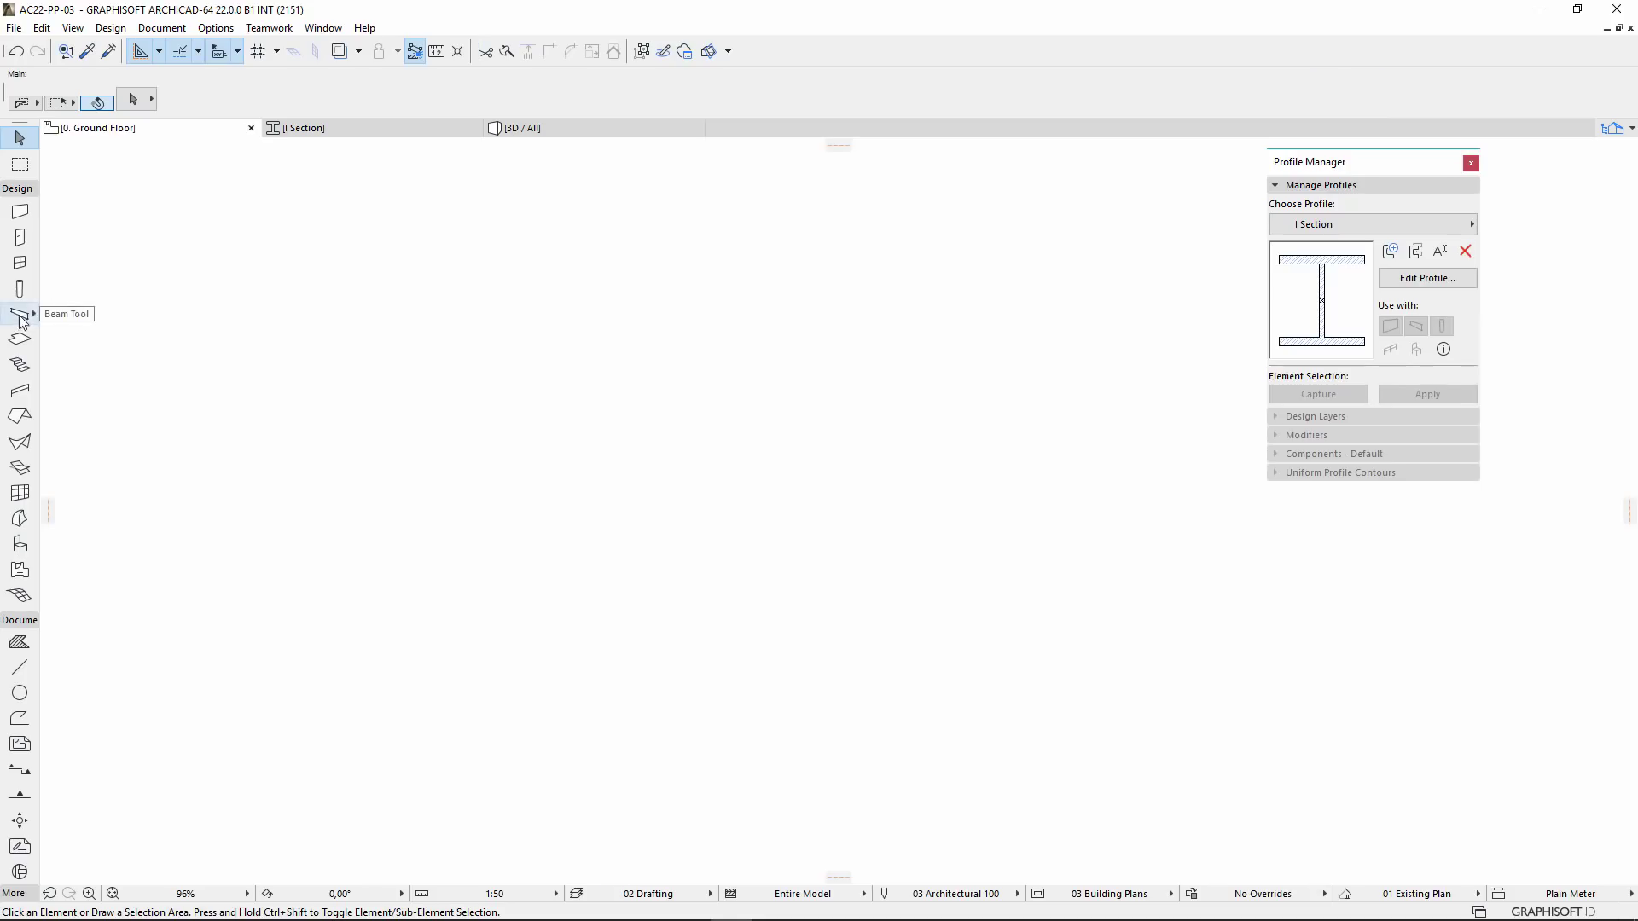
Draw a horizontal beam across the ground floor plan.
left_click(19, 313)
left_click(422, 438)
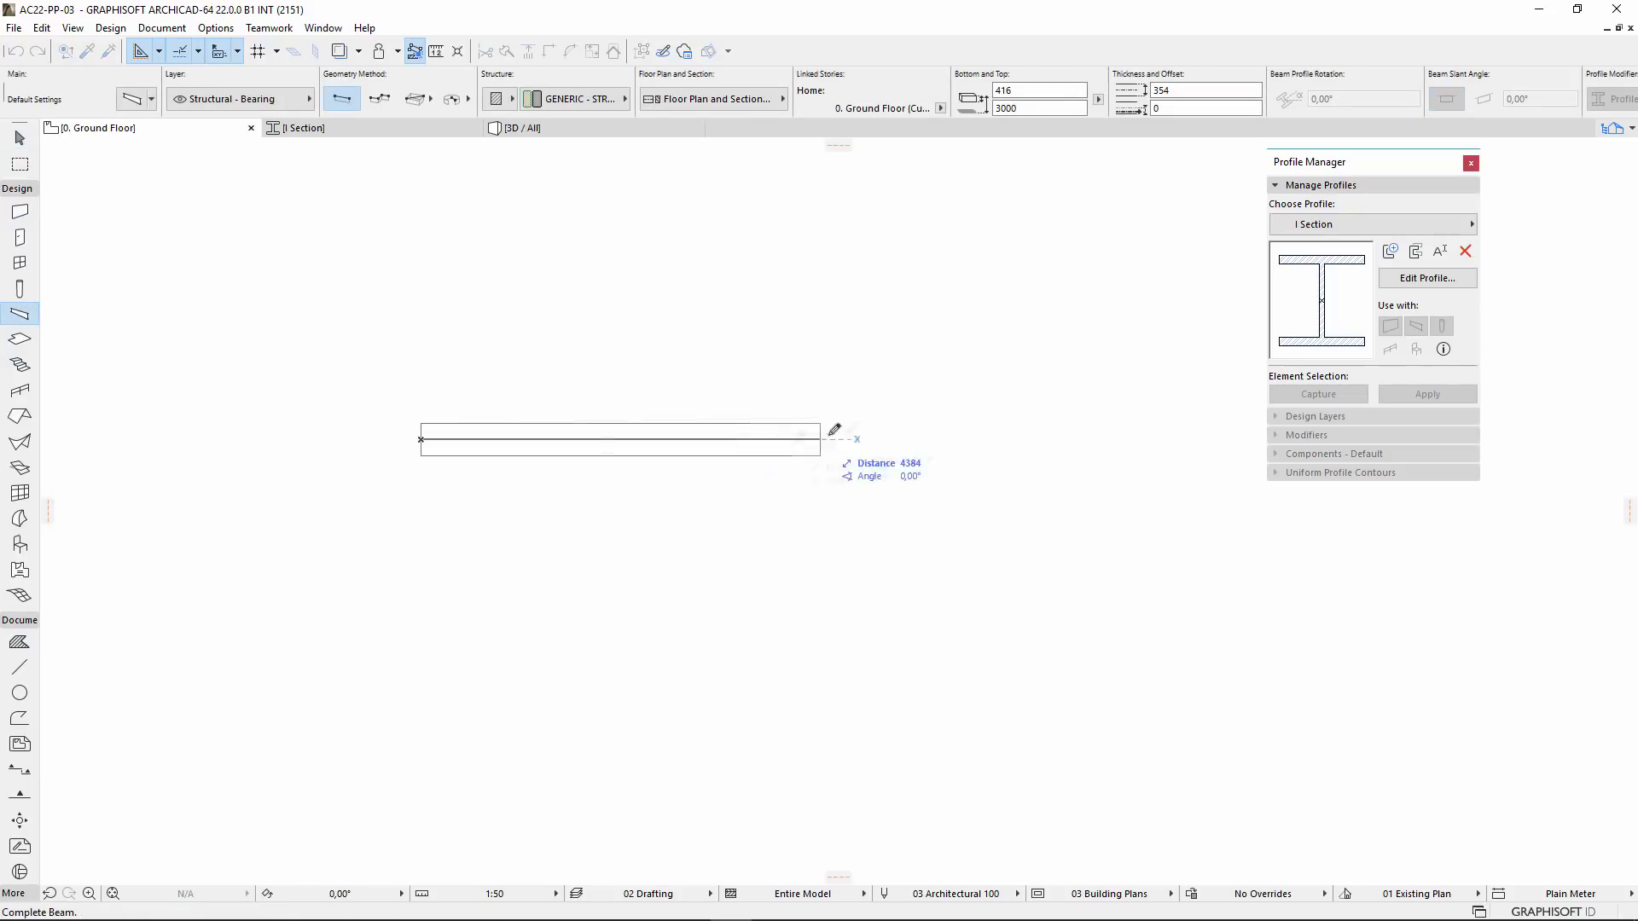
left_click(983, 439)
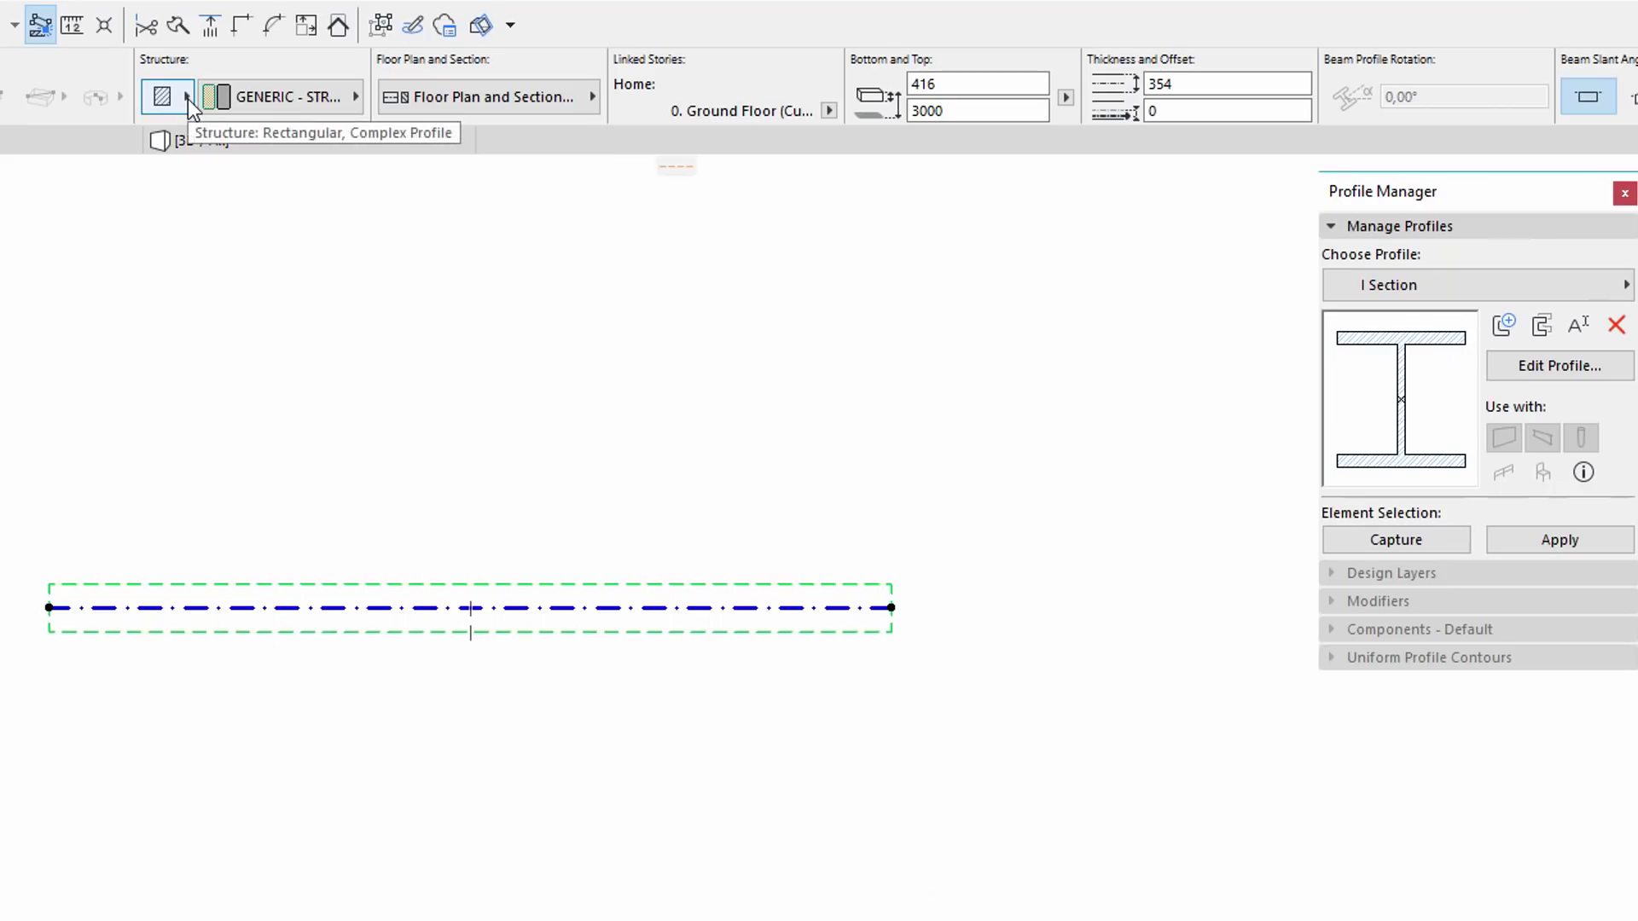
Set the beam's structure to Profile using the I Section profile.
left_click(513, 99)
left_click(252, 98)
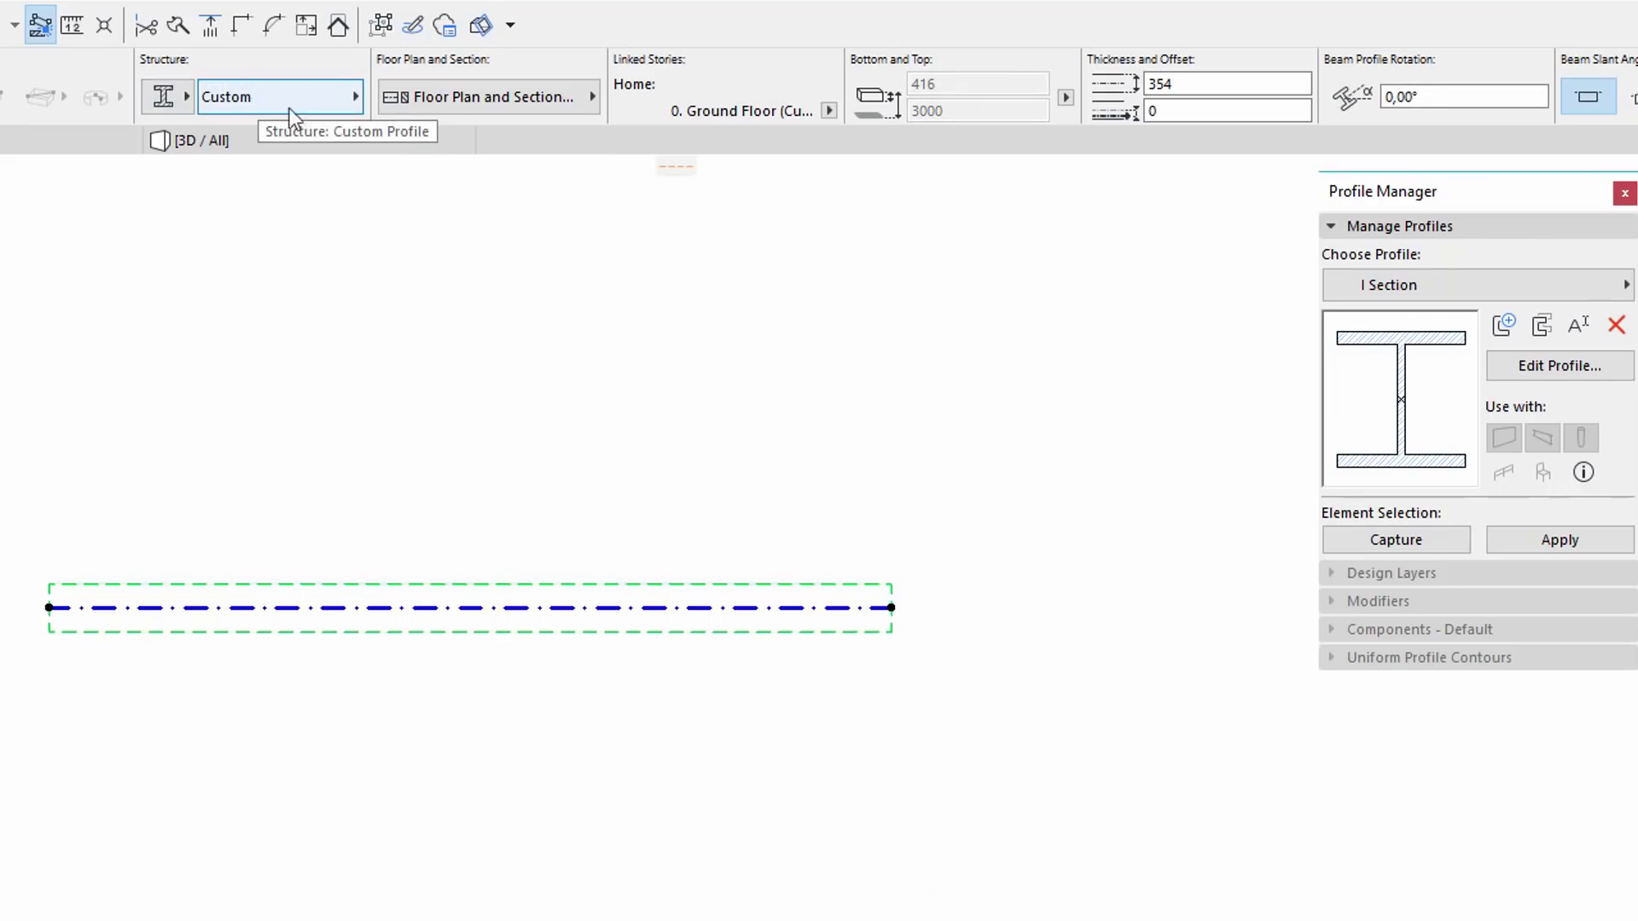
left_click(300, 105)
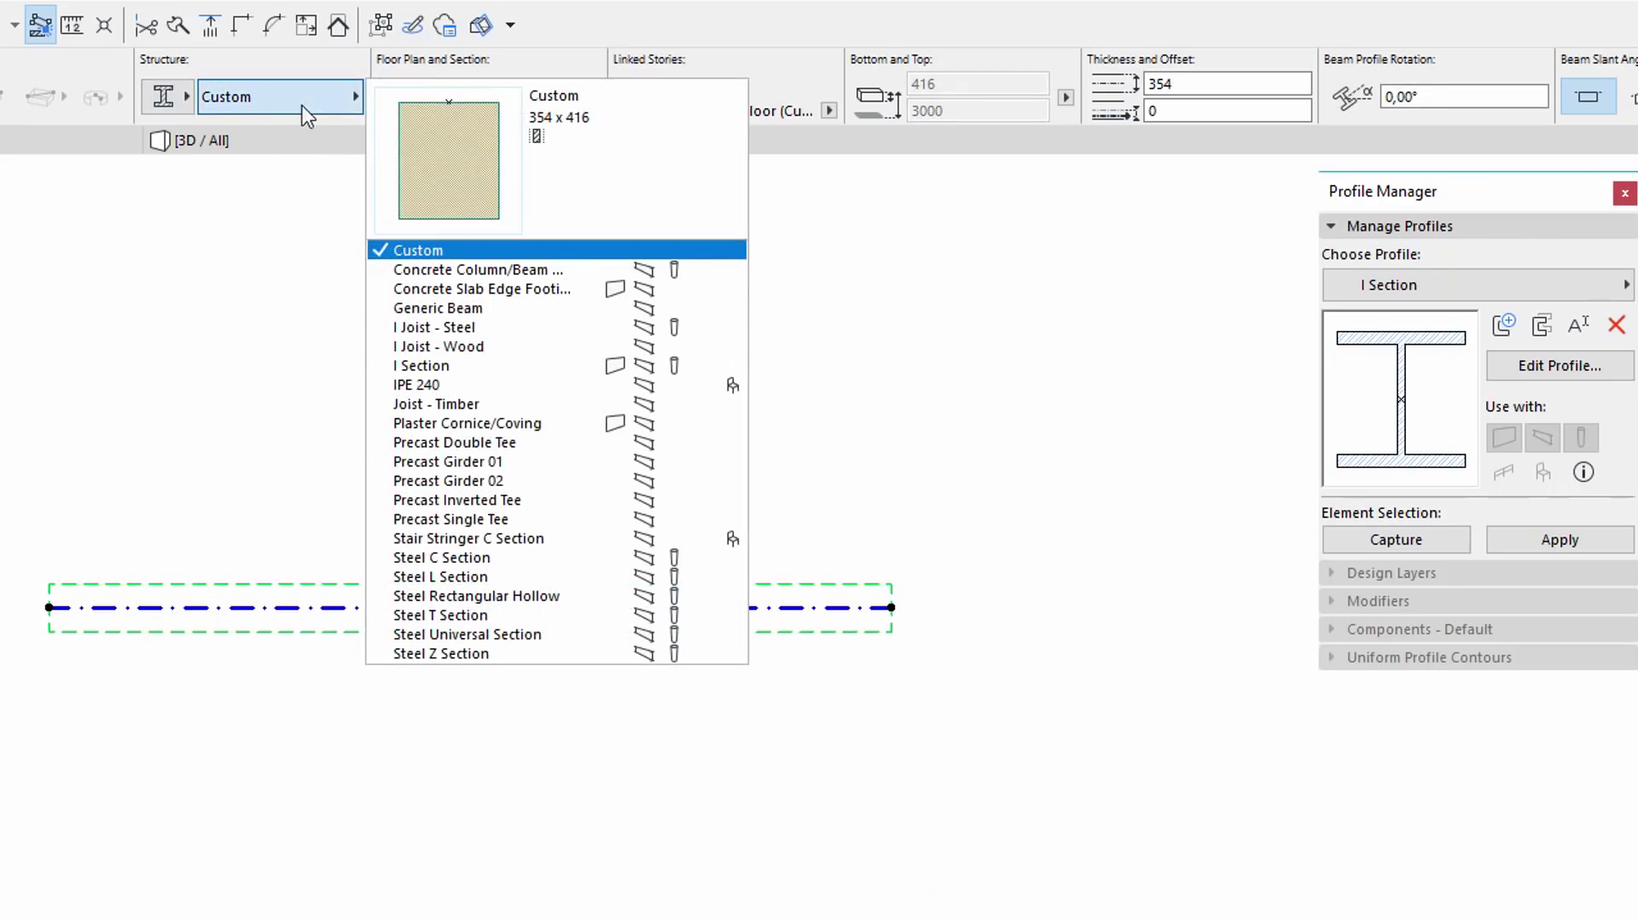
left_click(452, 367)
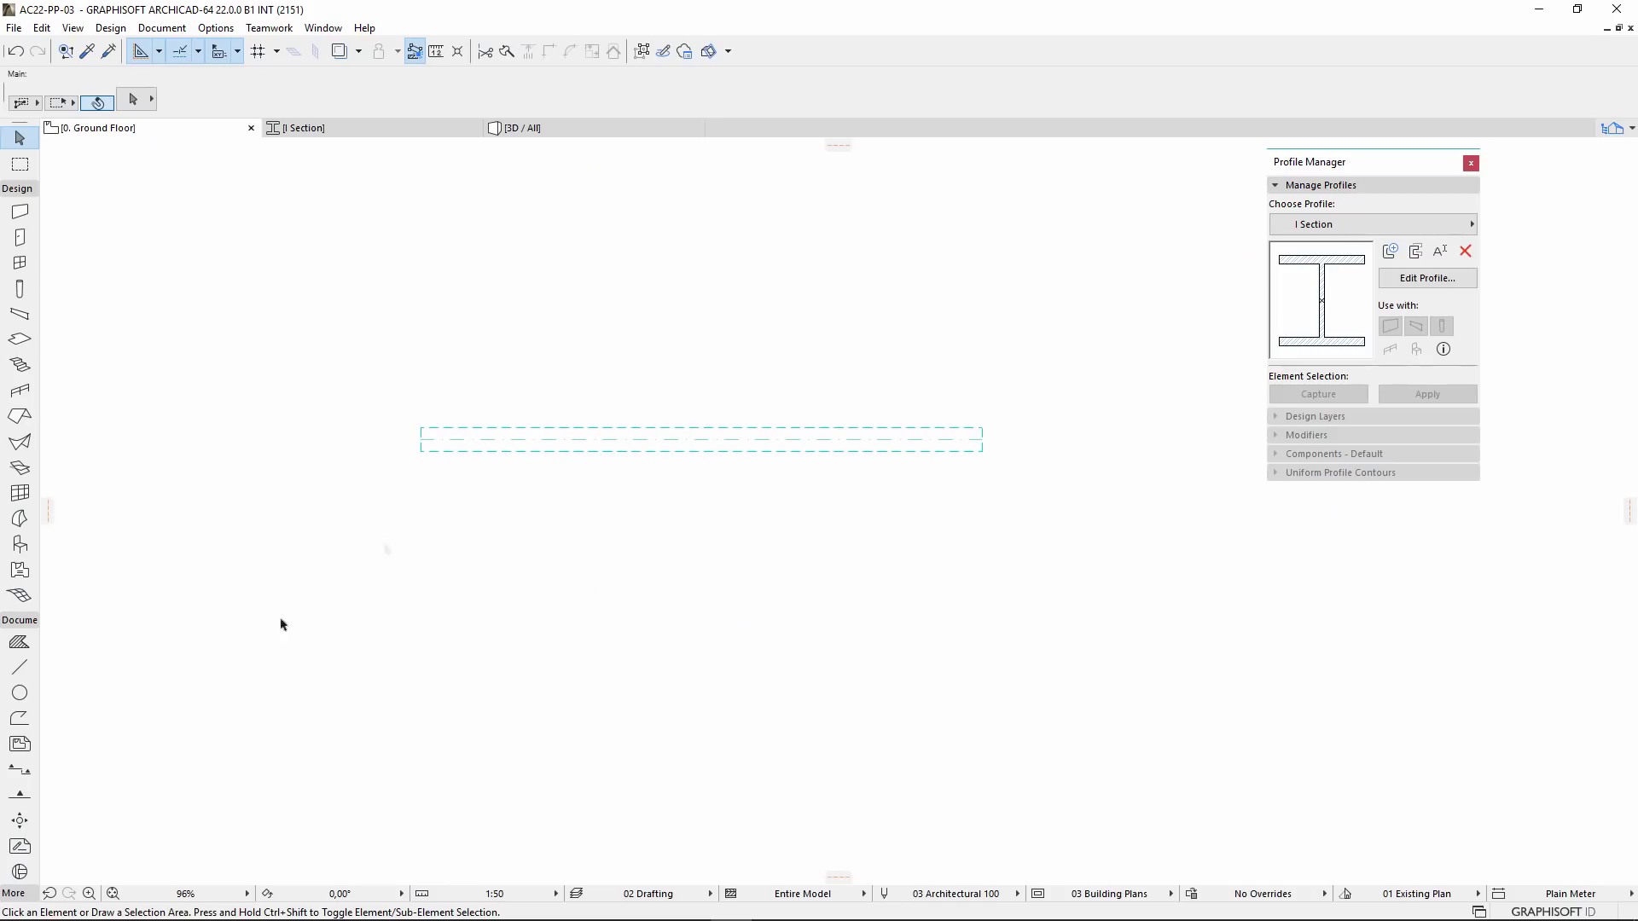
Place a vertical section line across the beam, setting its viewing direction.
left_click(19, 769)
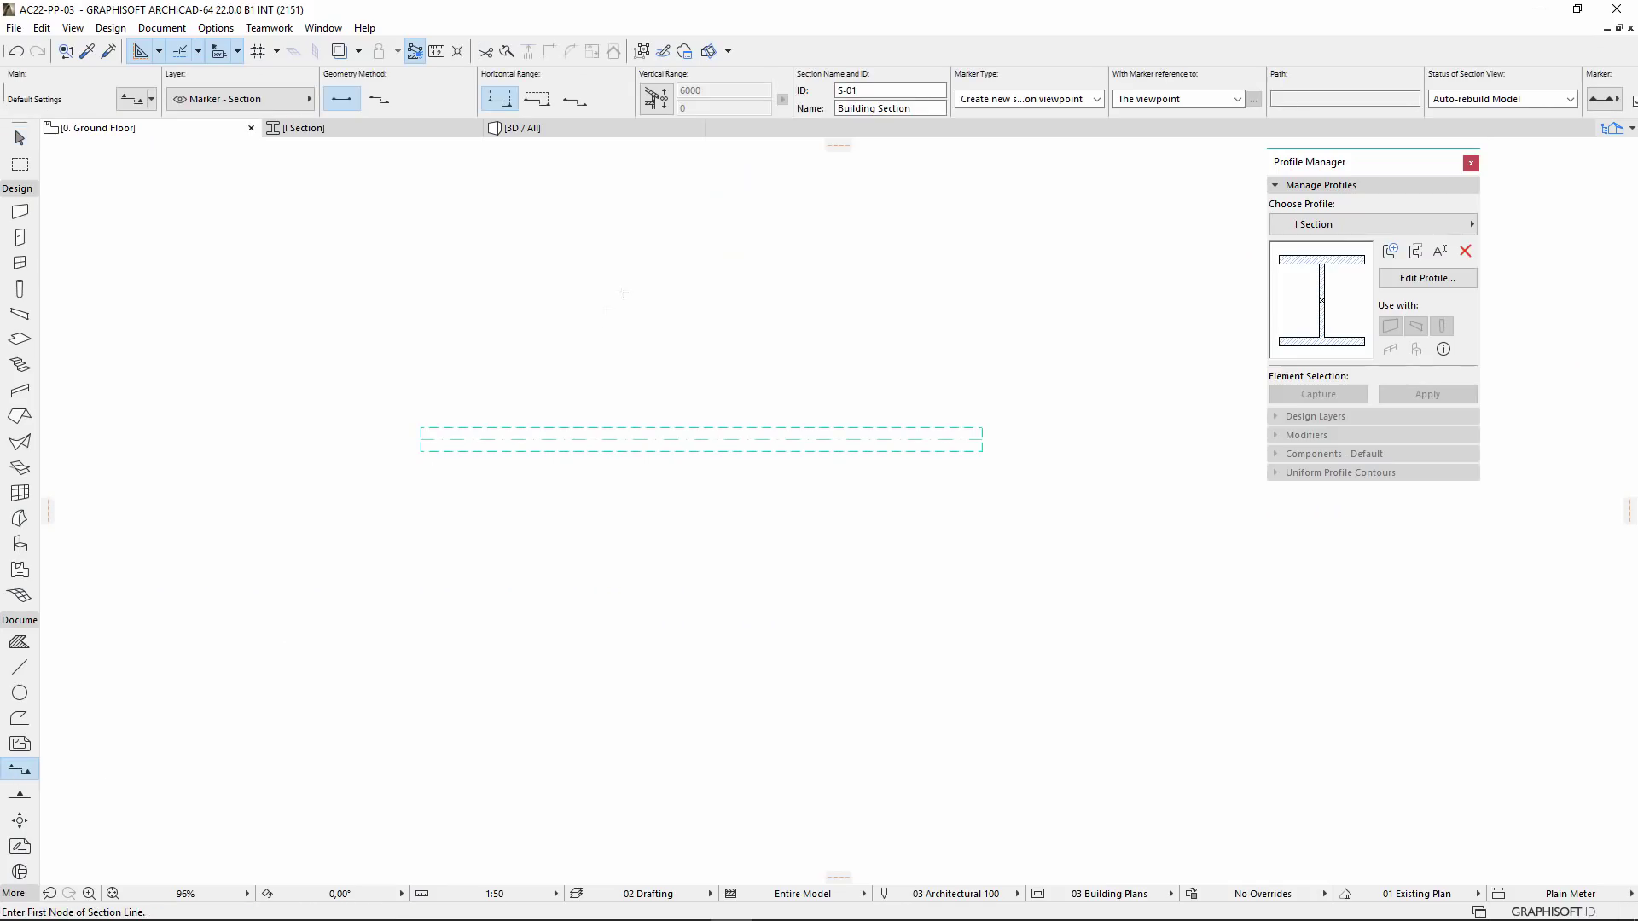
left_click(636, 260)
left_click(637, 620)
left_click(693, 577)
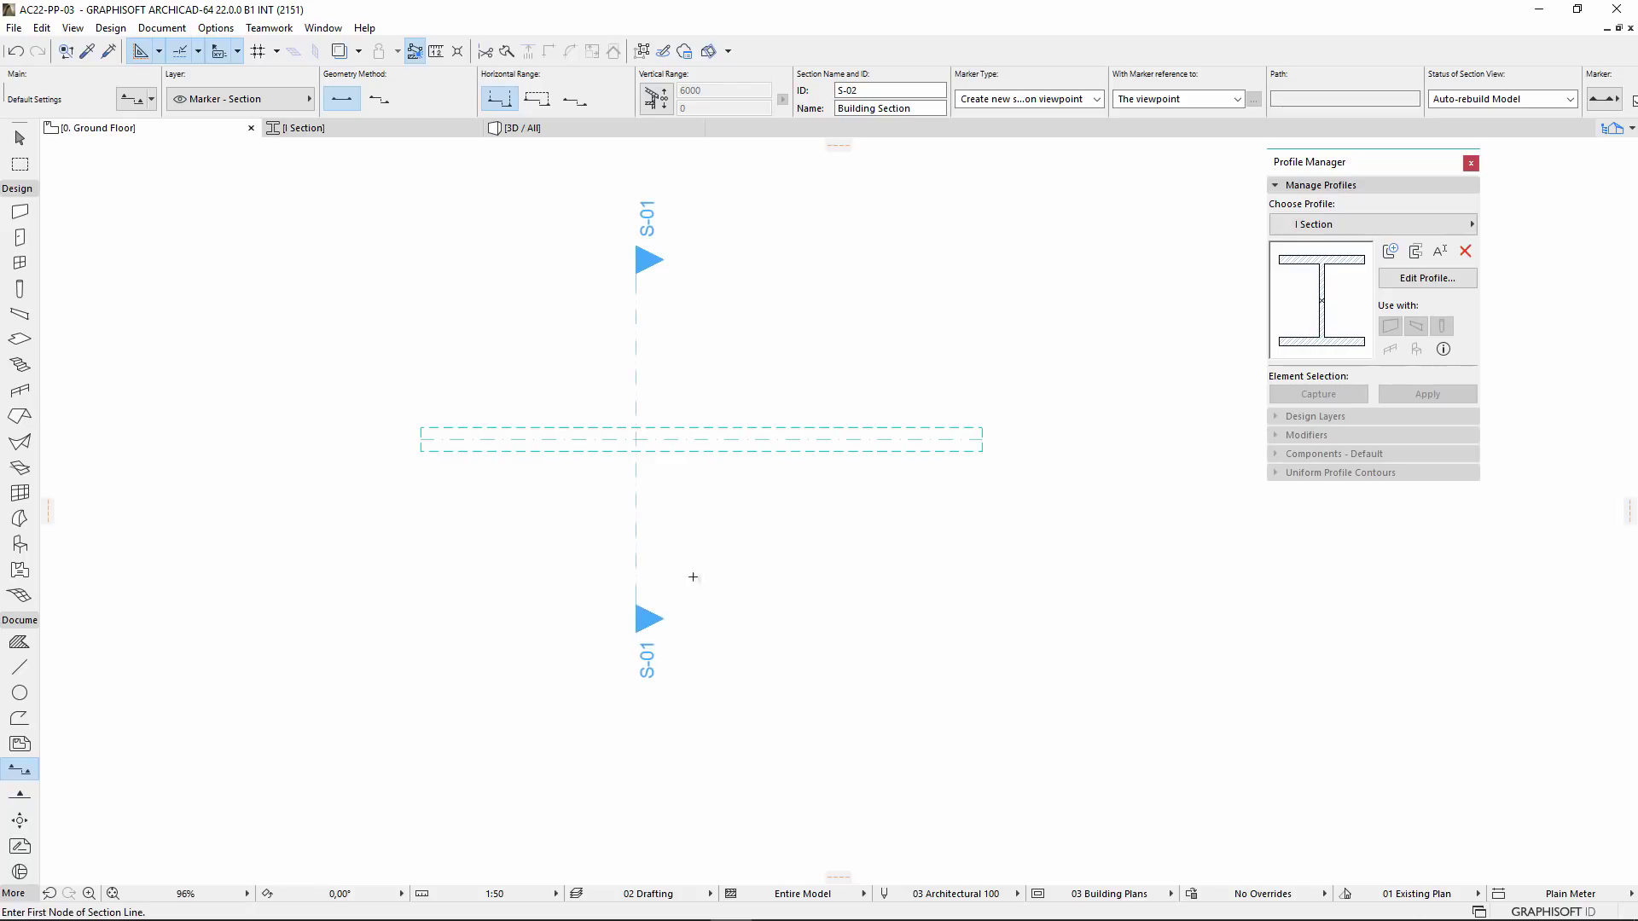
key("Escape")
Open the S-01 section view from its marker and select the beam's cross-section.
left_click(640, 619)
right_click(638, 618)
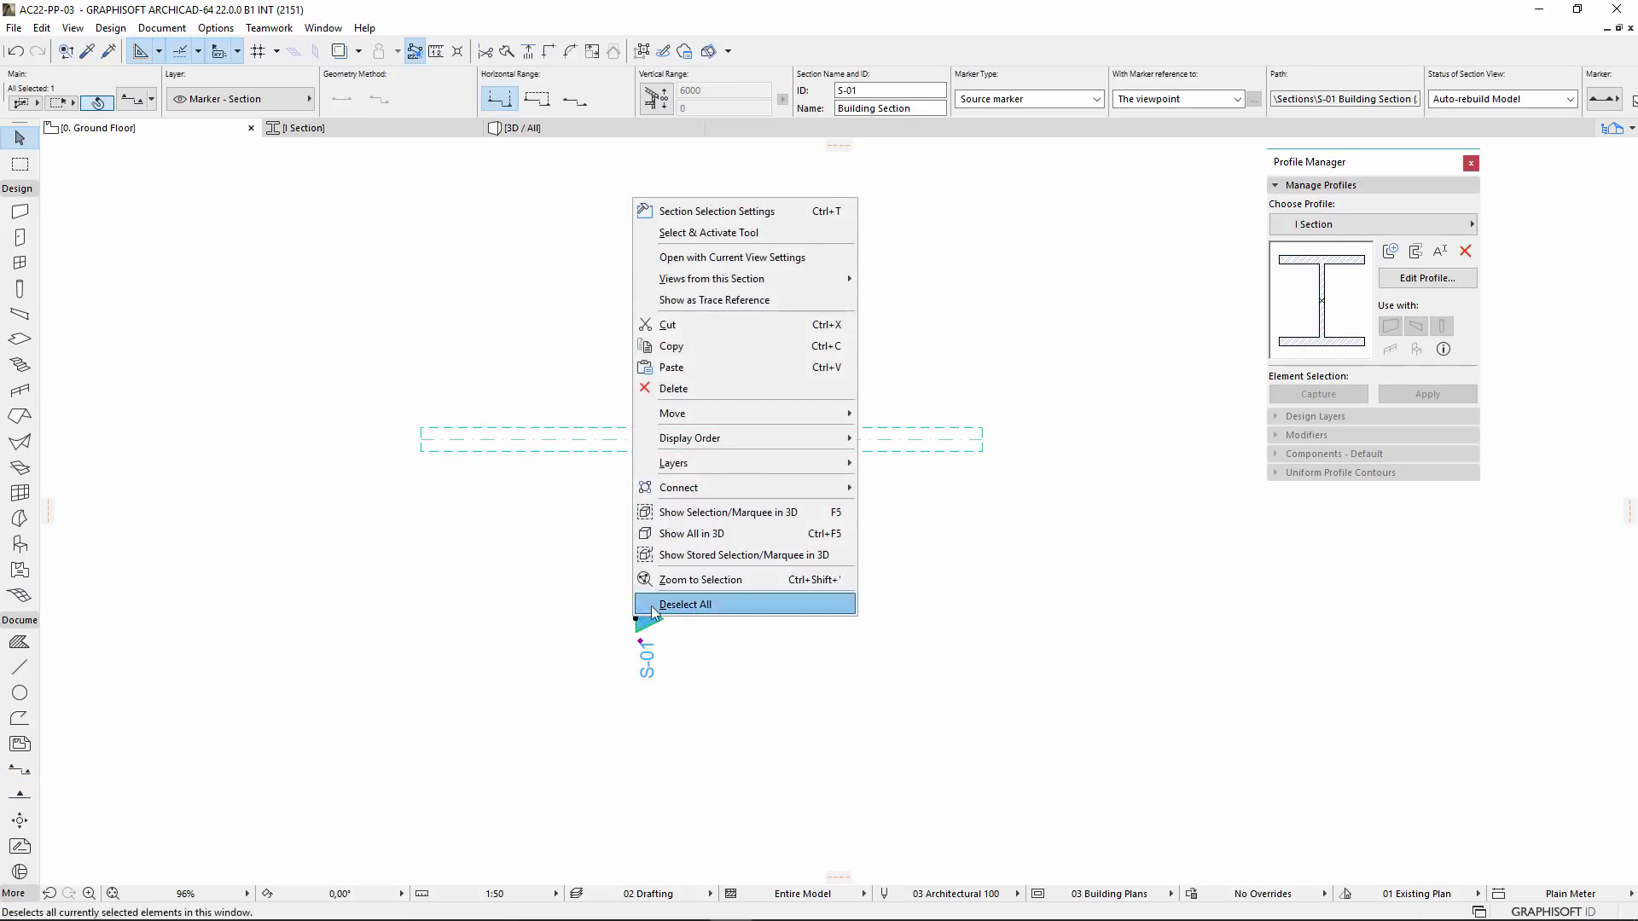
left_click(760, 264)
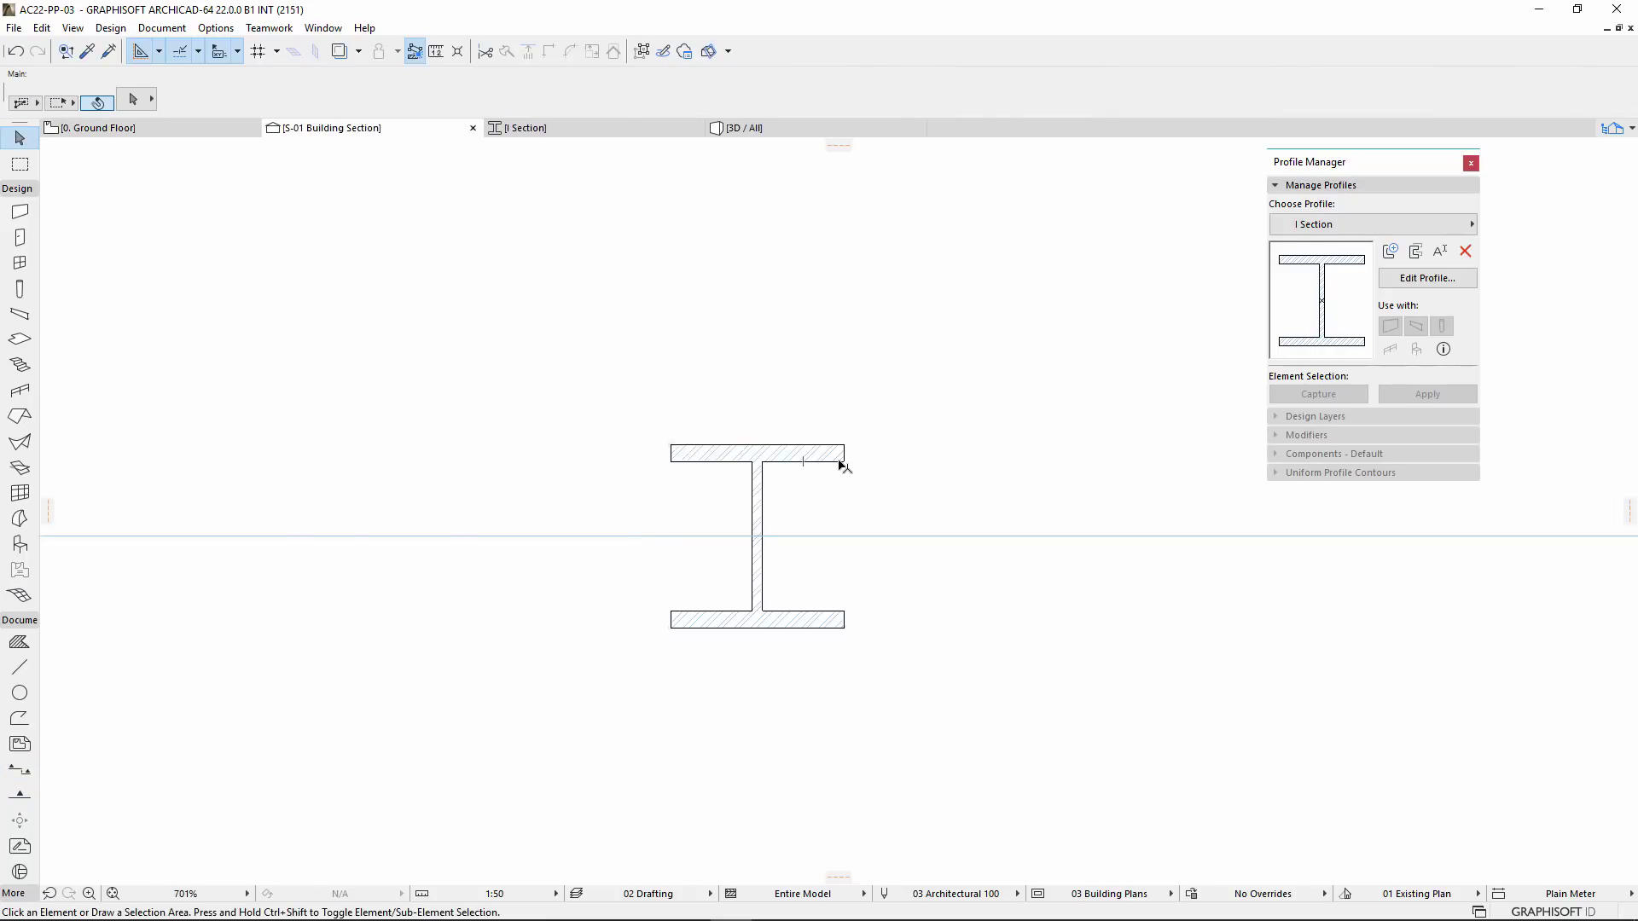
left_click(837, 461)
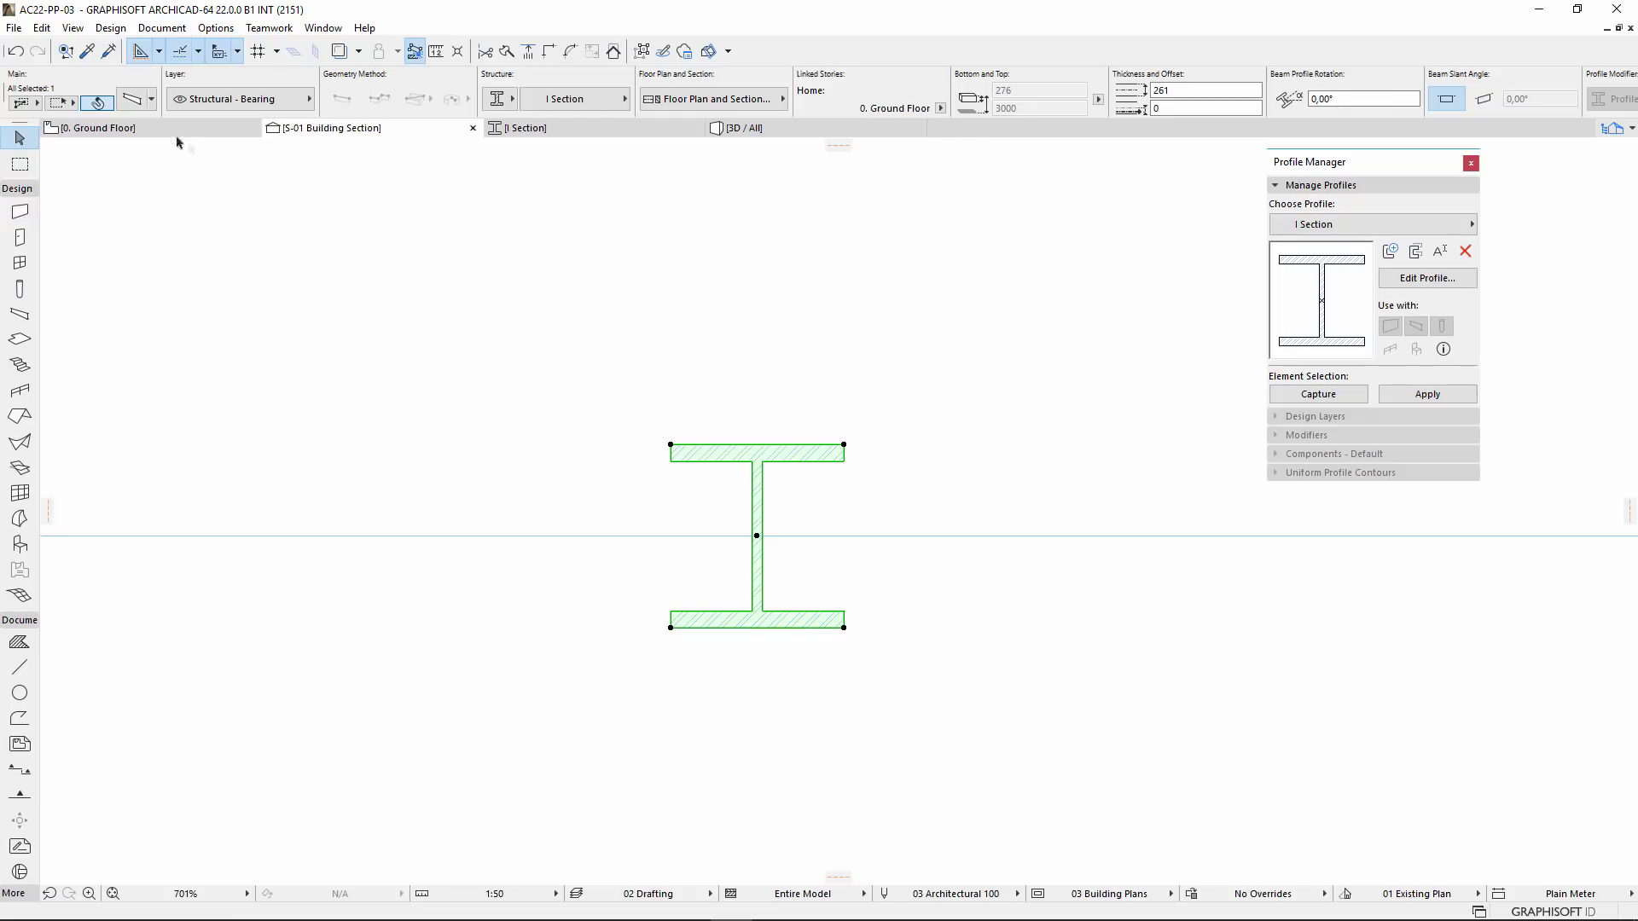
left_click(131, 102)
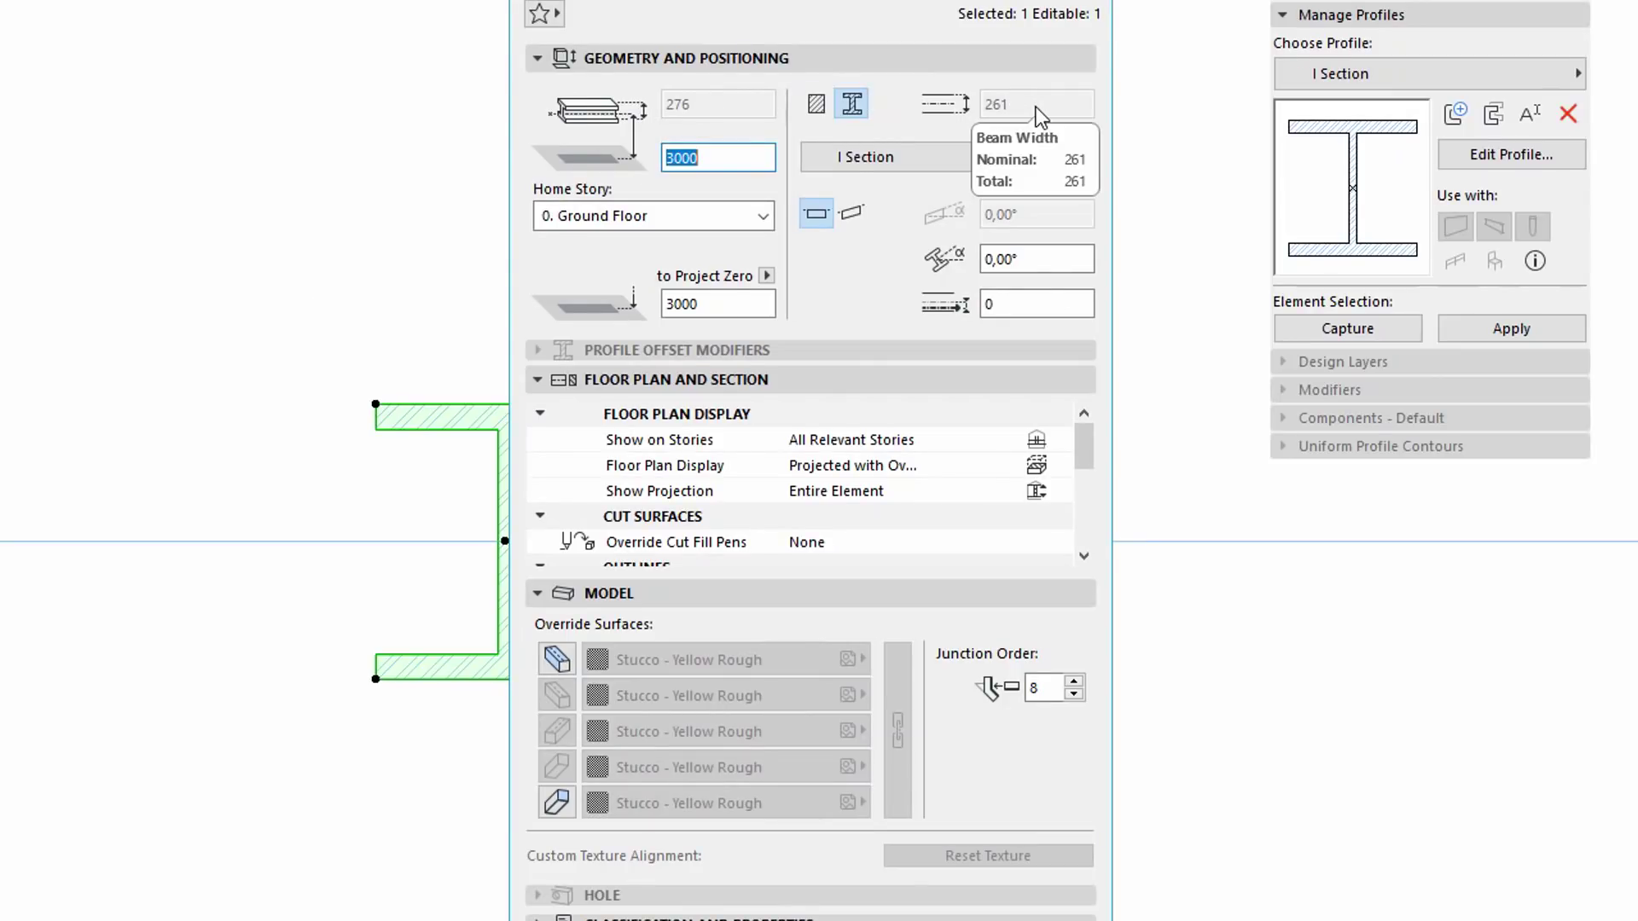
key("Return")
left_click(637, 404)
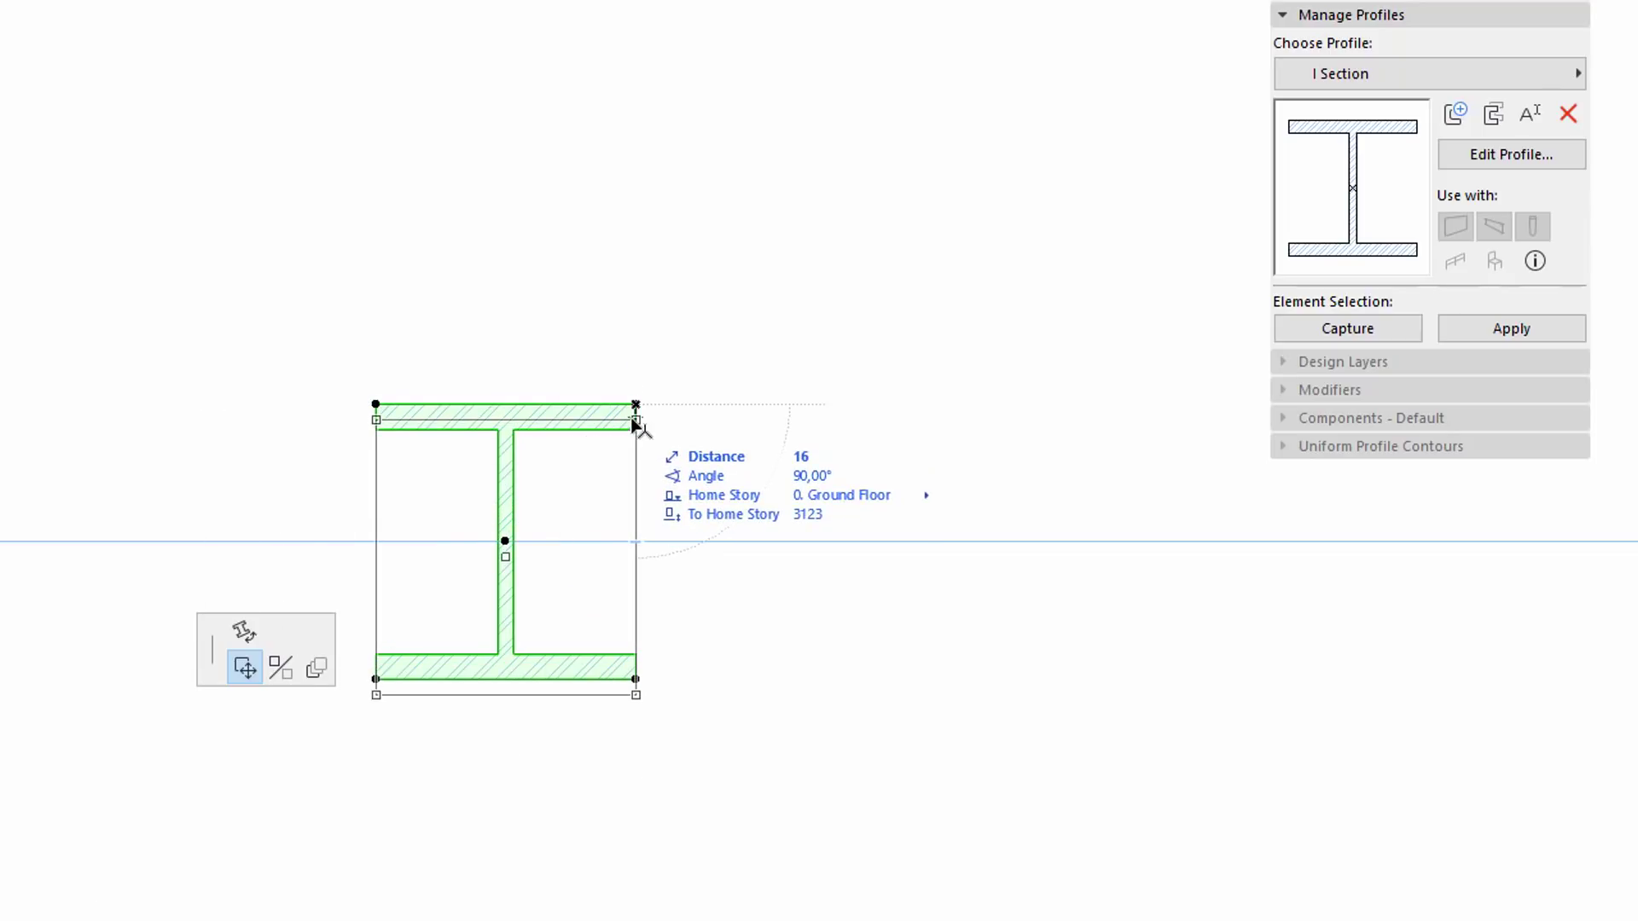
key("Escape")
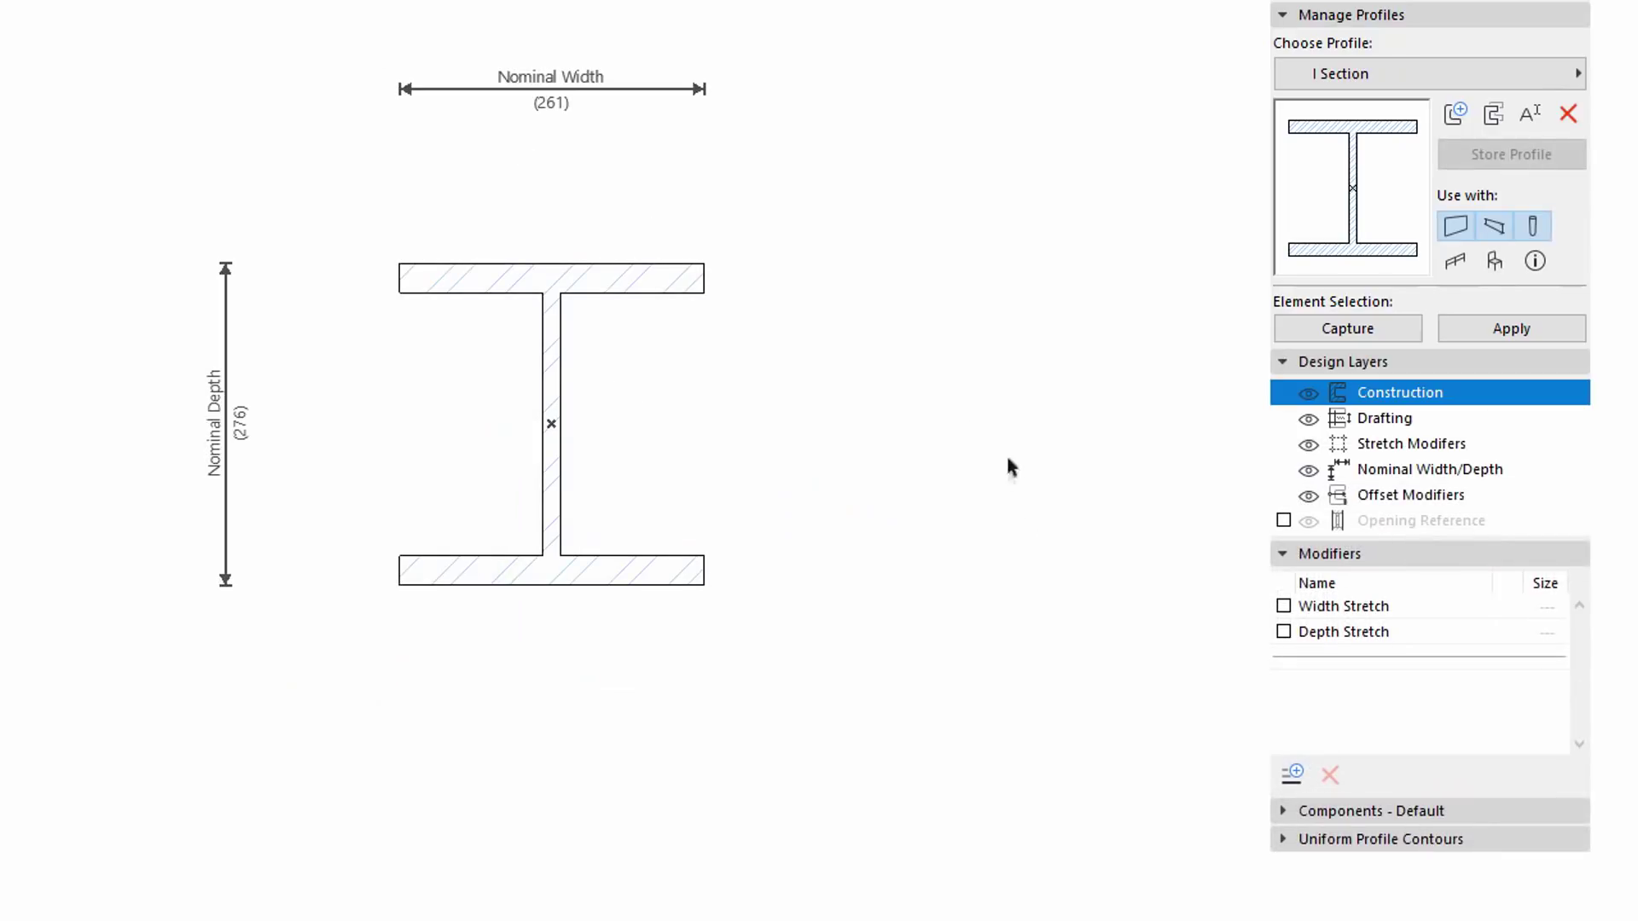
Enable Width Stretch and Depth Stretch, then inspect the four stretch zone lines.
left_click(1283, 606)
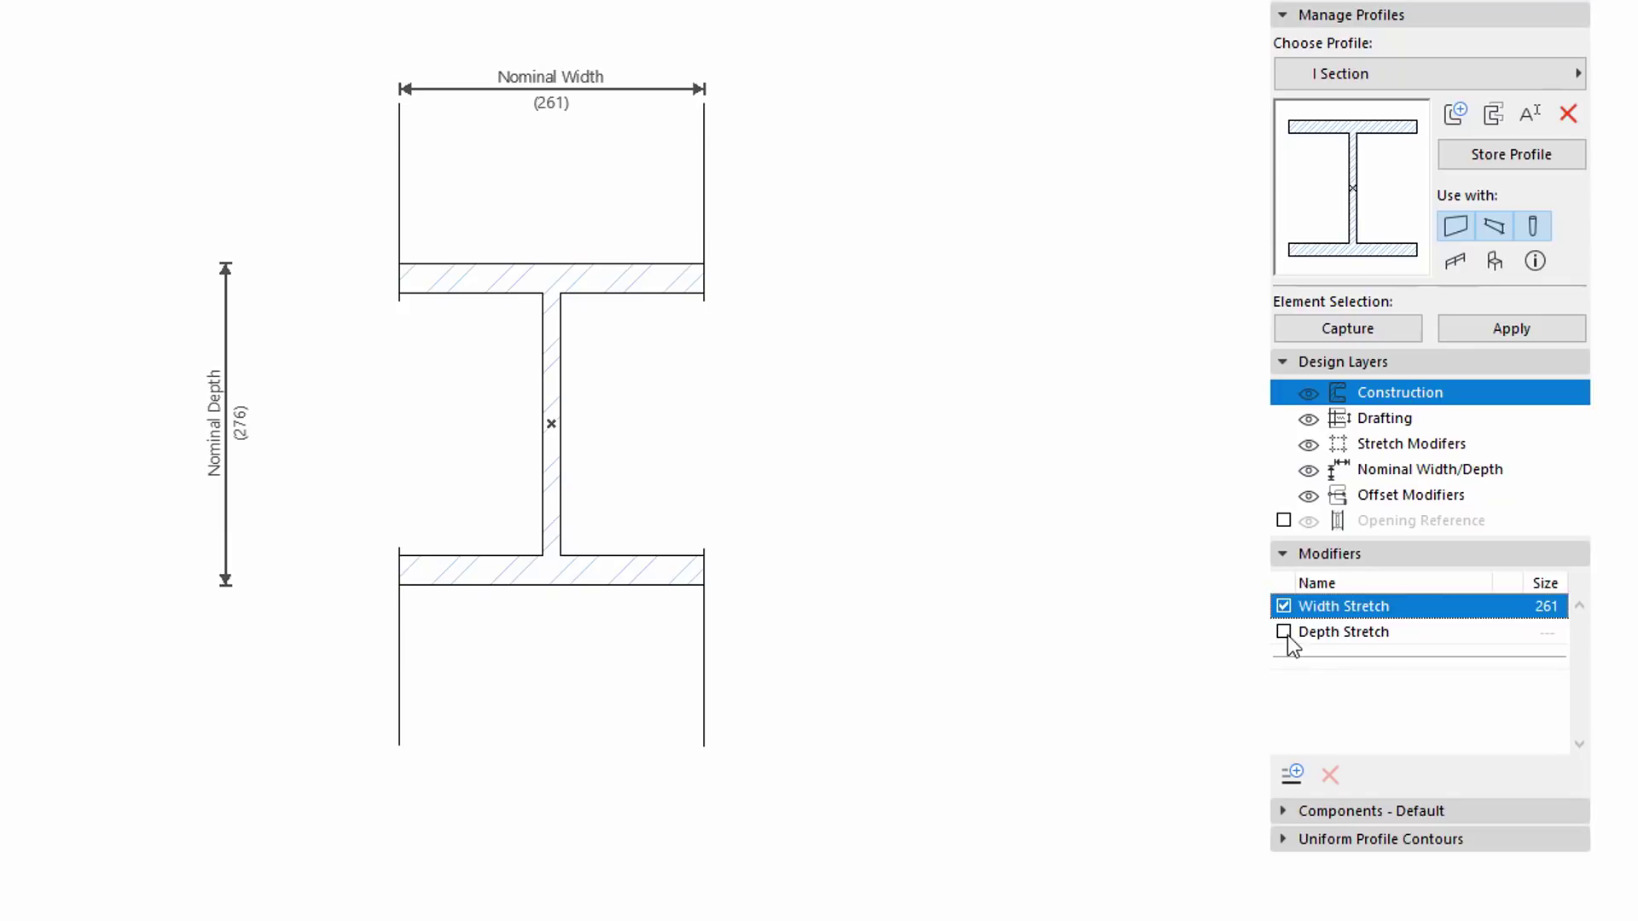
left_click(1284, 632)
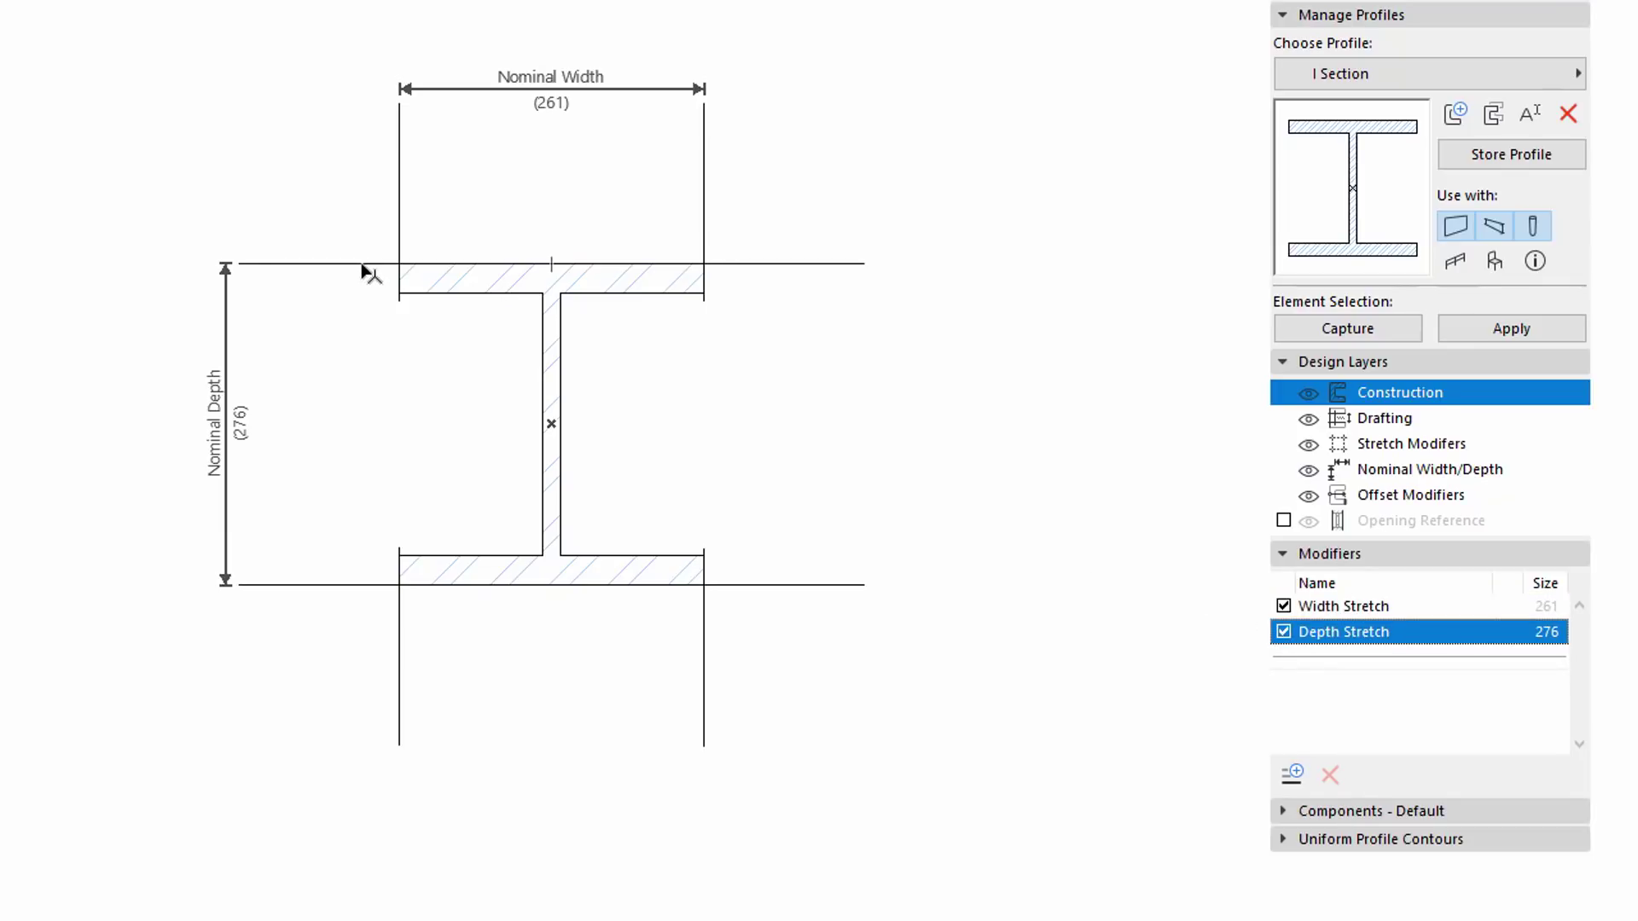
left_click(363, 264)
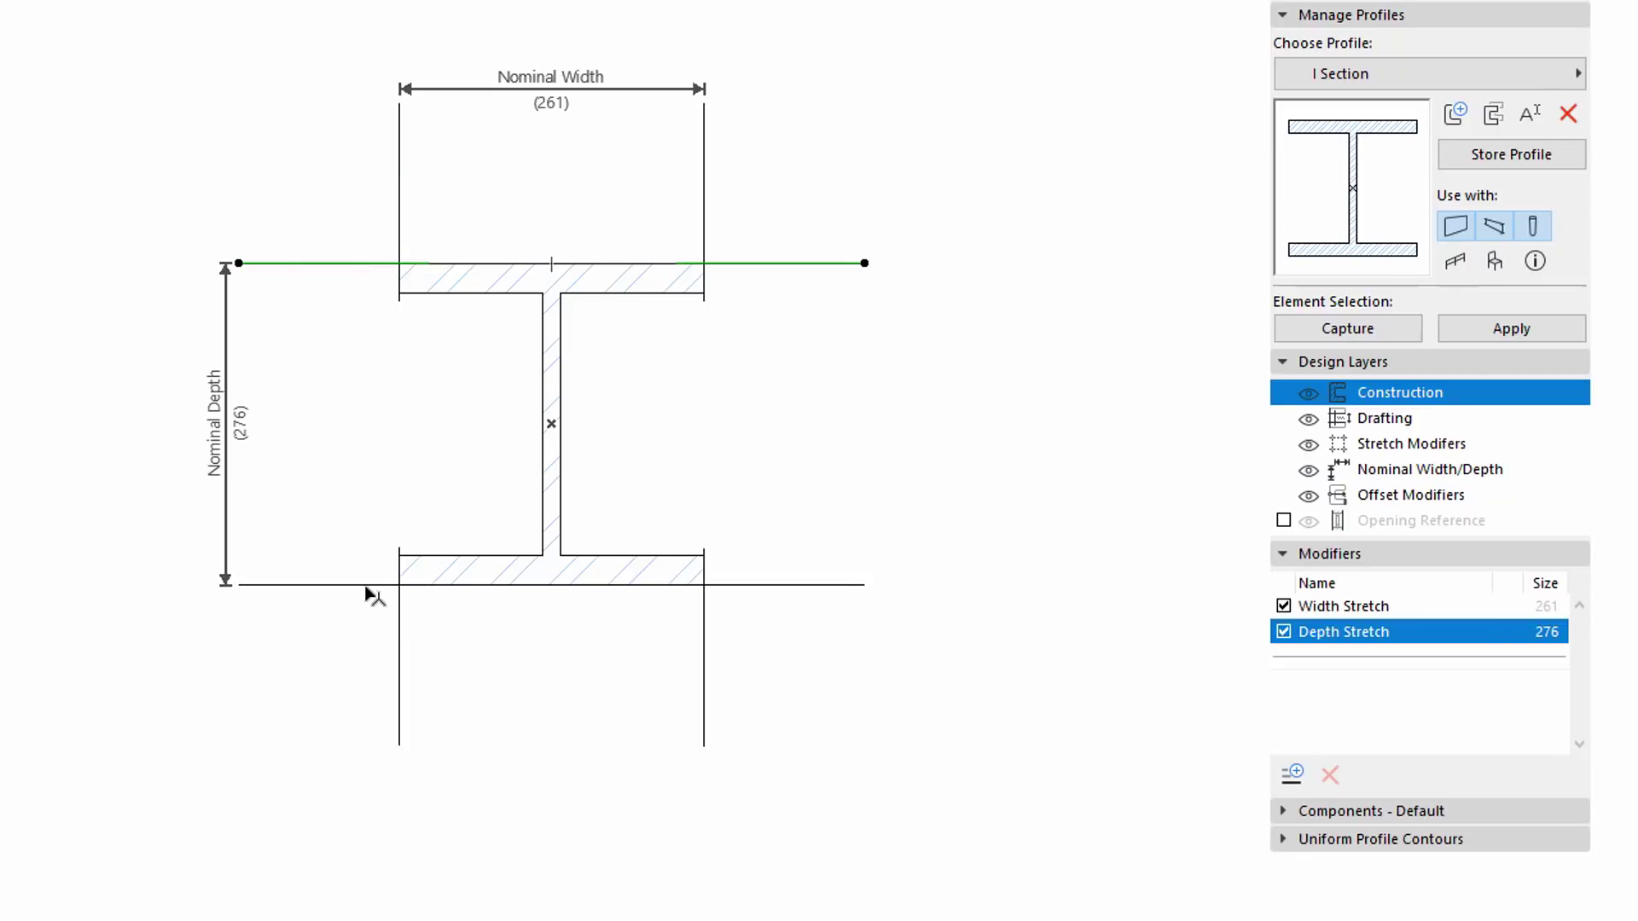
left_click(370, 589)
left_click(399, 661)
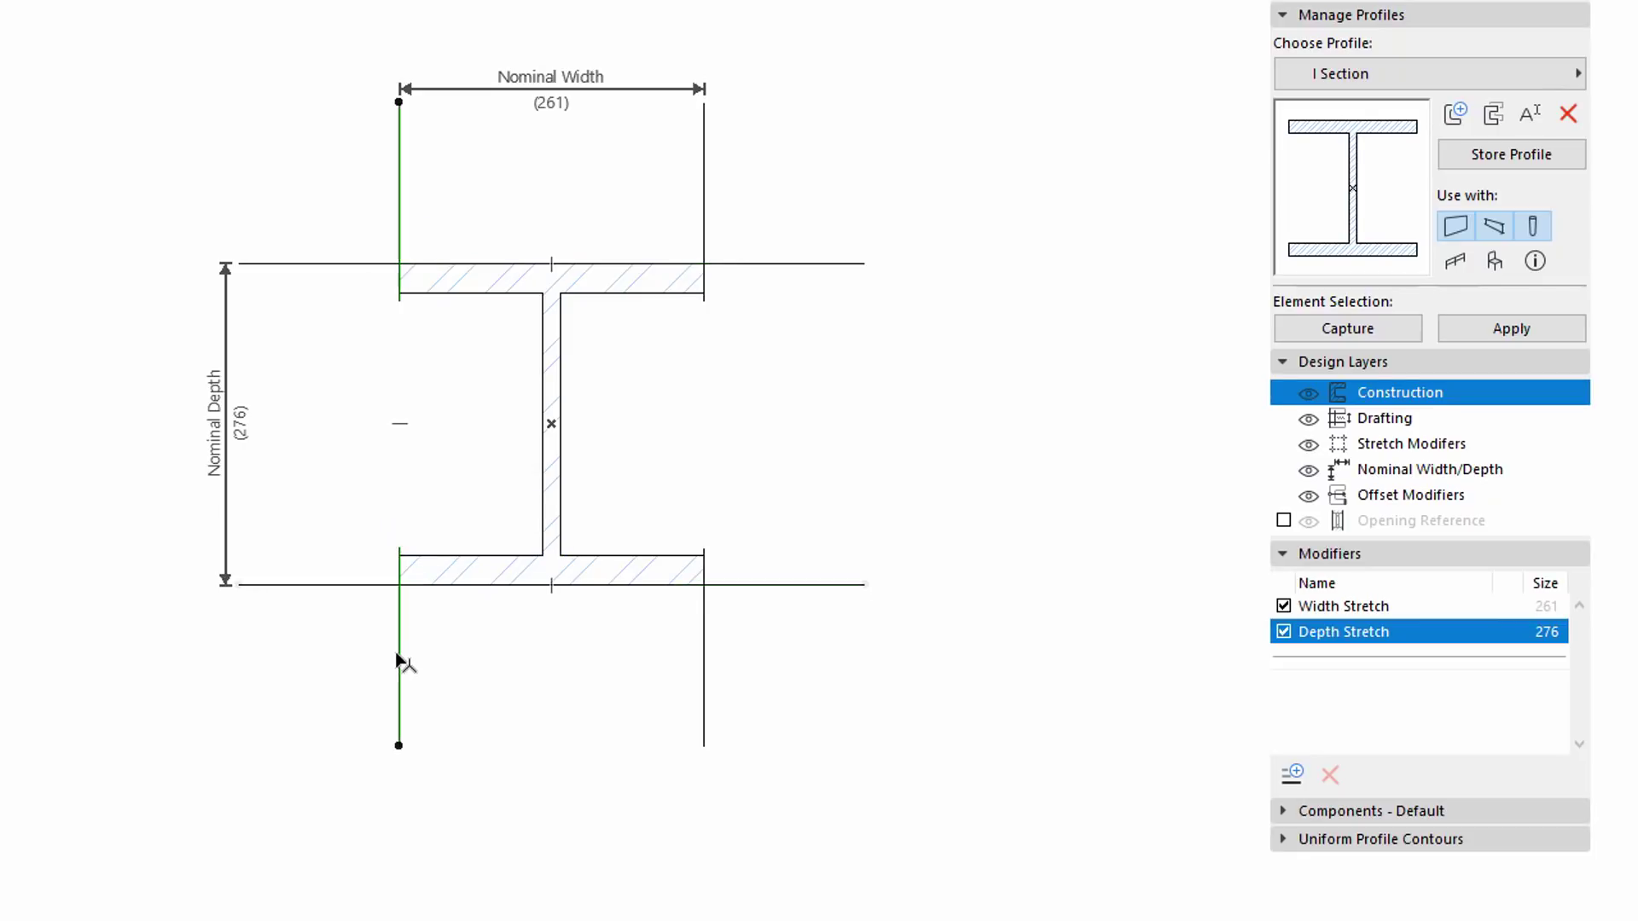
left_click(706, 676)
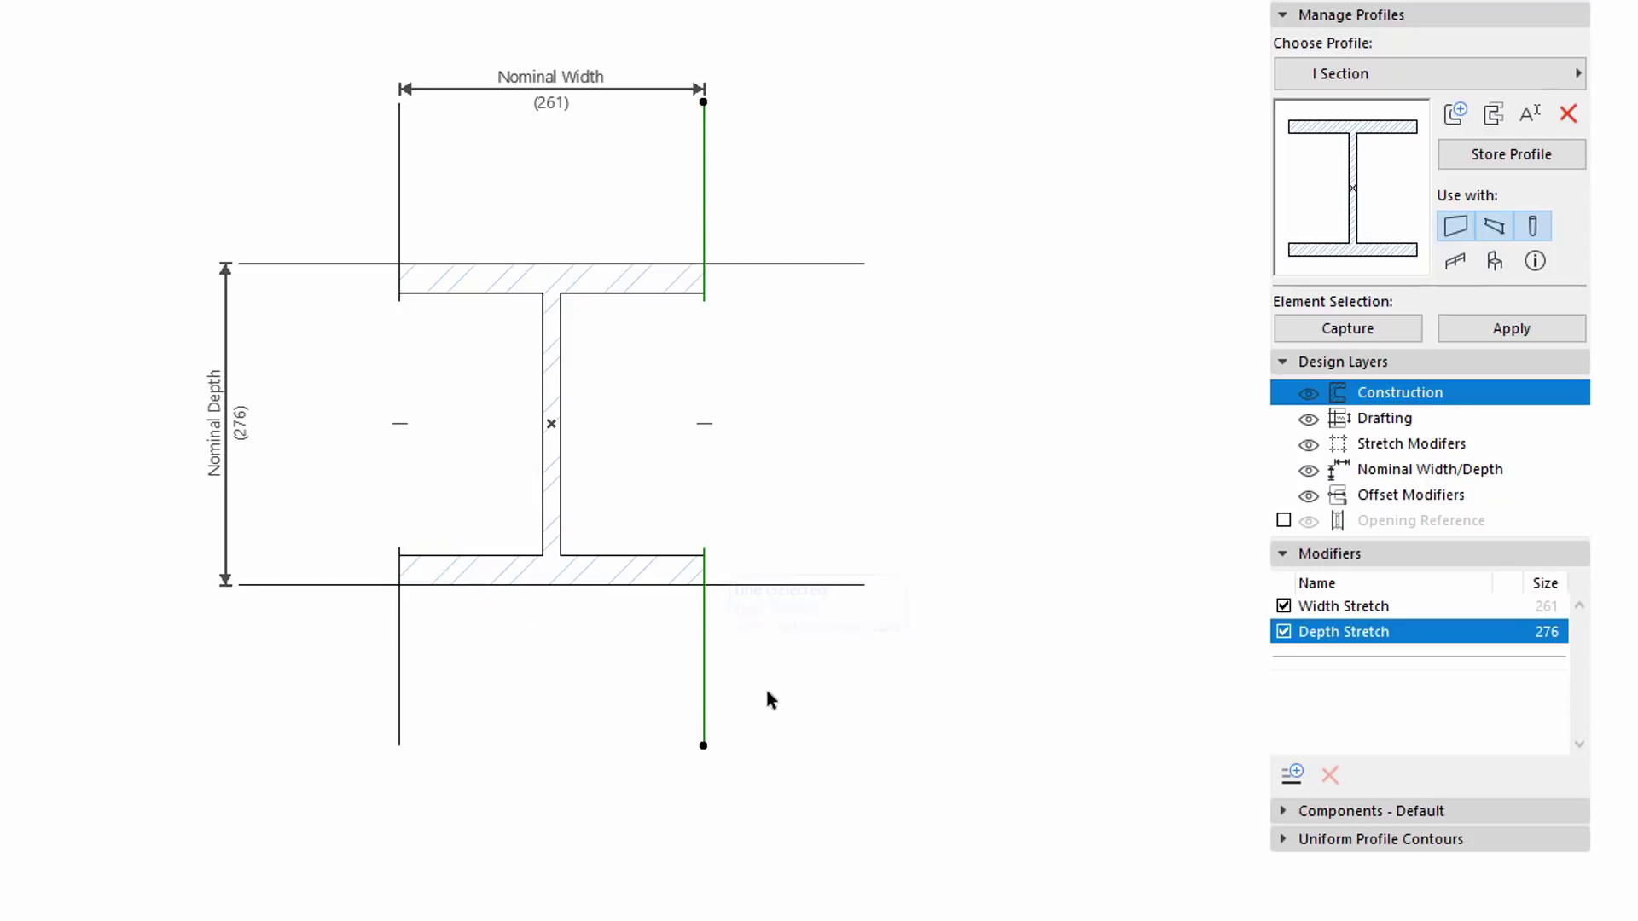
left_click(779, 700)
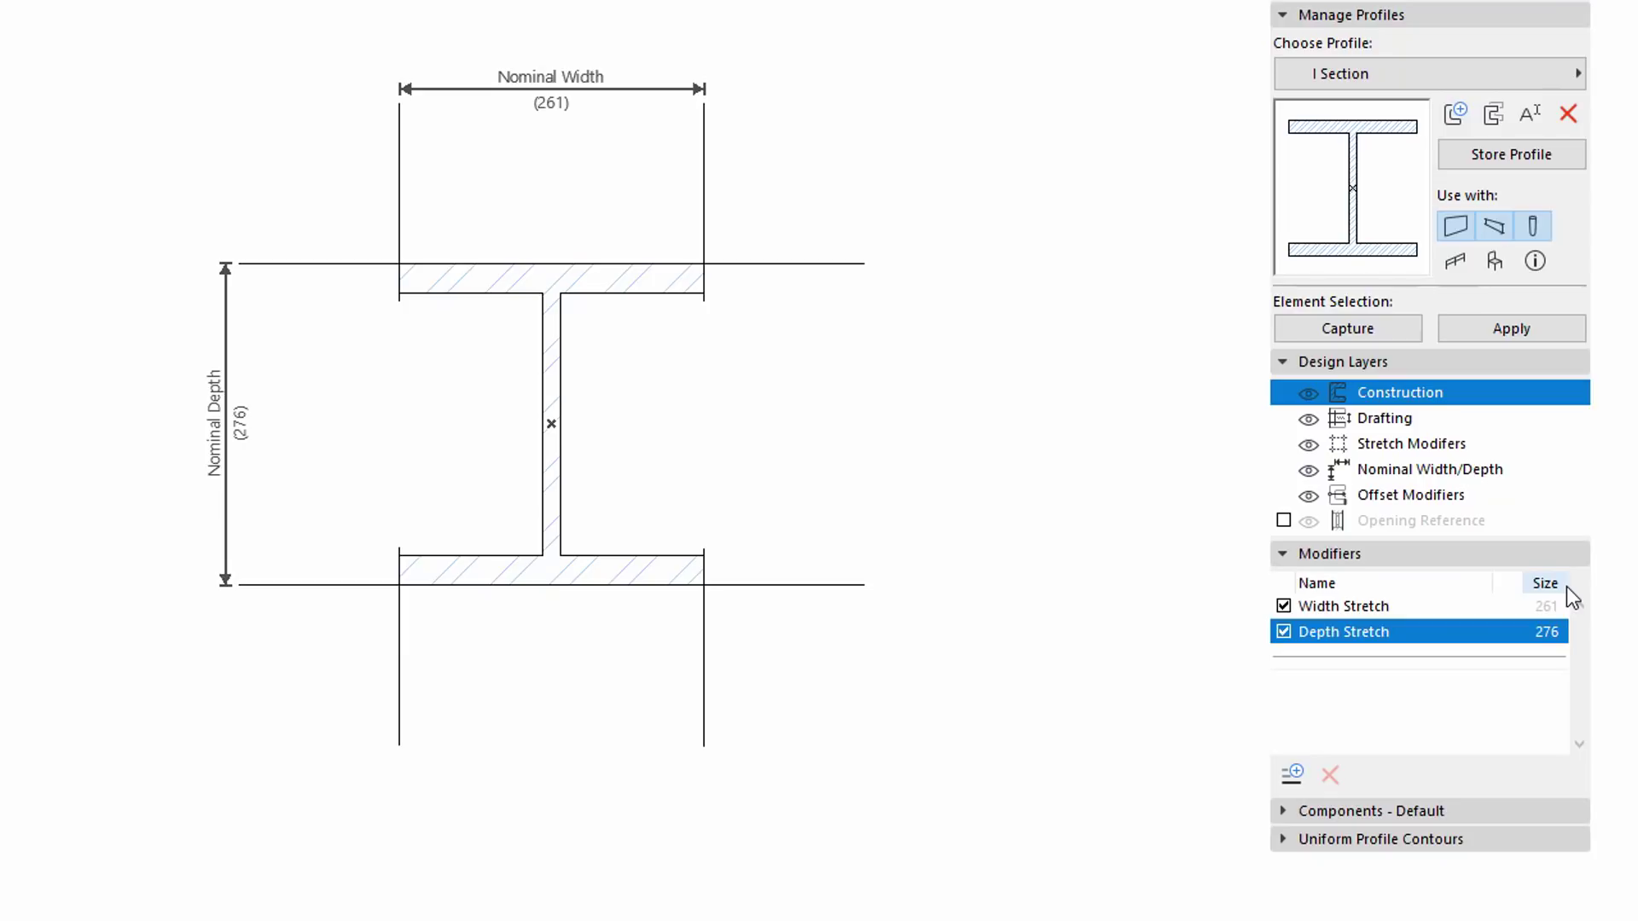
Hide and reshow the lines on the Stretch Modifiers layer.
left_click(1443, 444)
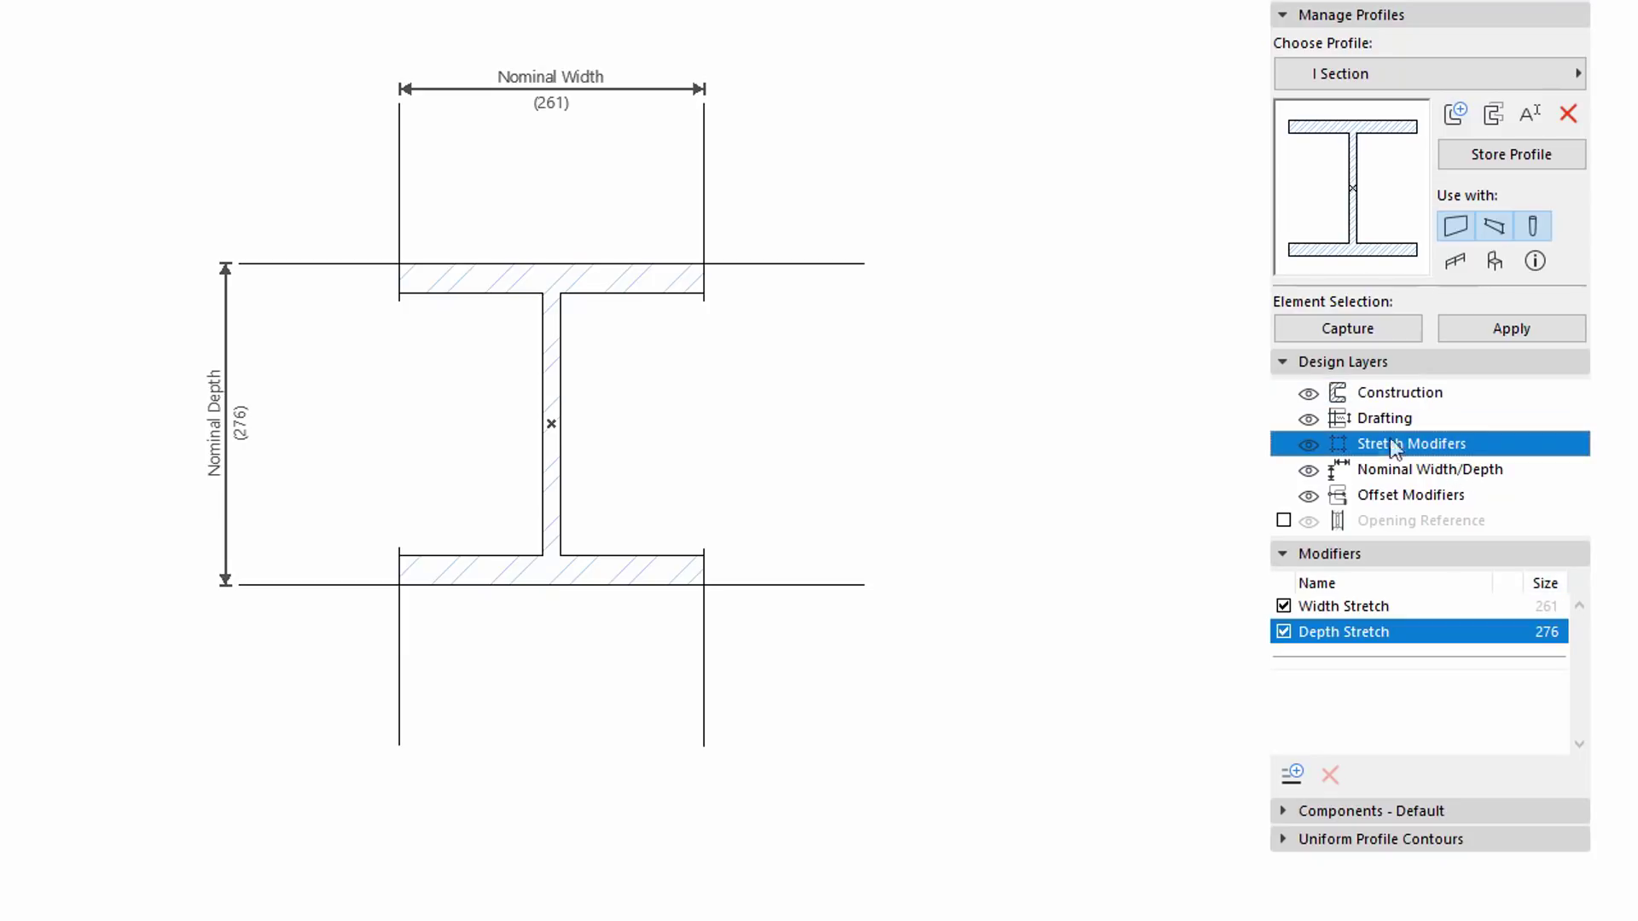
left_click(1309, 444)
left_click(1308, 444)
Store the profile, then give the section's beam height 400 and width 200.
left_click(1513, 163)
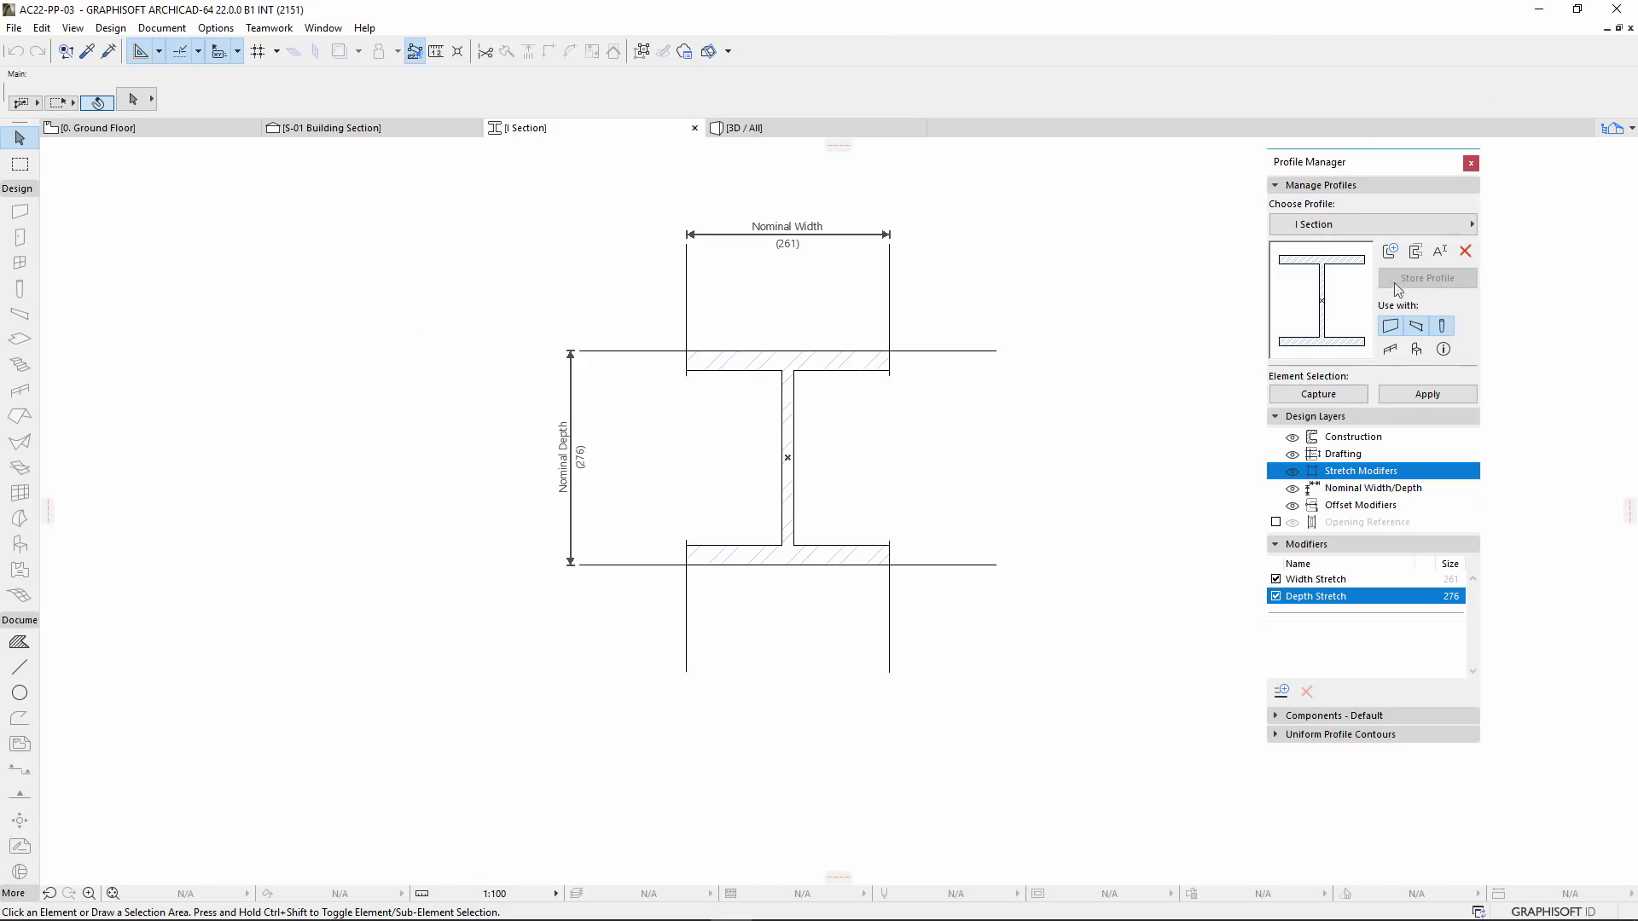
left_click(442, 134)
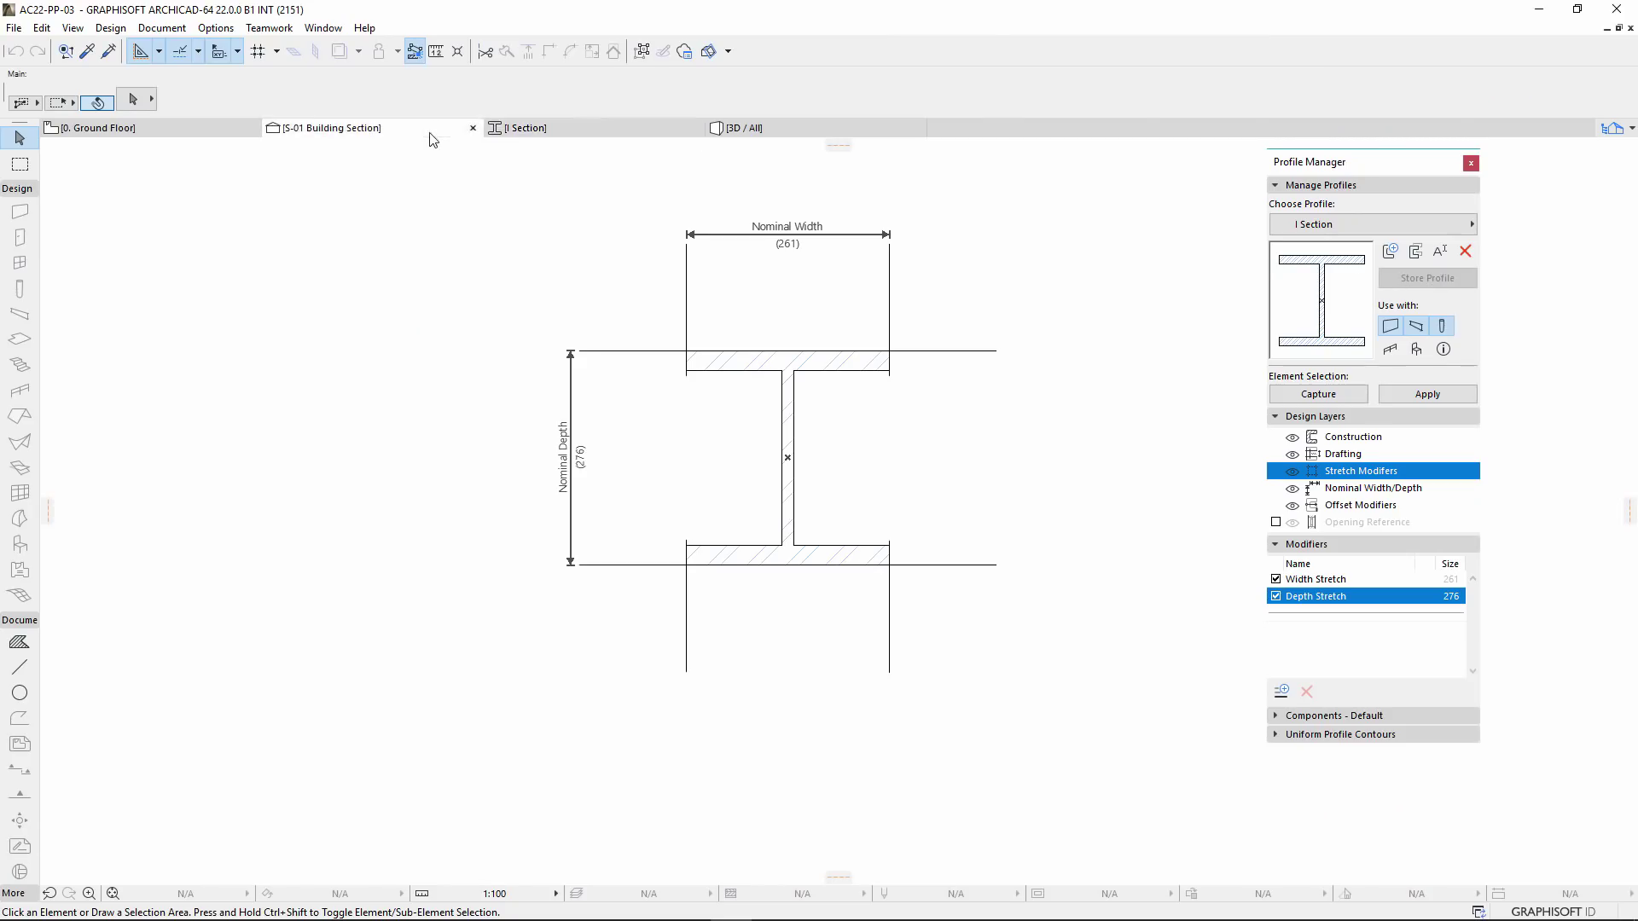
left_click(130, 102)
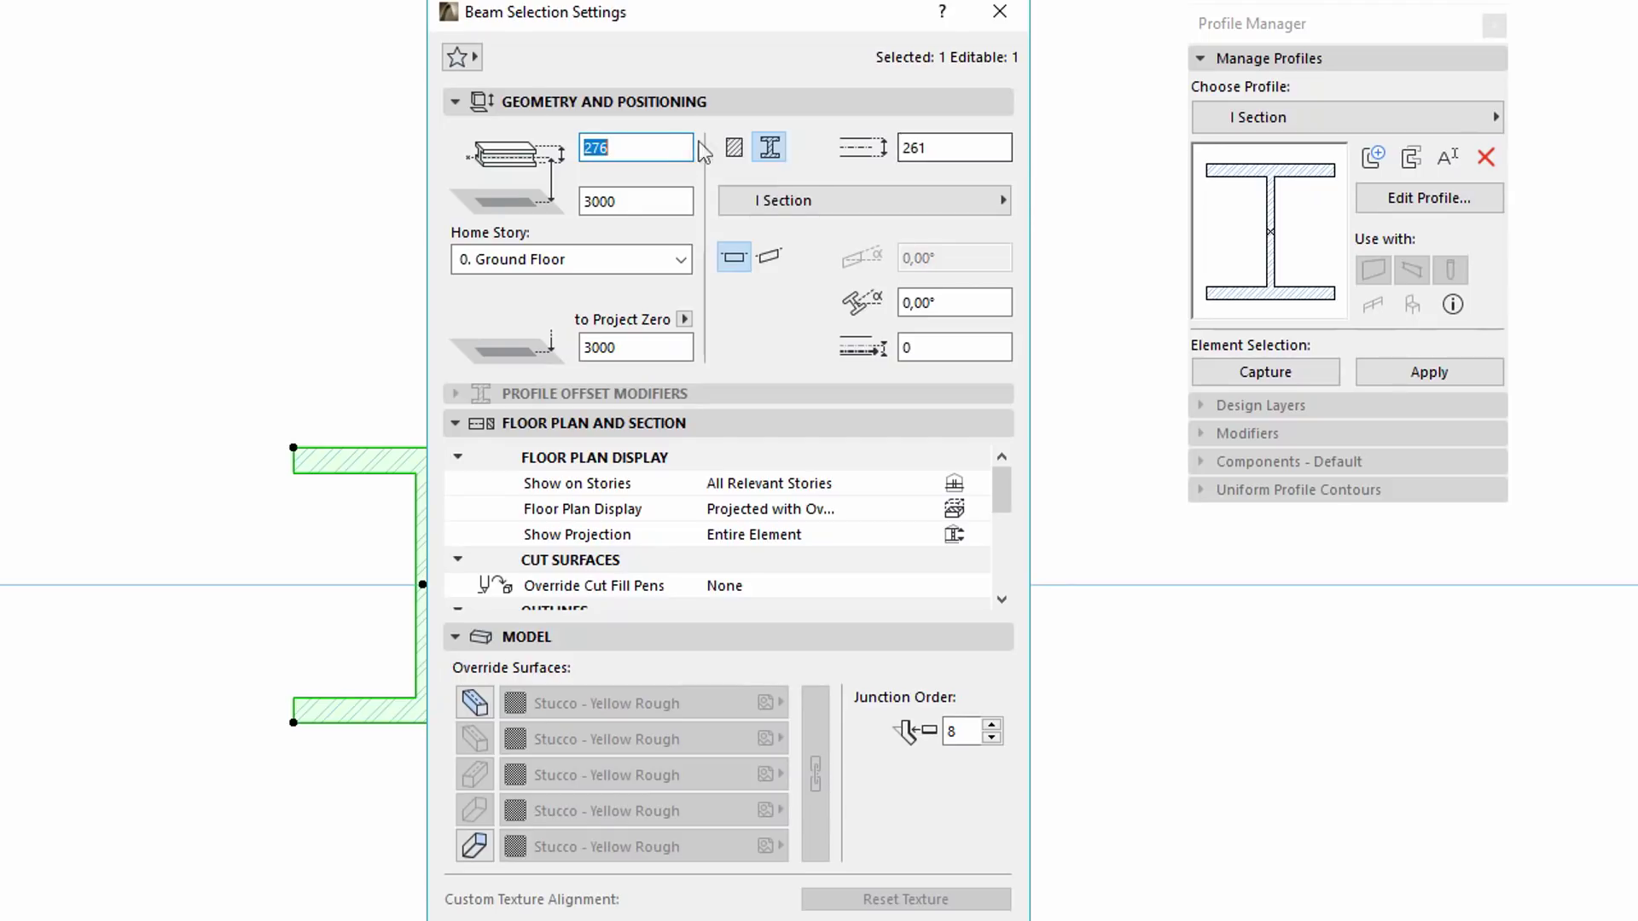
type("400")
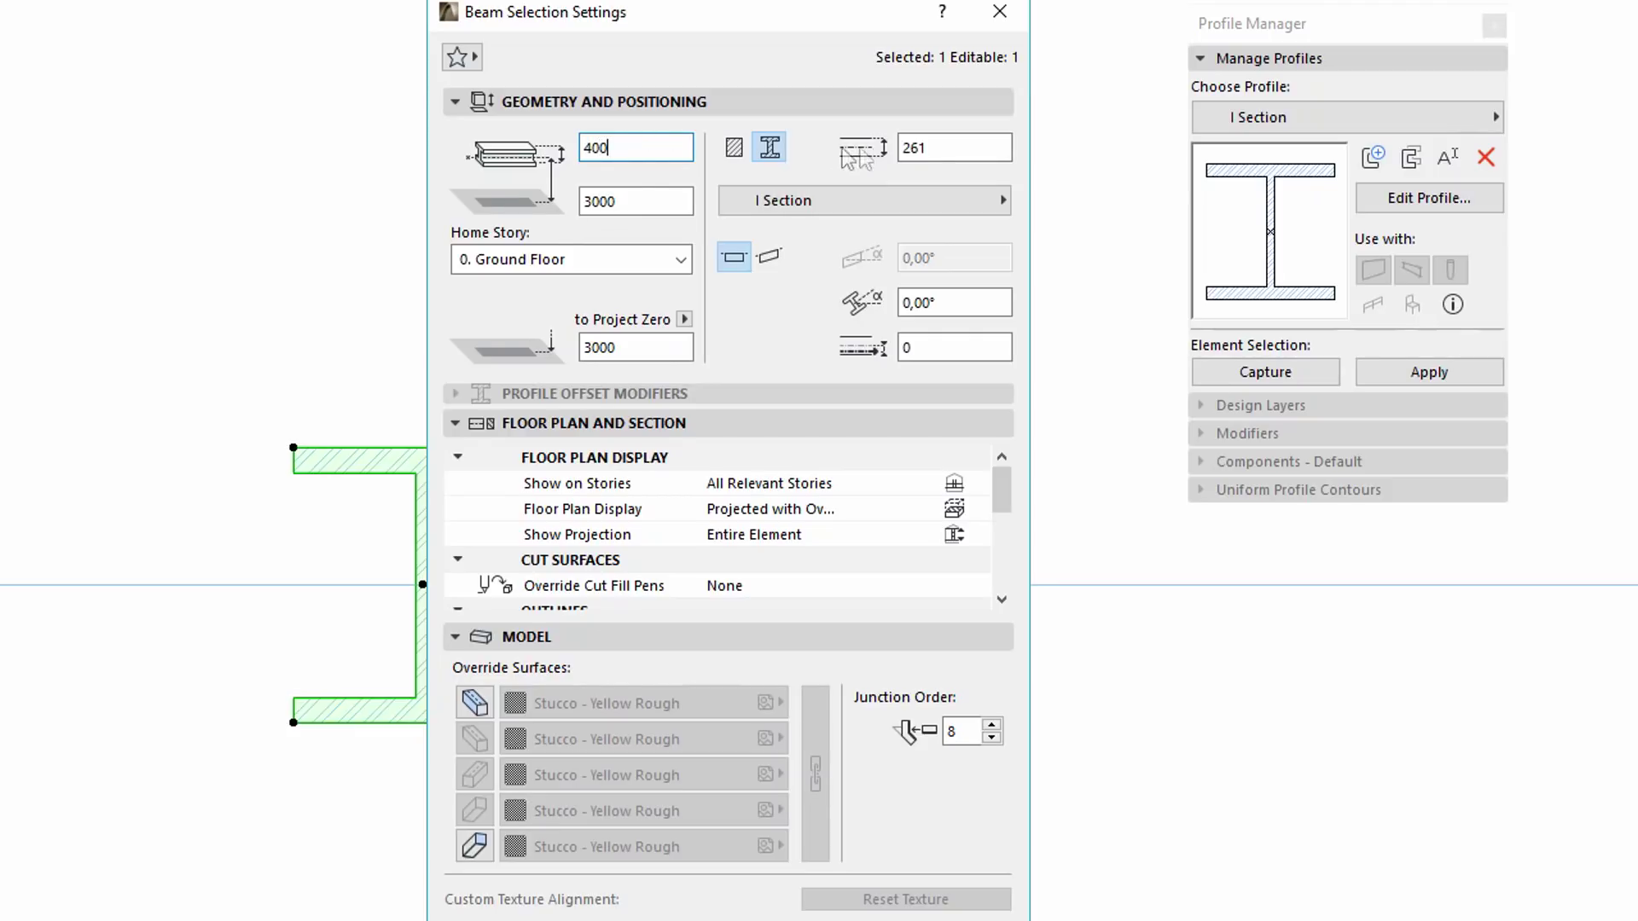
left_click_drag(934, 148, 888, 148)
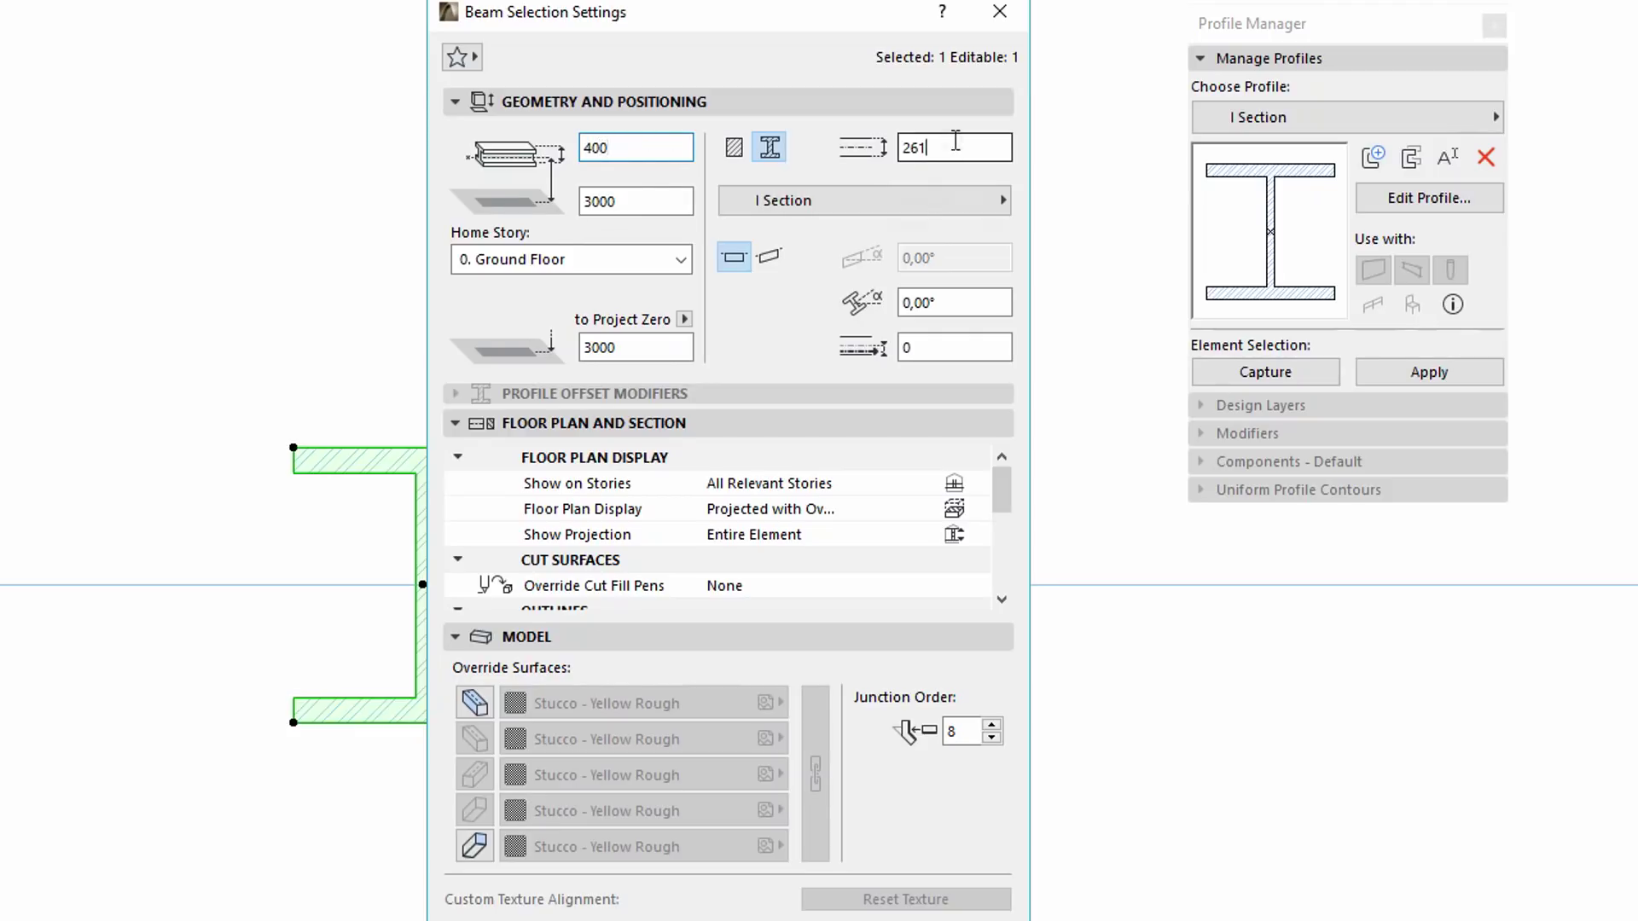
type("200")
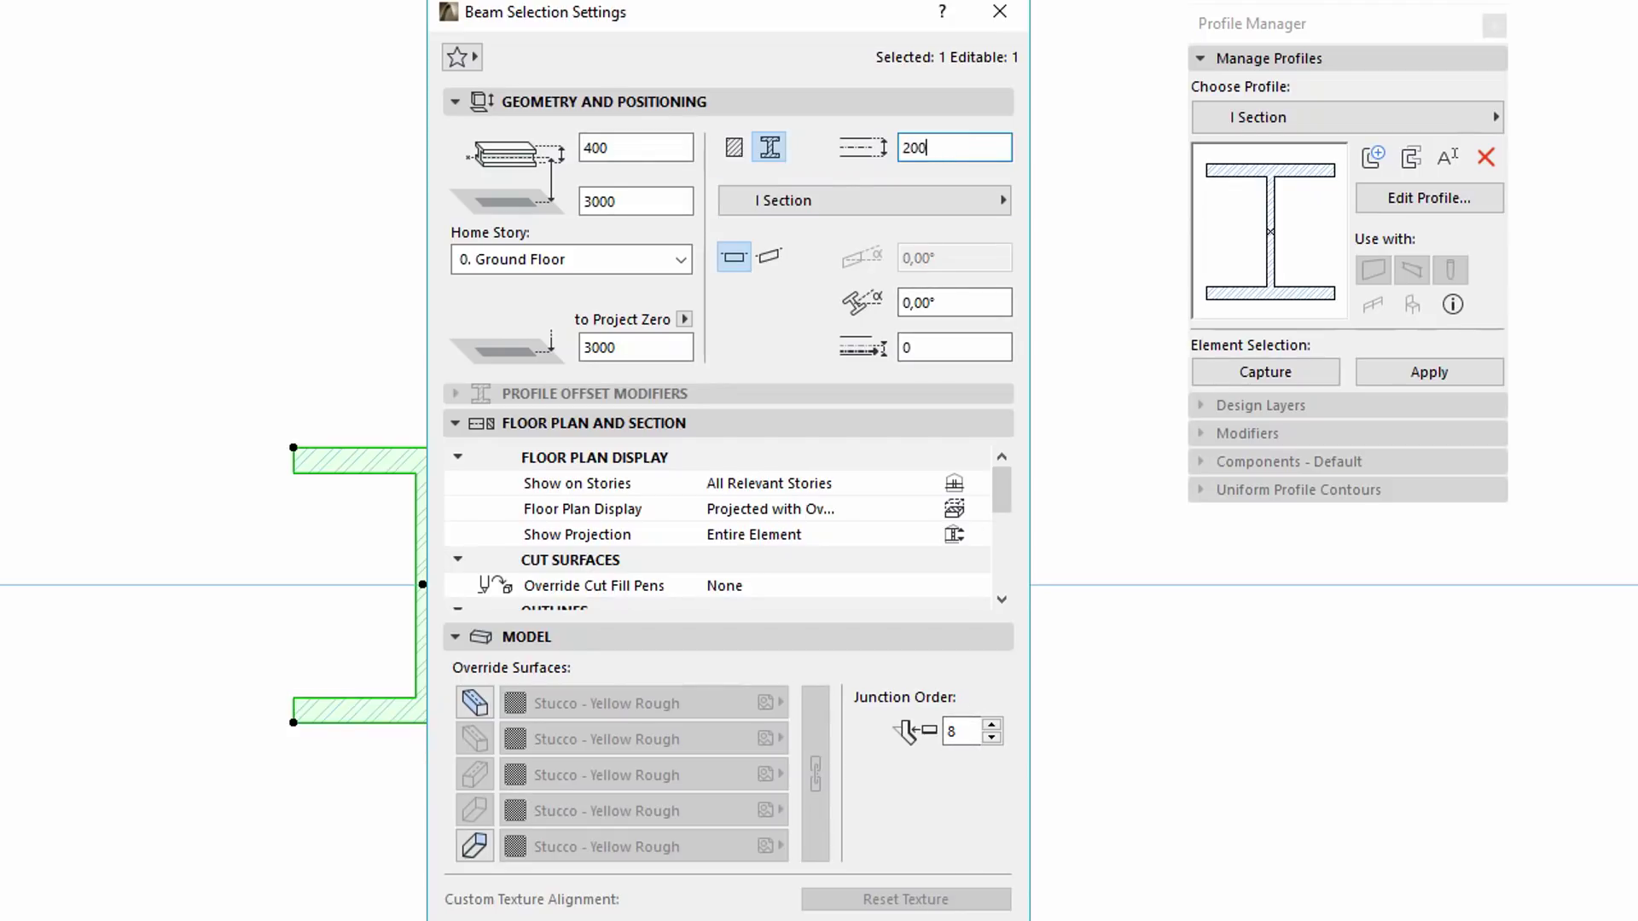
left_click(941, 911)
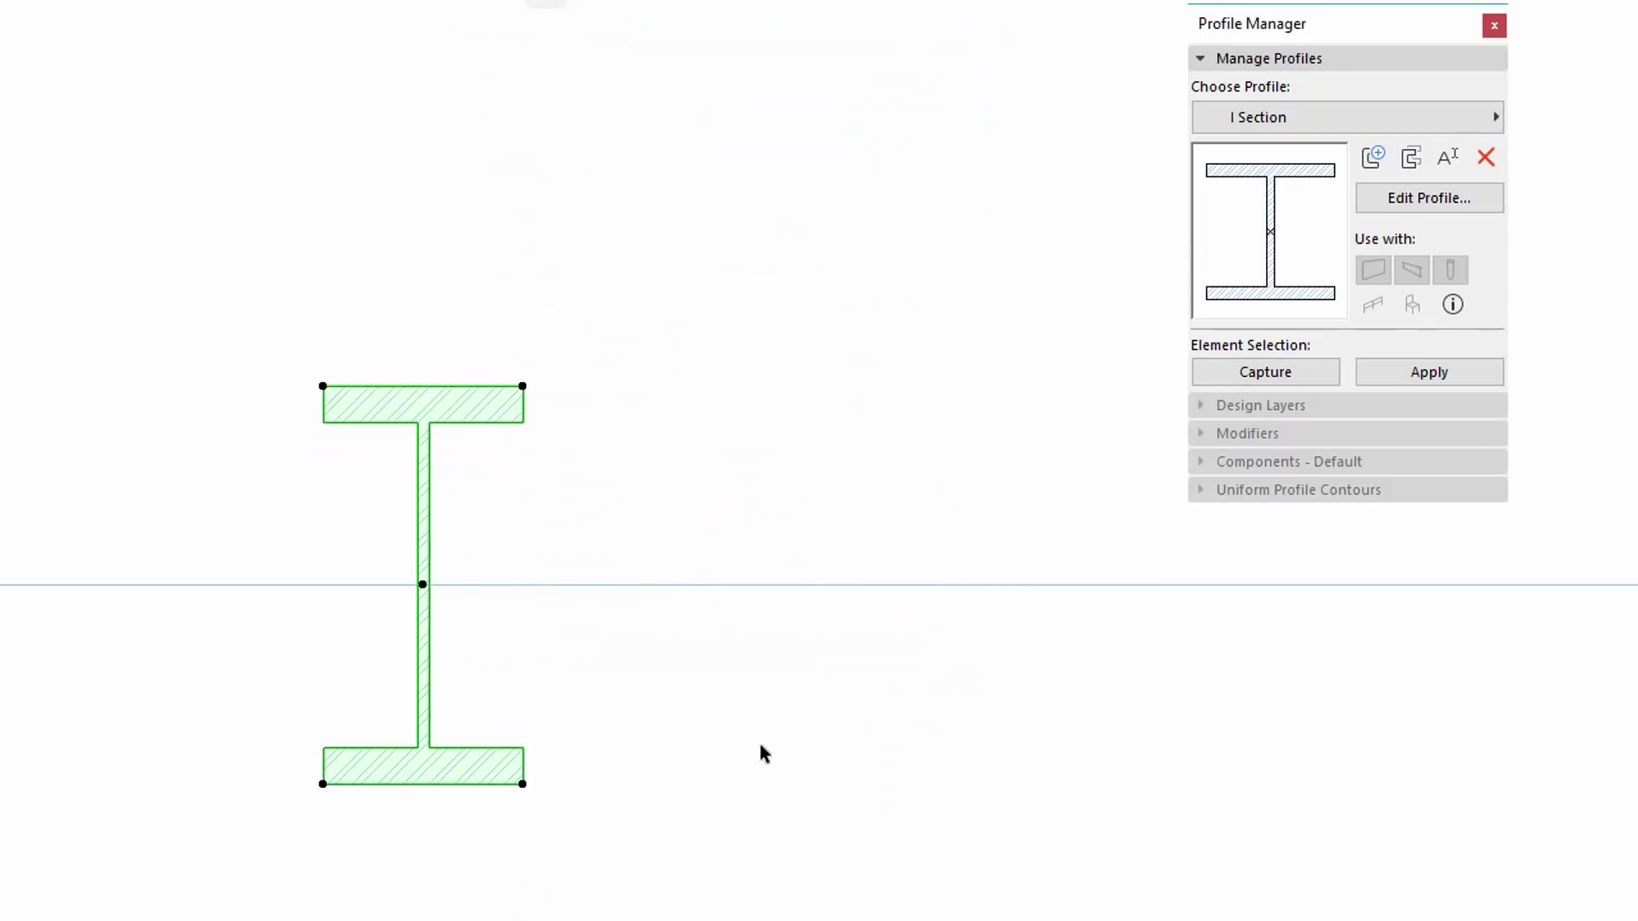
Stretch the beam section wider, then taller, from a flange corner node.
left_click(523, 386)
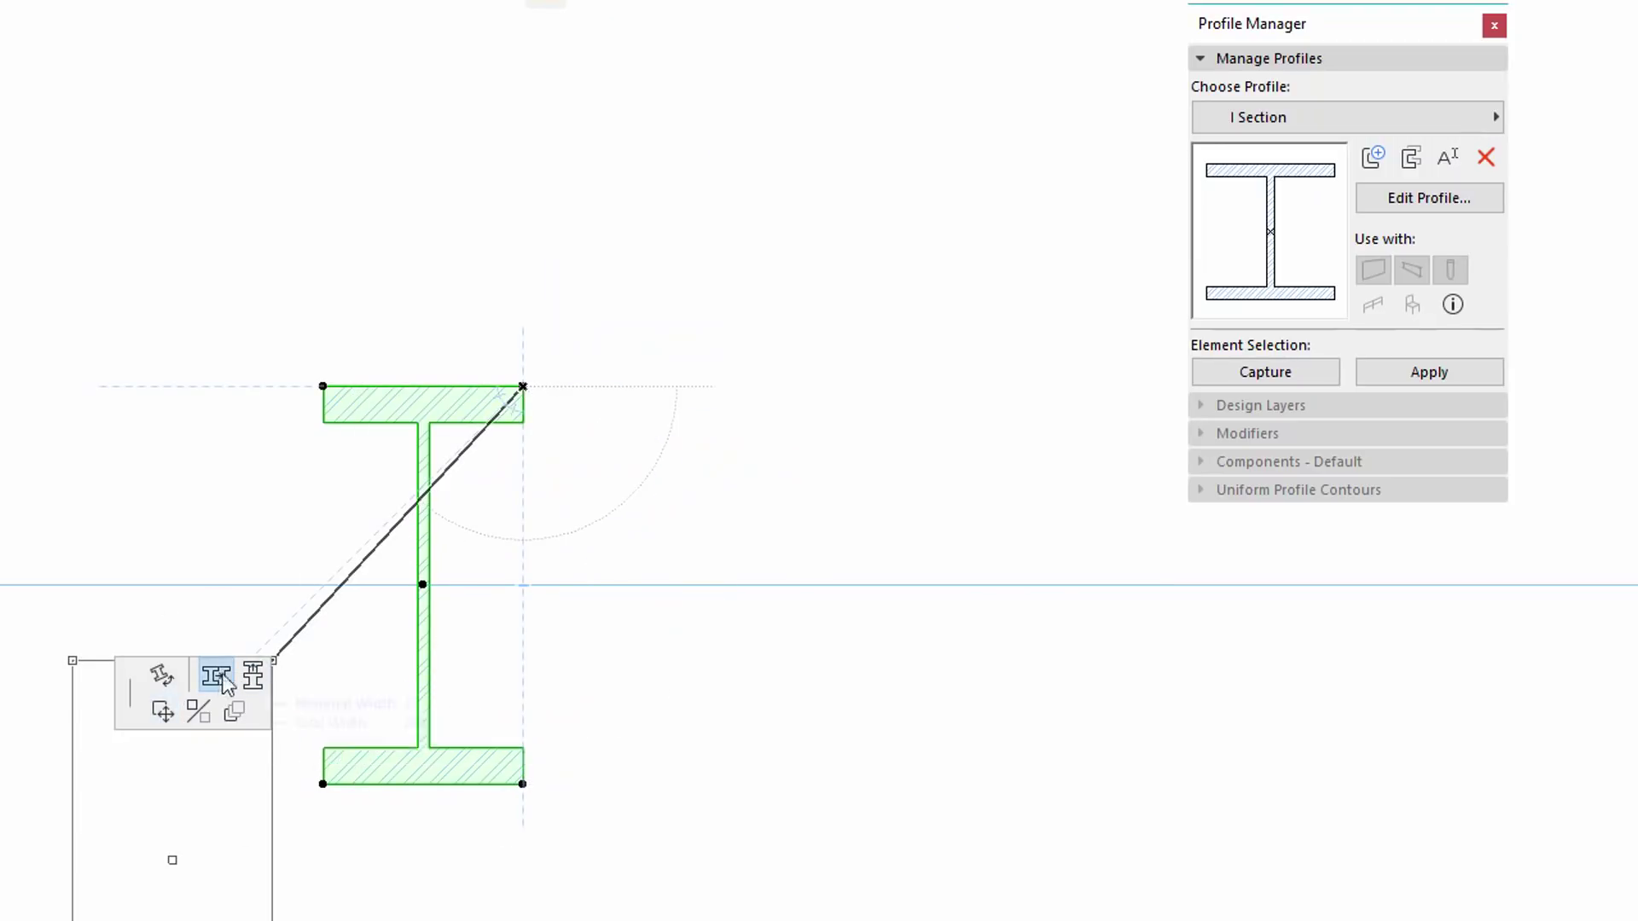
left_click(218, 678)
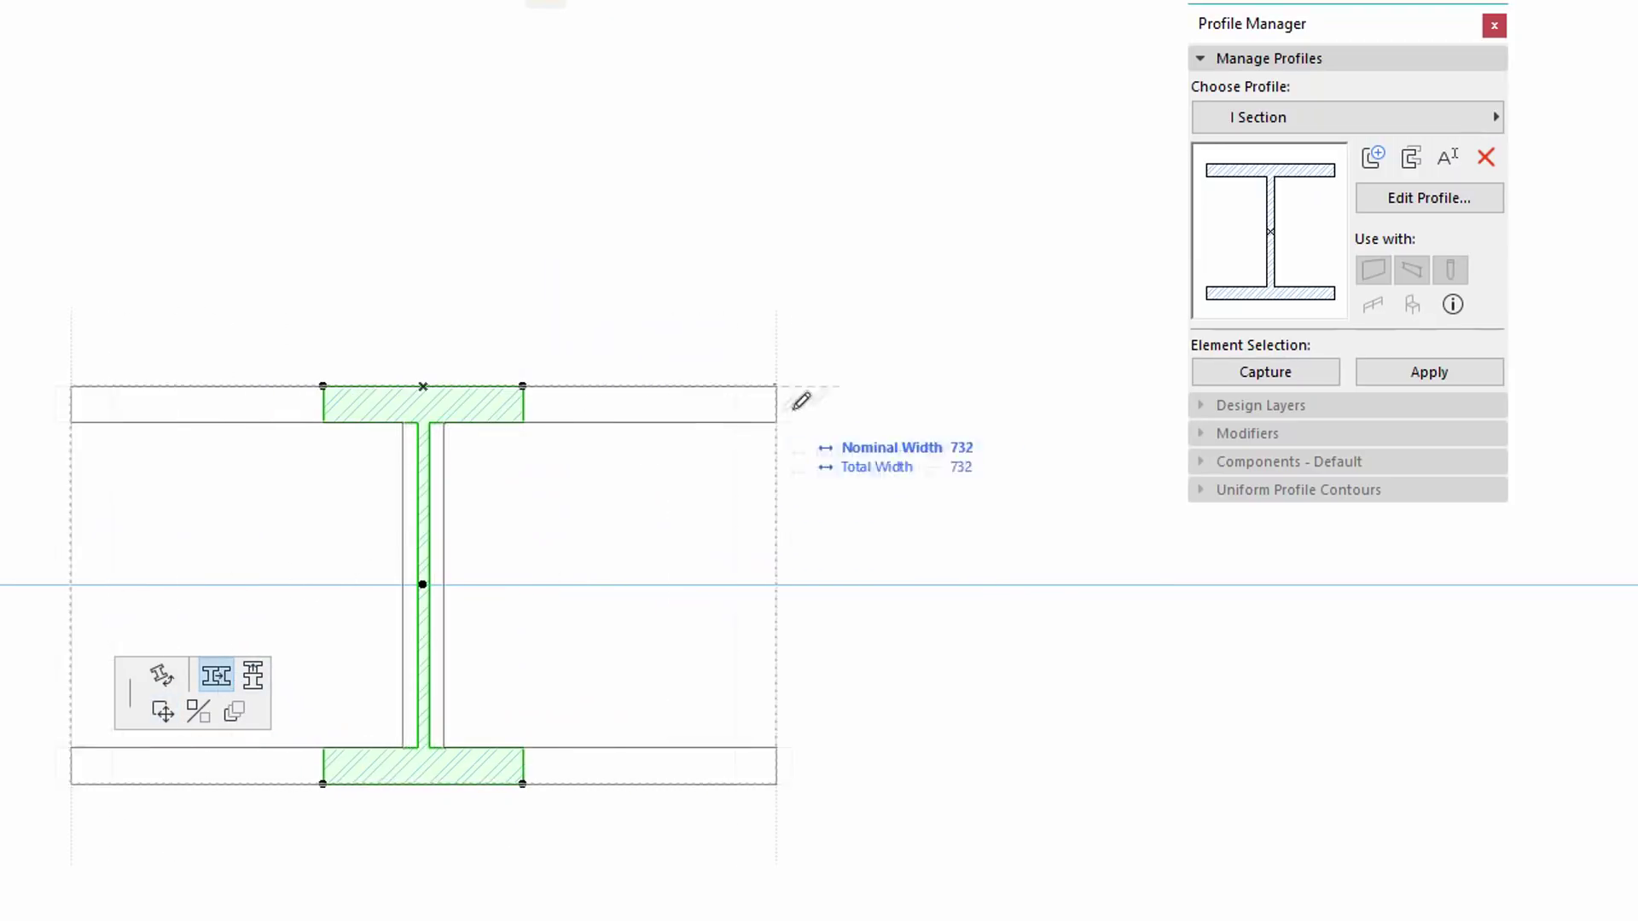
left_click(620, 386)
left_click(615, 387)
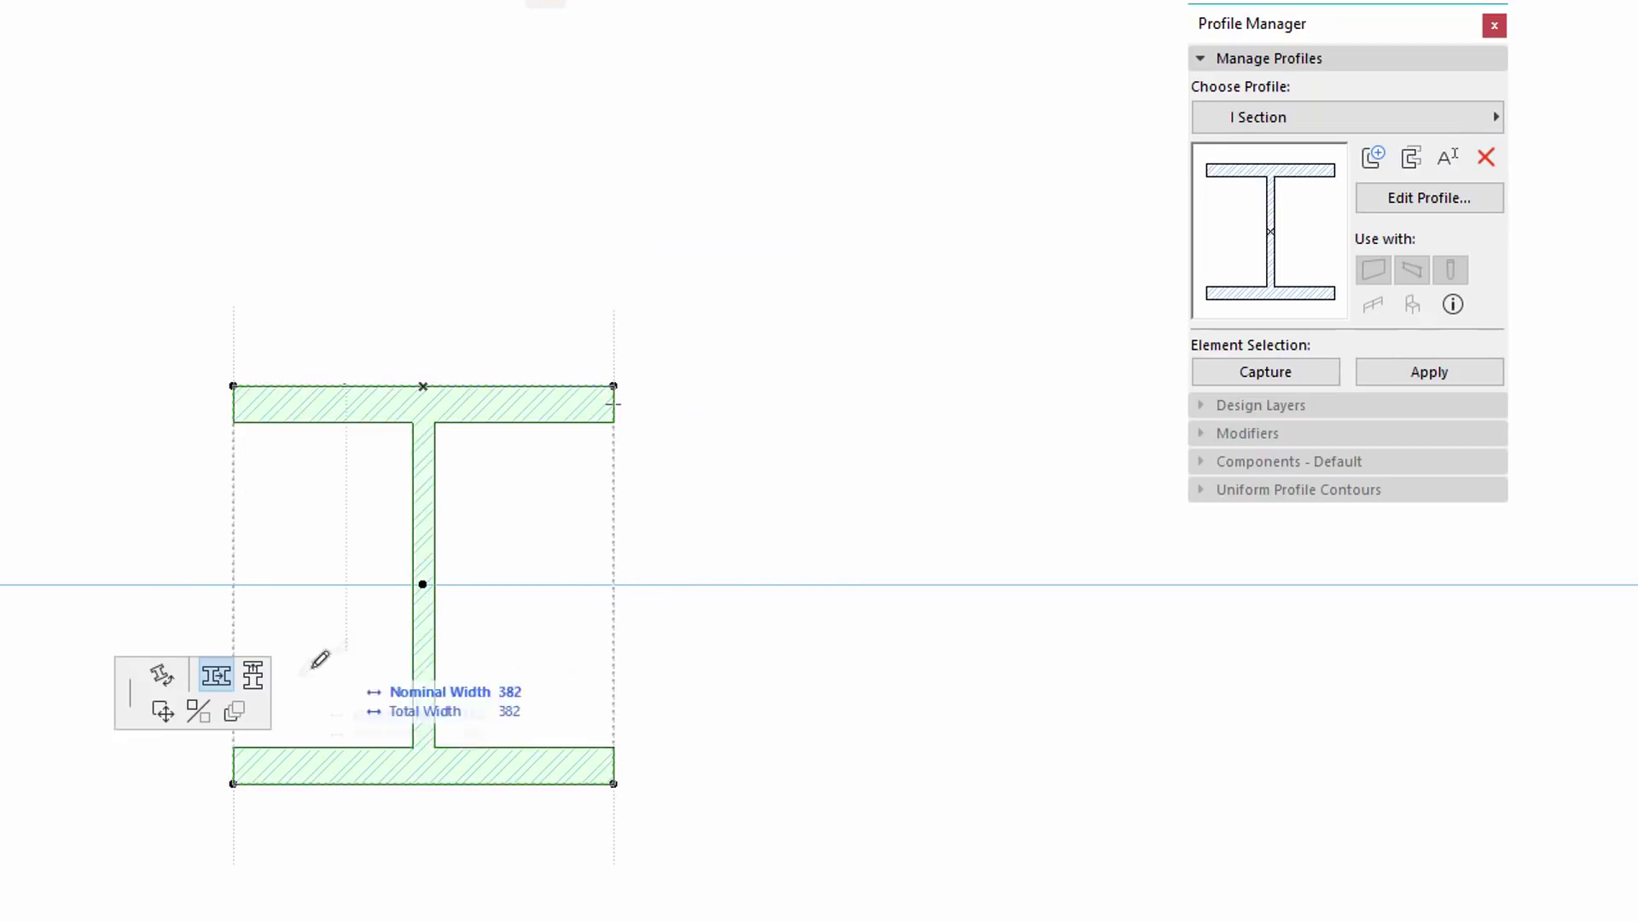
left_click(252, 676)
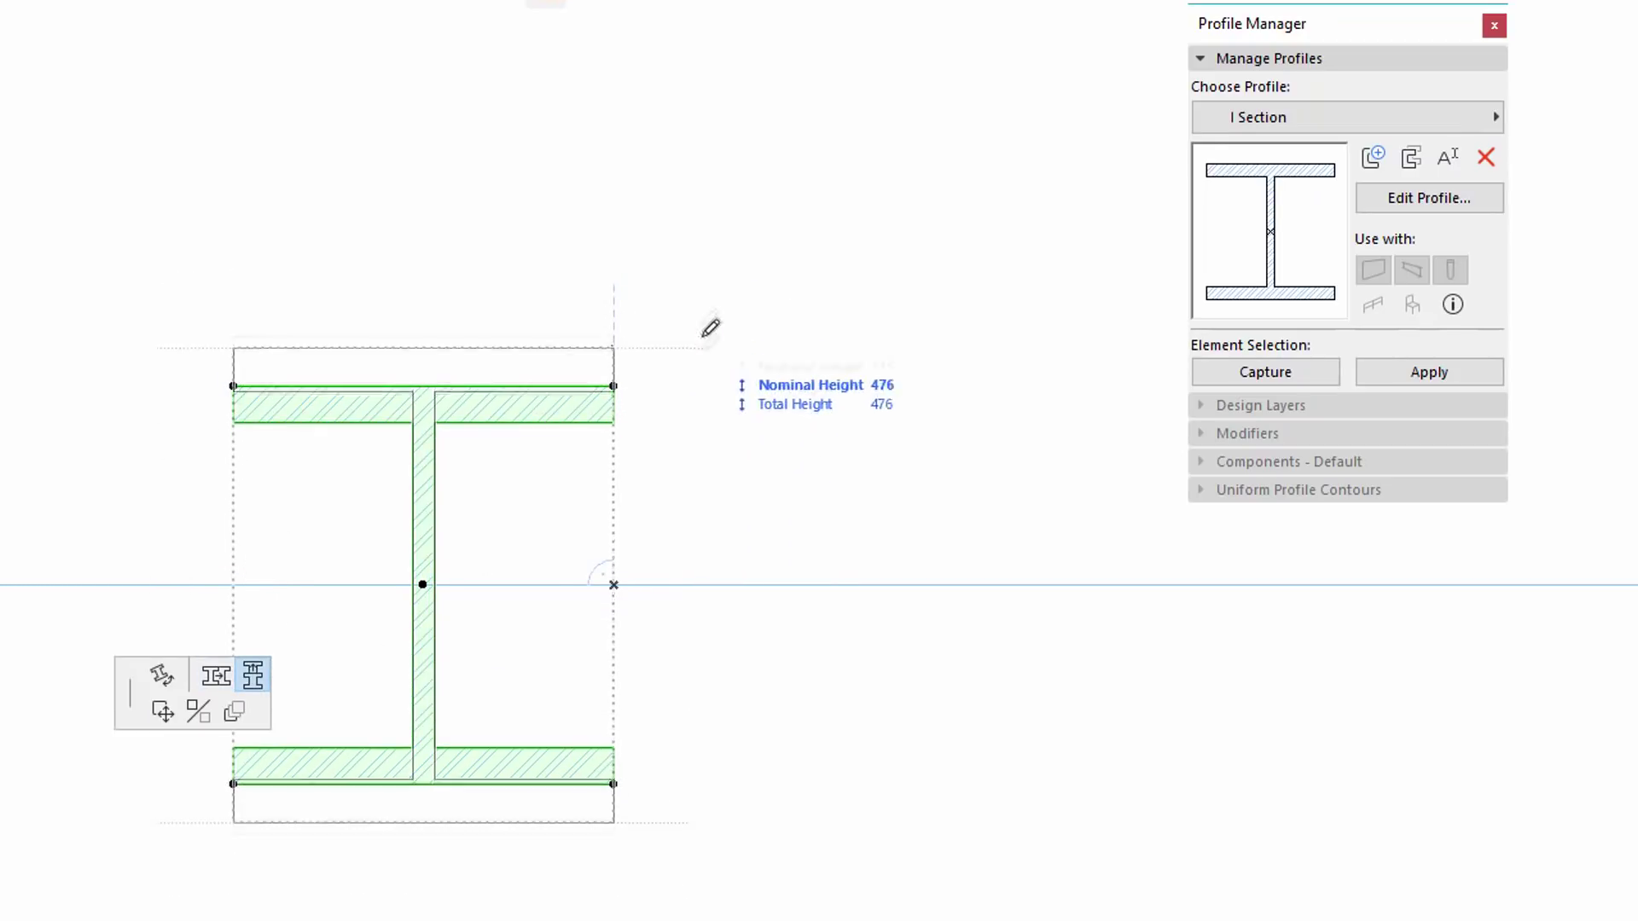
left_click(748, 331)
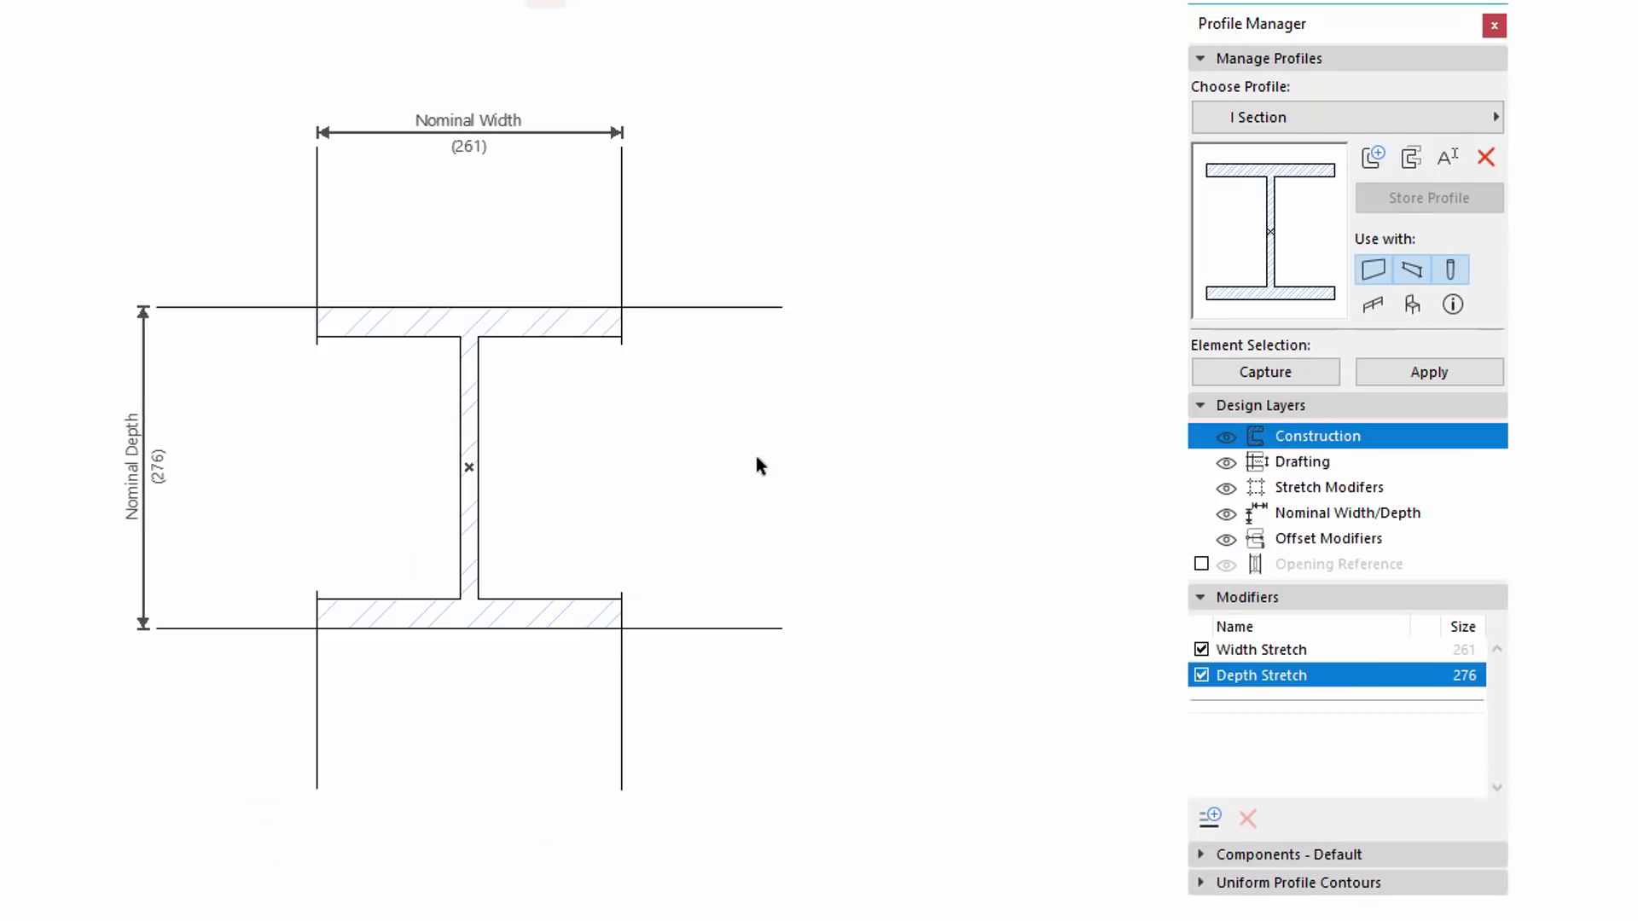
Move the top stretch zone line down below the upper flange.
left_click(267, 307)
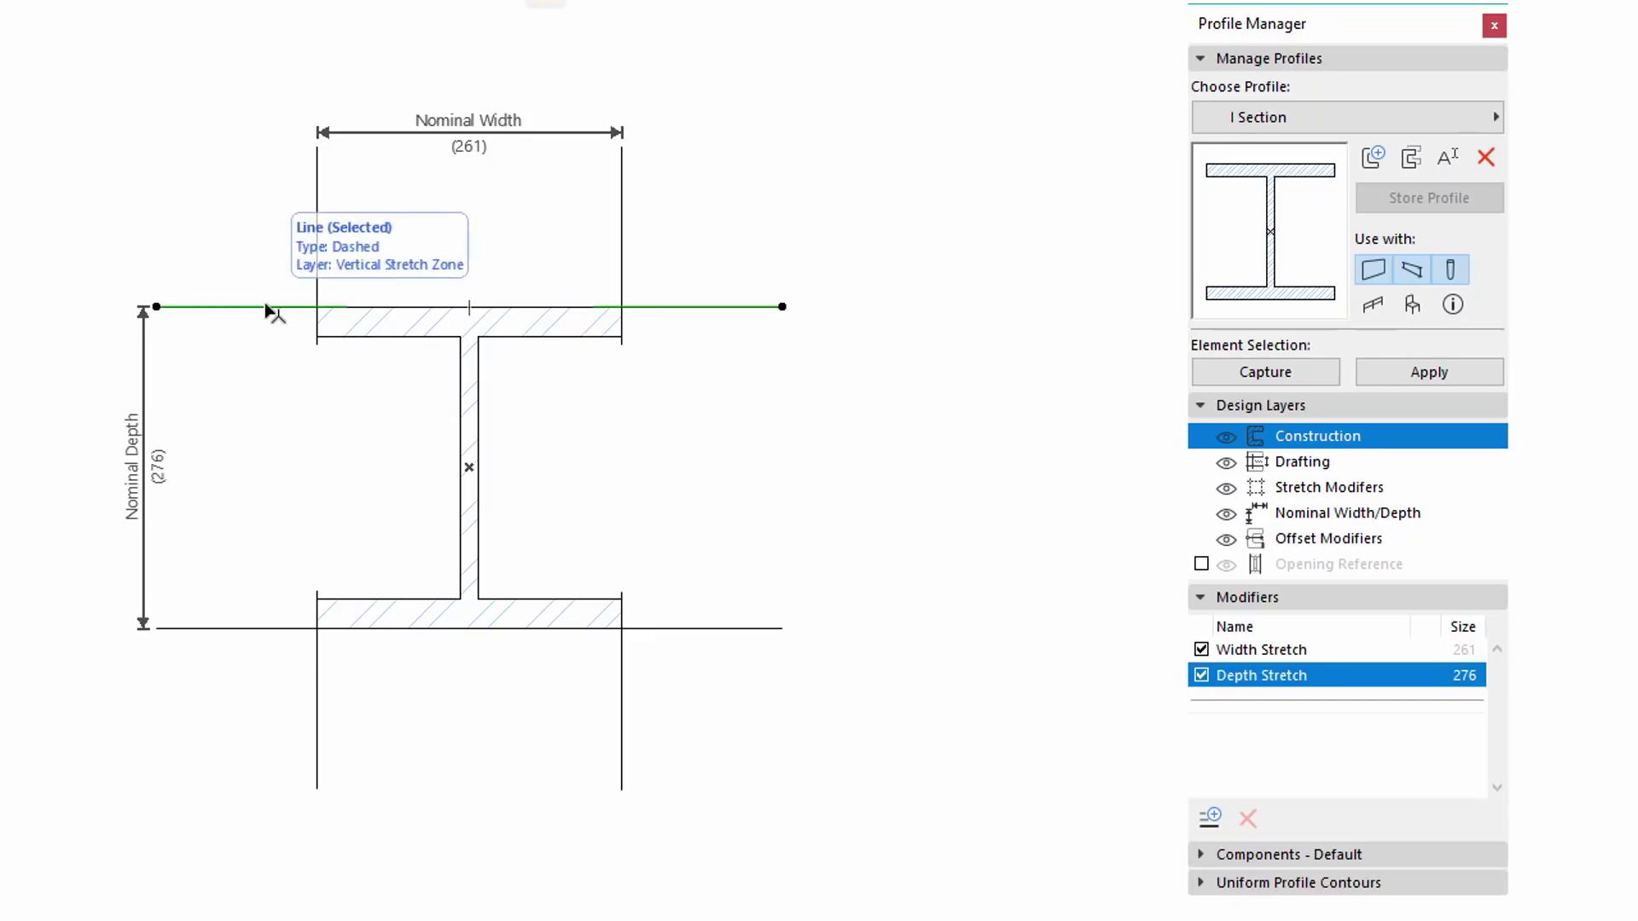
right_click(266, 309)
mouse_move(384, 464)
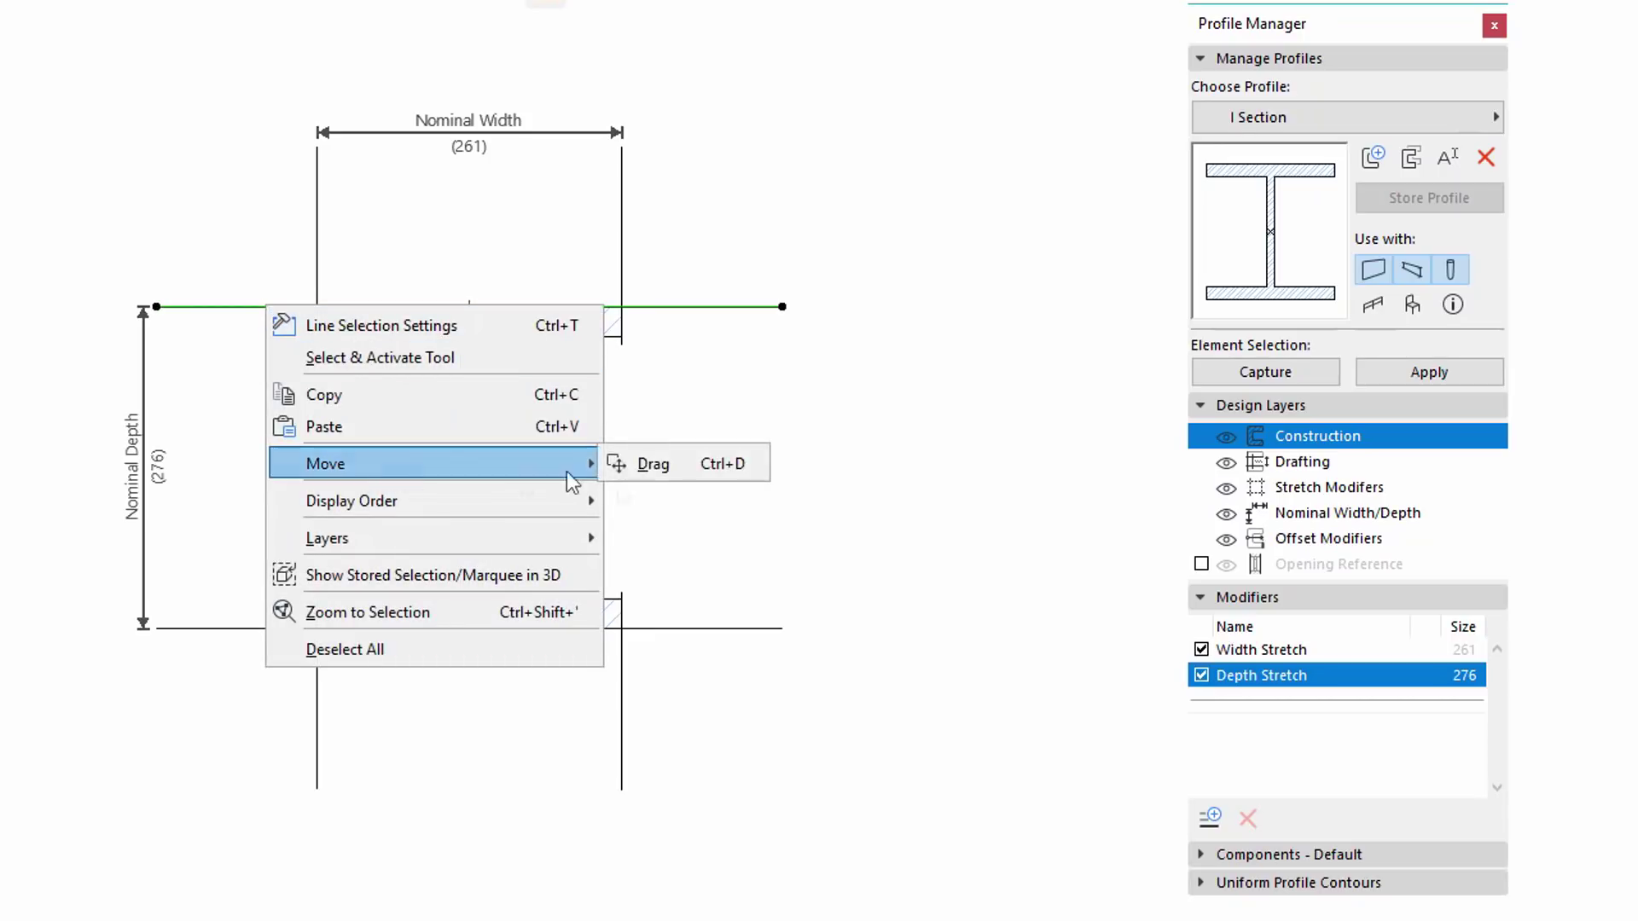
left_click(683, 464)
left_click(318, 308)
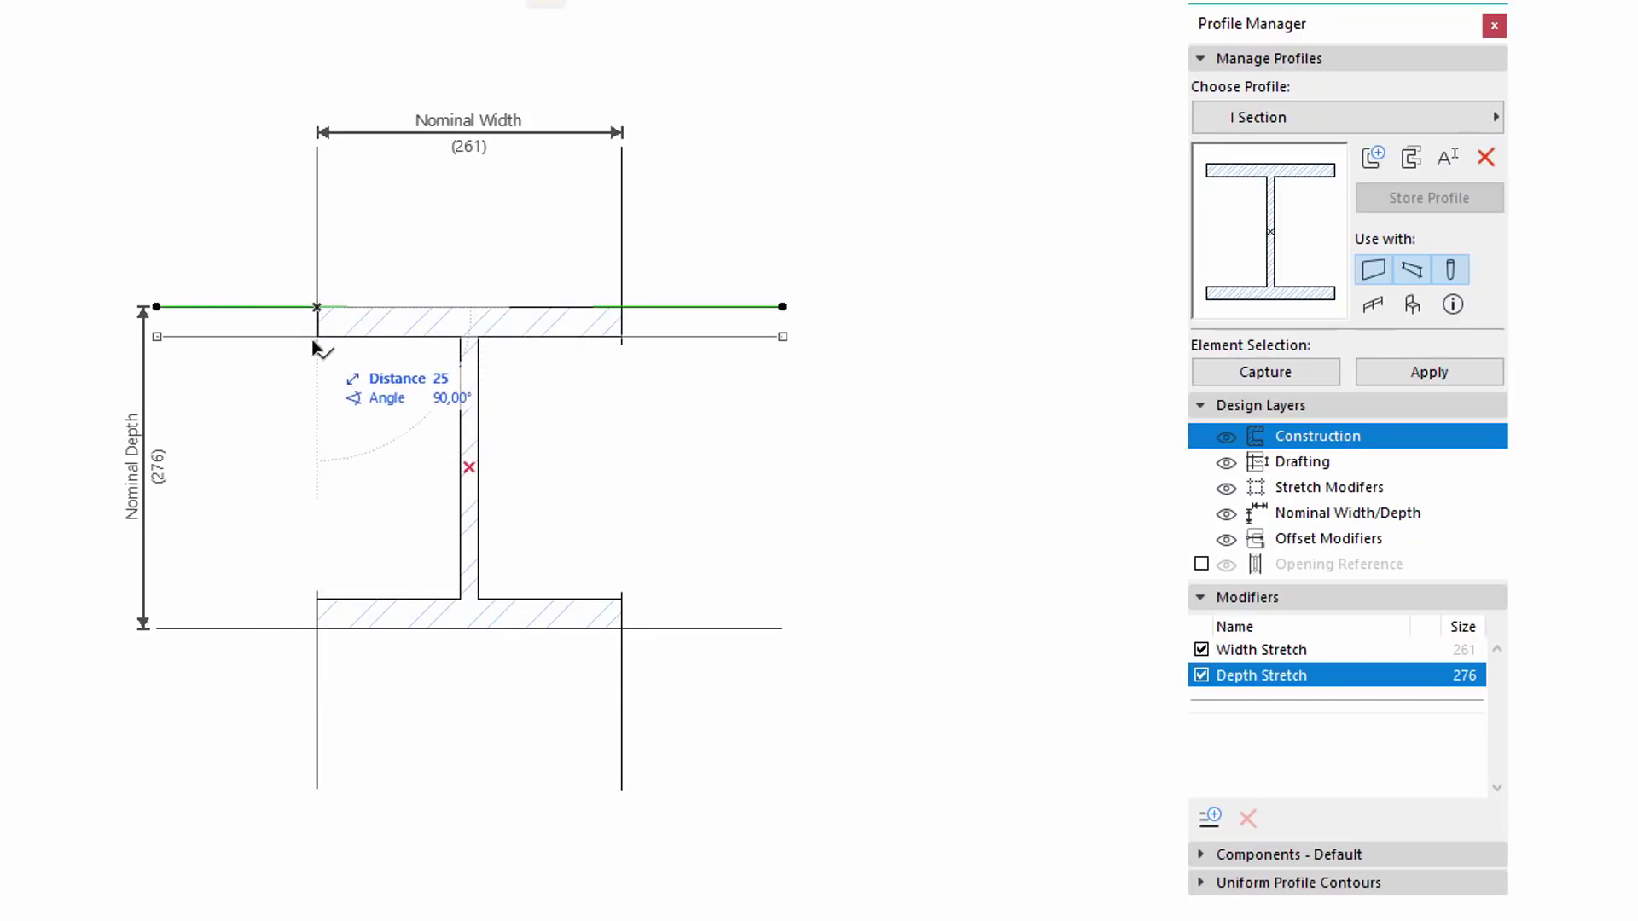
left_click(317, 337)
Move the bottom stretch line above the lower flange and store the profile.
left_click(271, 628)
left_click_drag(296, 627, 308, 602)
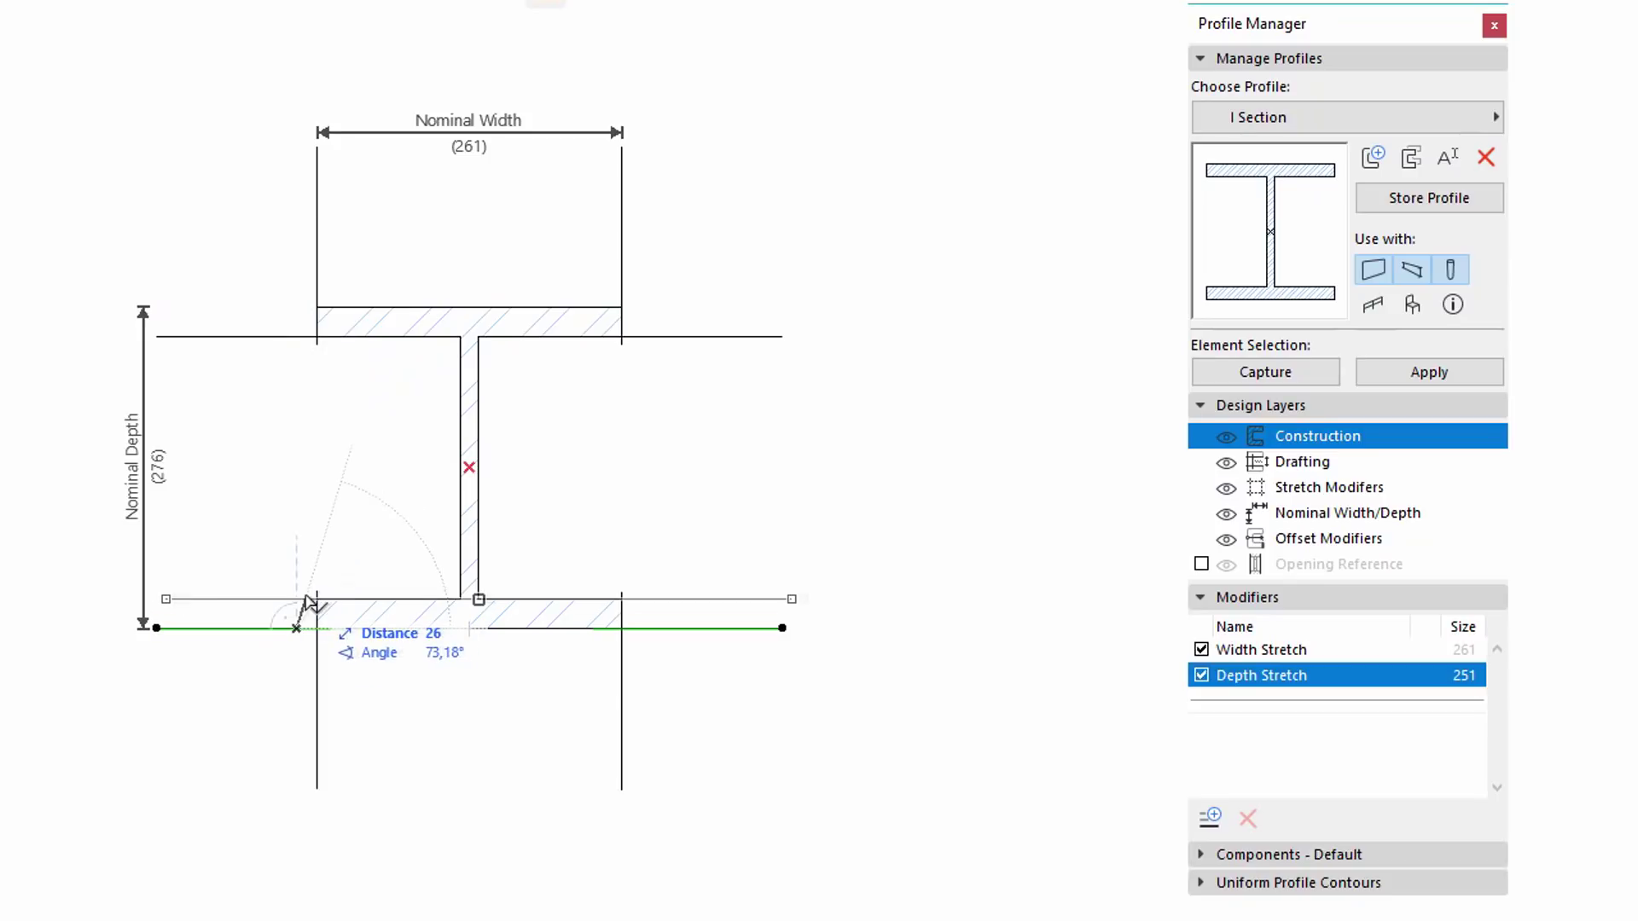
left_click(307, 600)
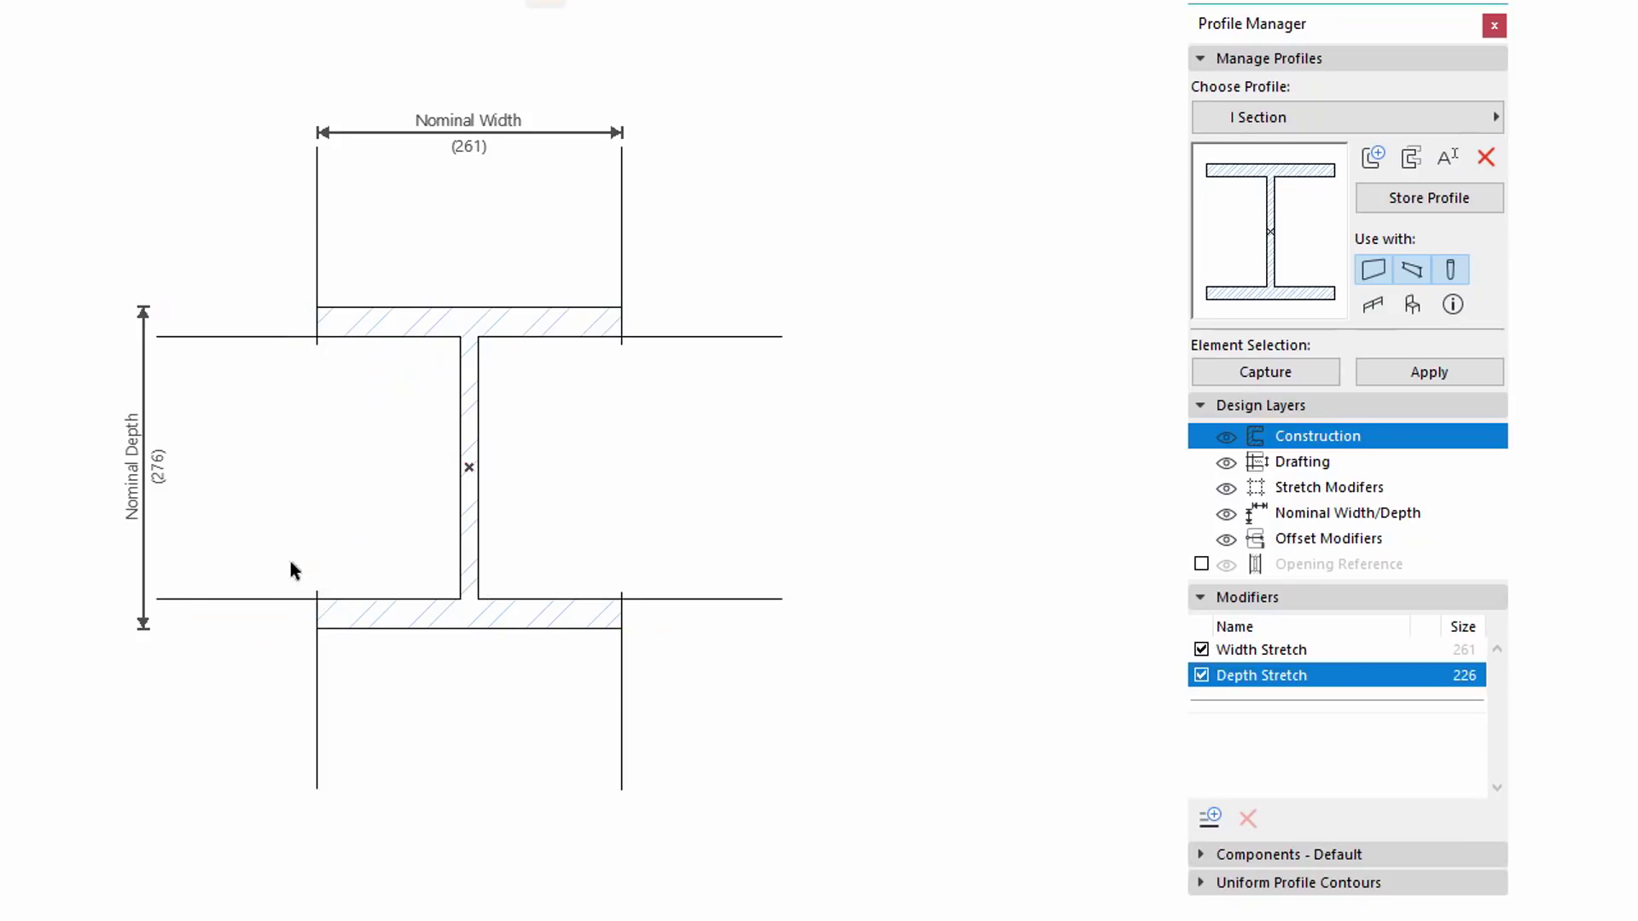
left_click(1408, 204)
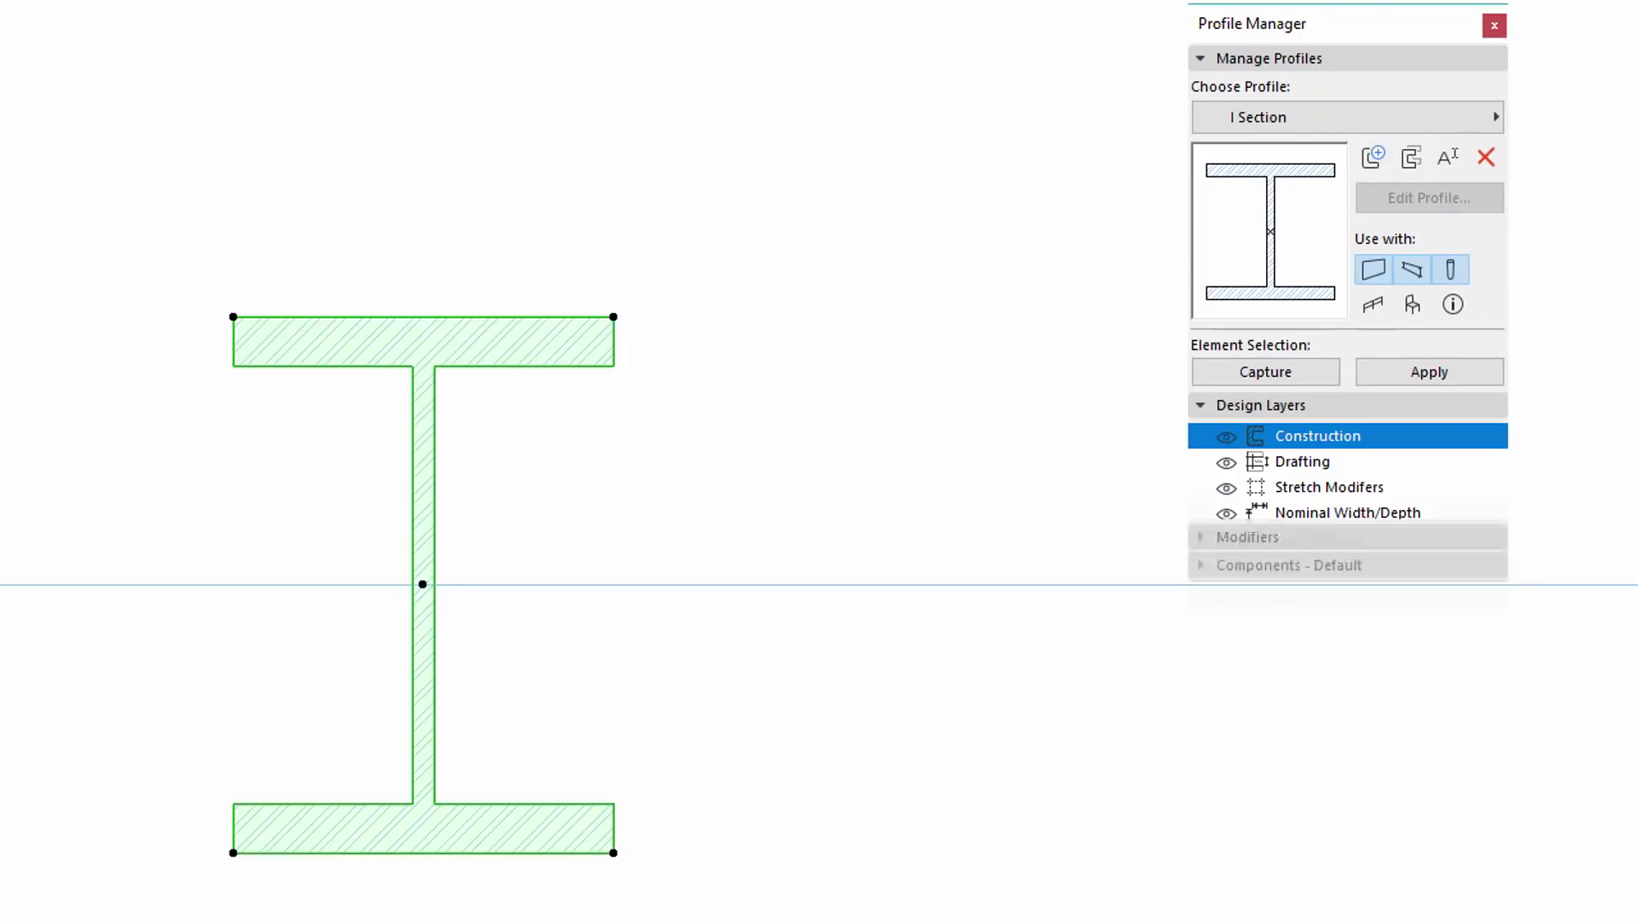
Stretch the section beam to 656 tall and 529 wide, then reopen its profile.
left_click(218, 329)
left_click(236, 328)
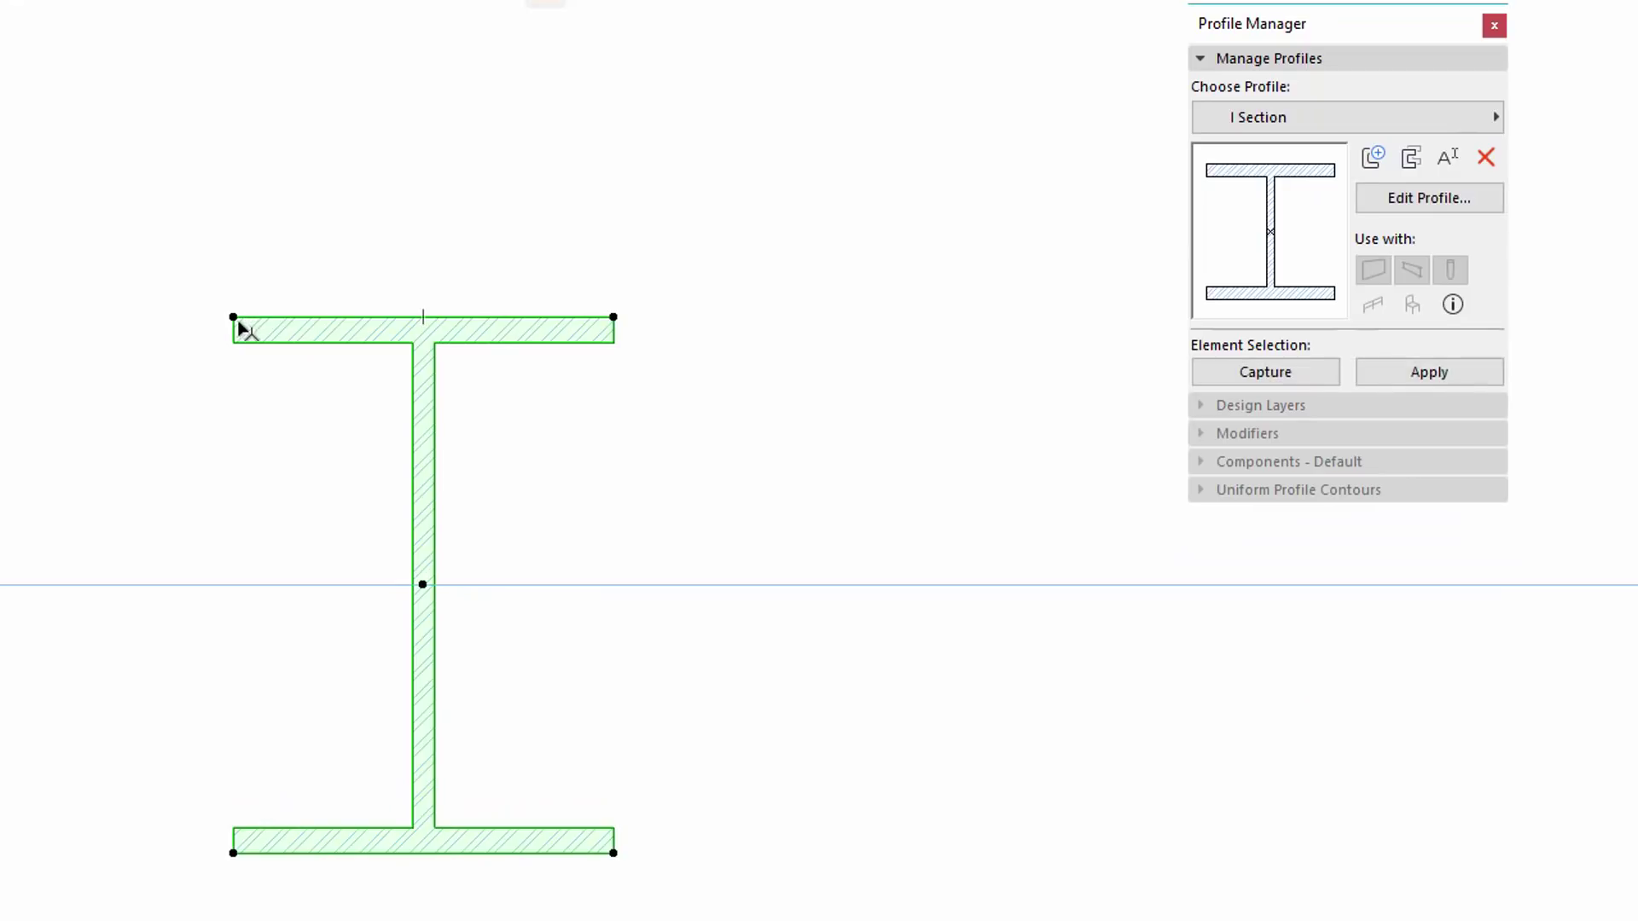
left_click(234, 321)
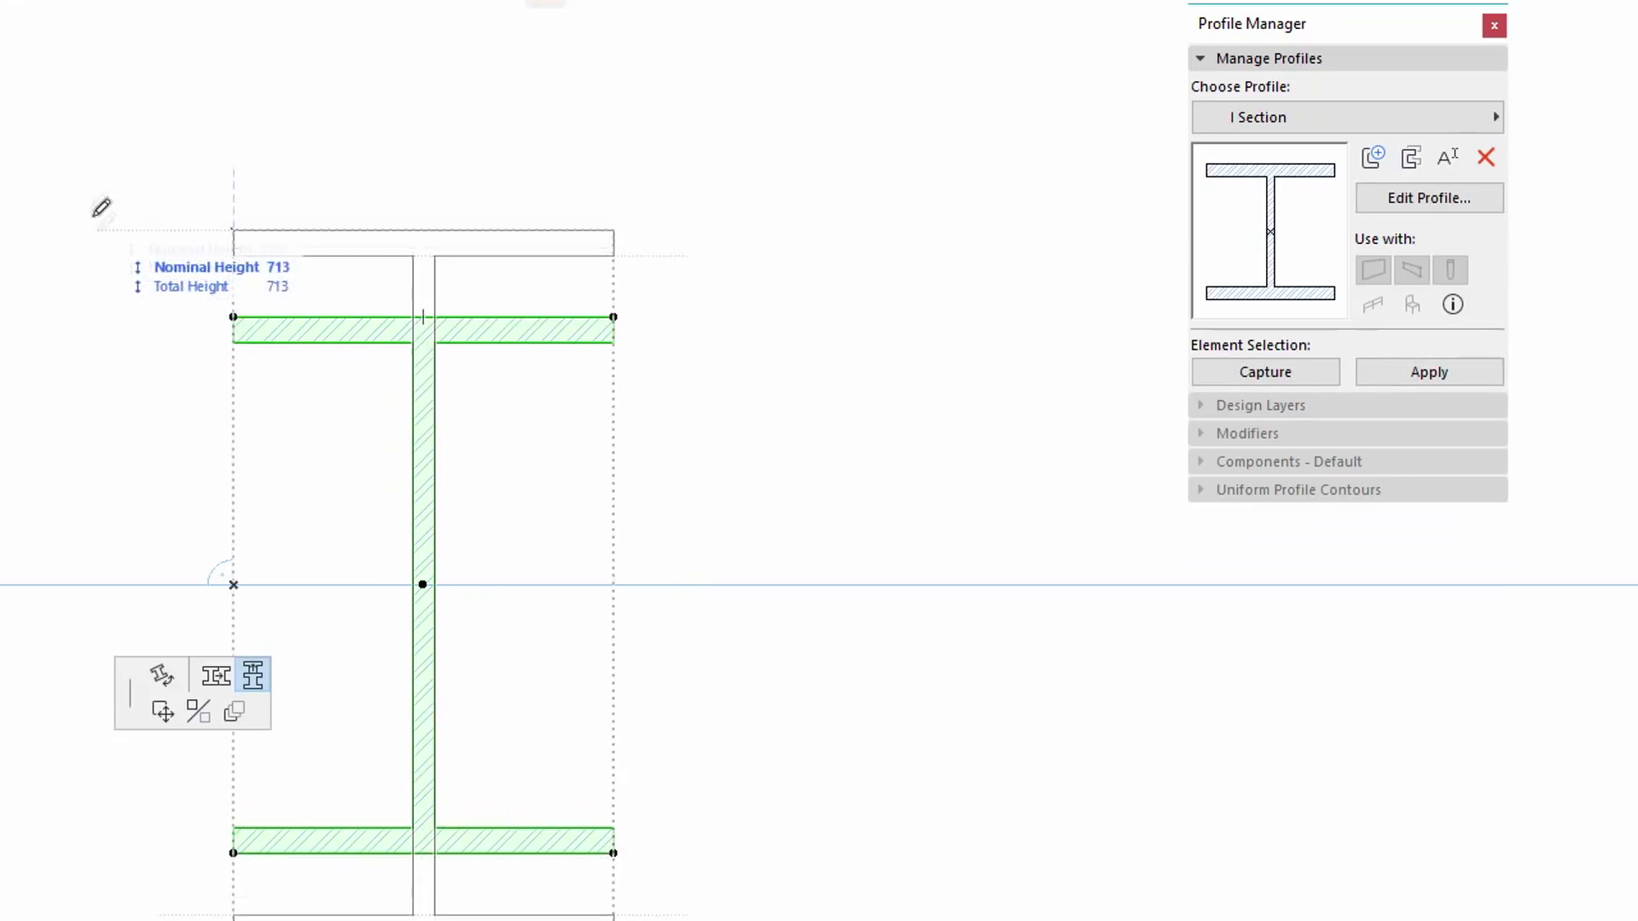
left_click(295, 257)
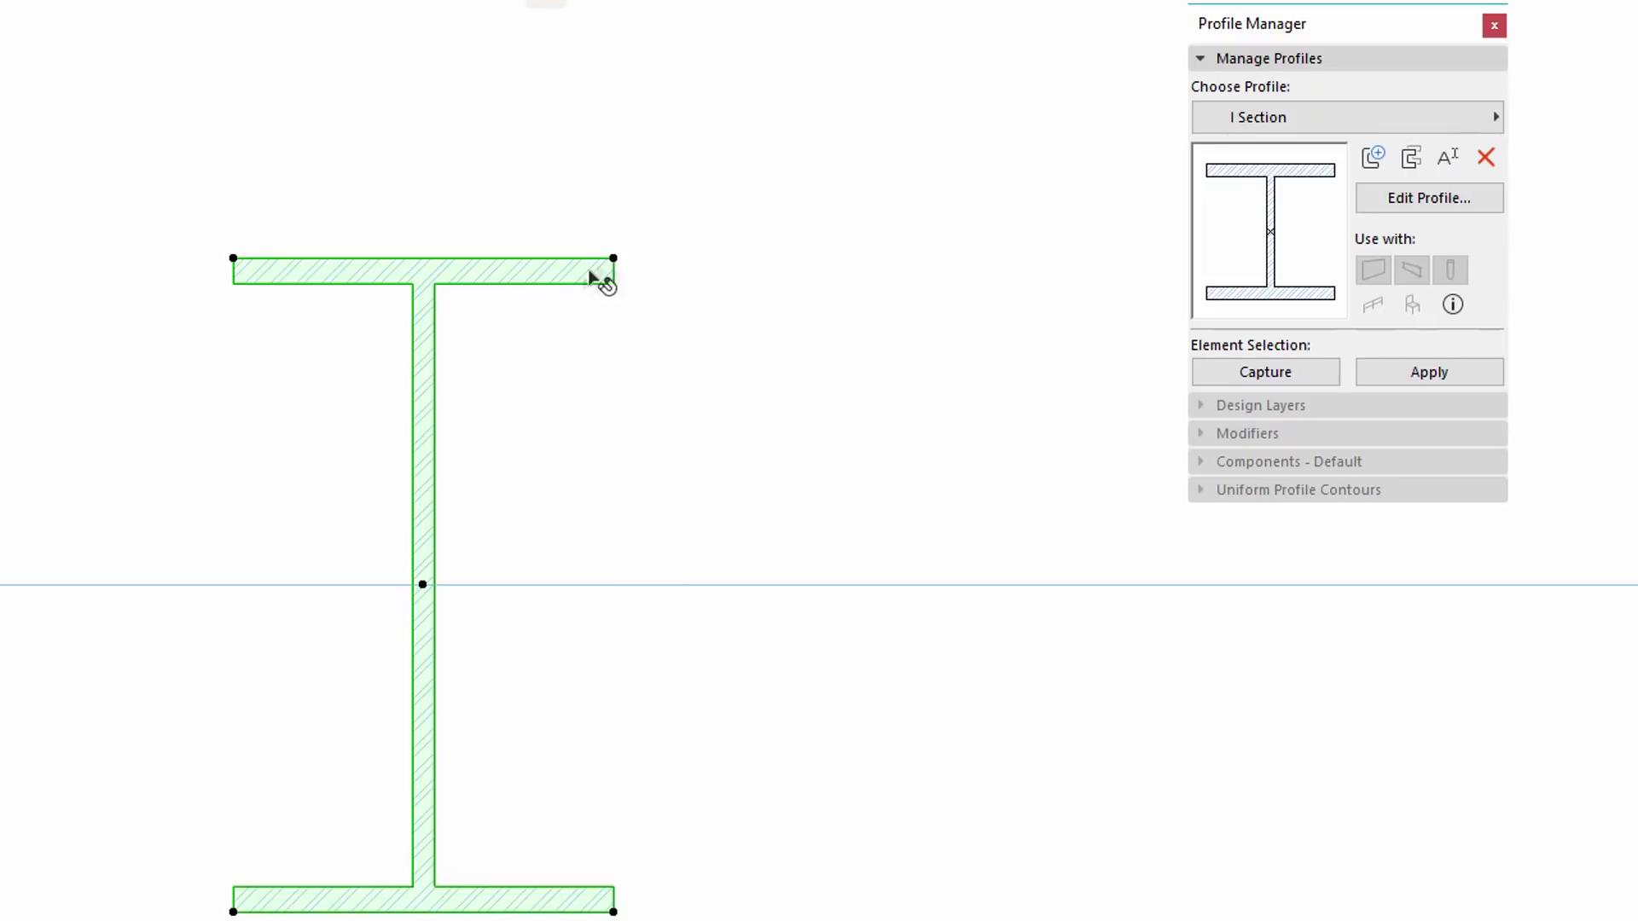
left_click(616, 259)
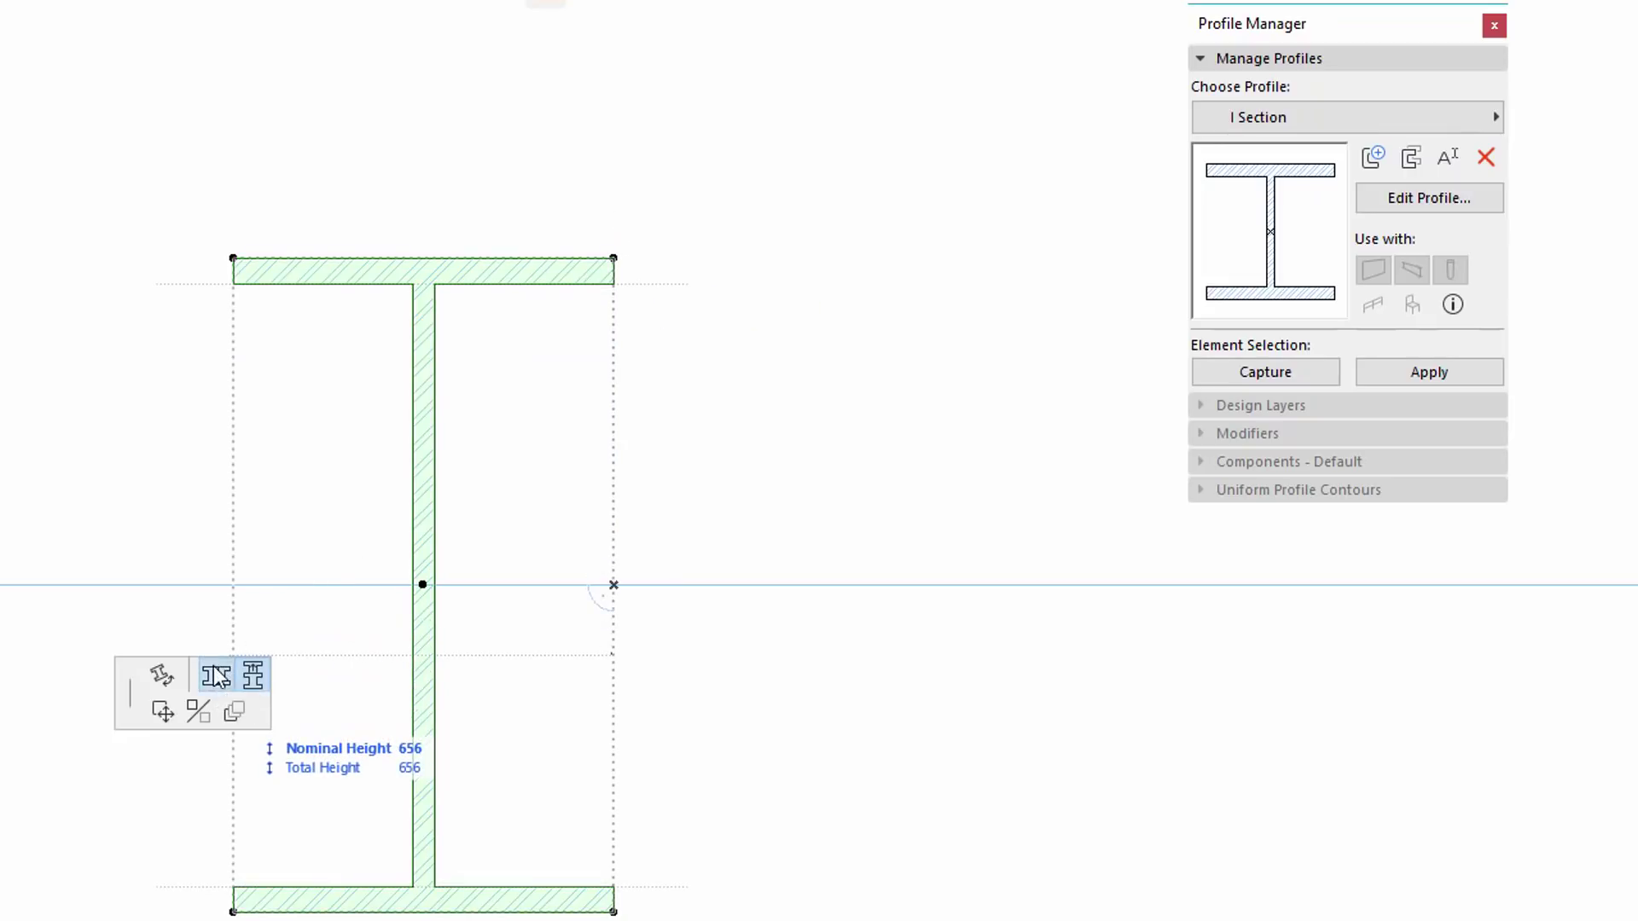
left_click(682, 258)
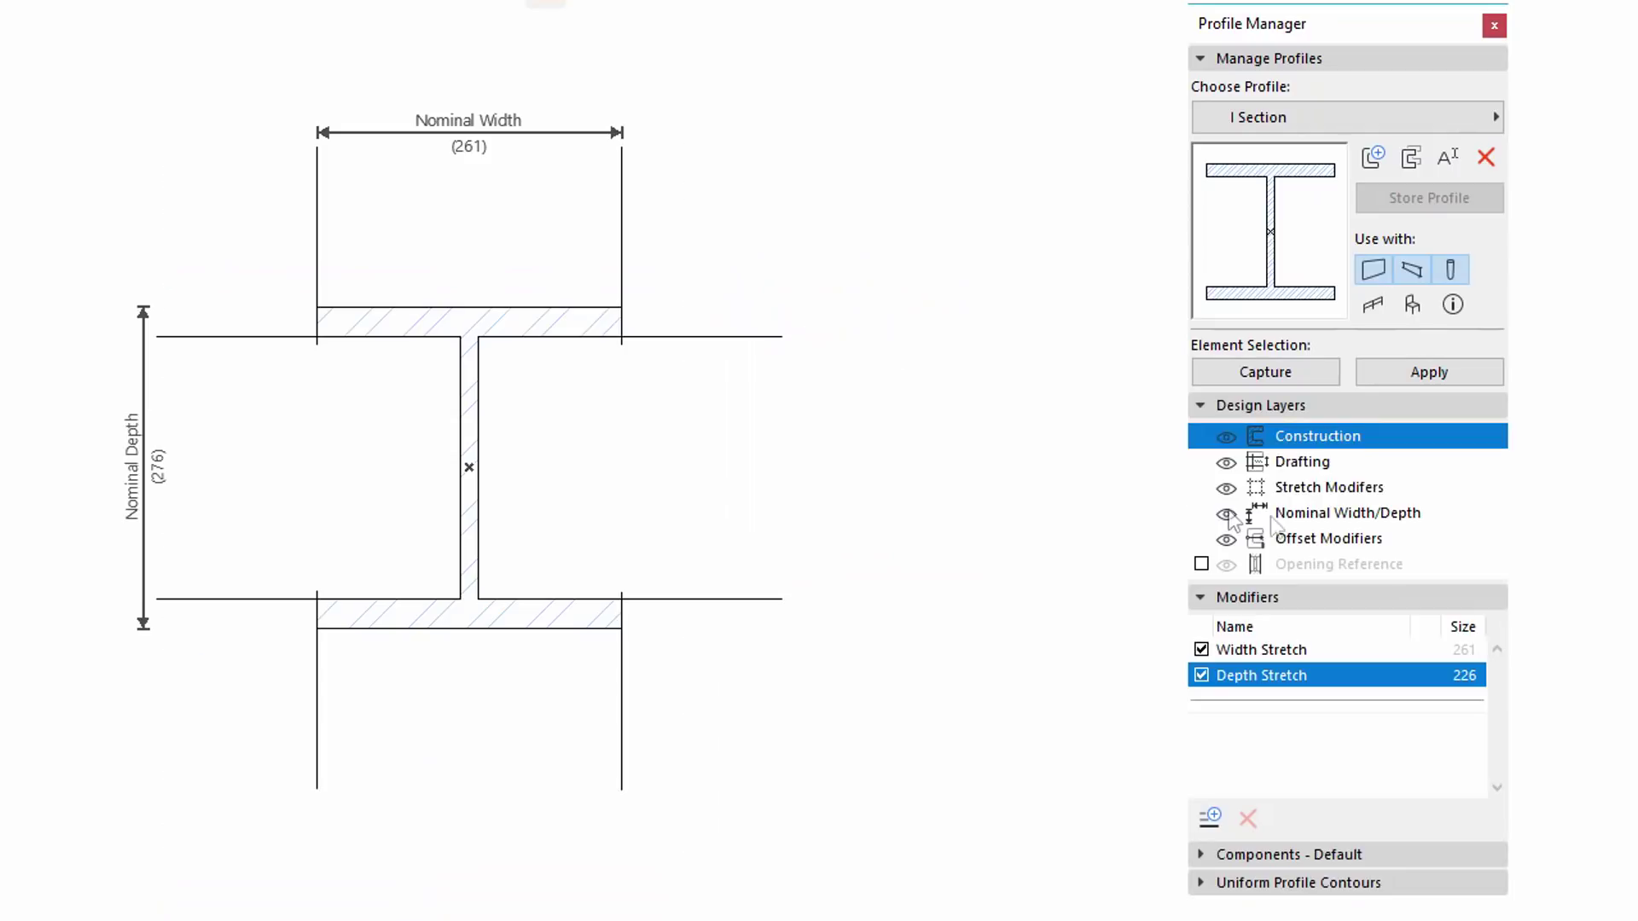
left_click(1332, 487)
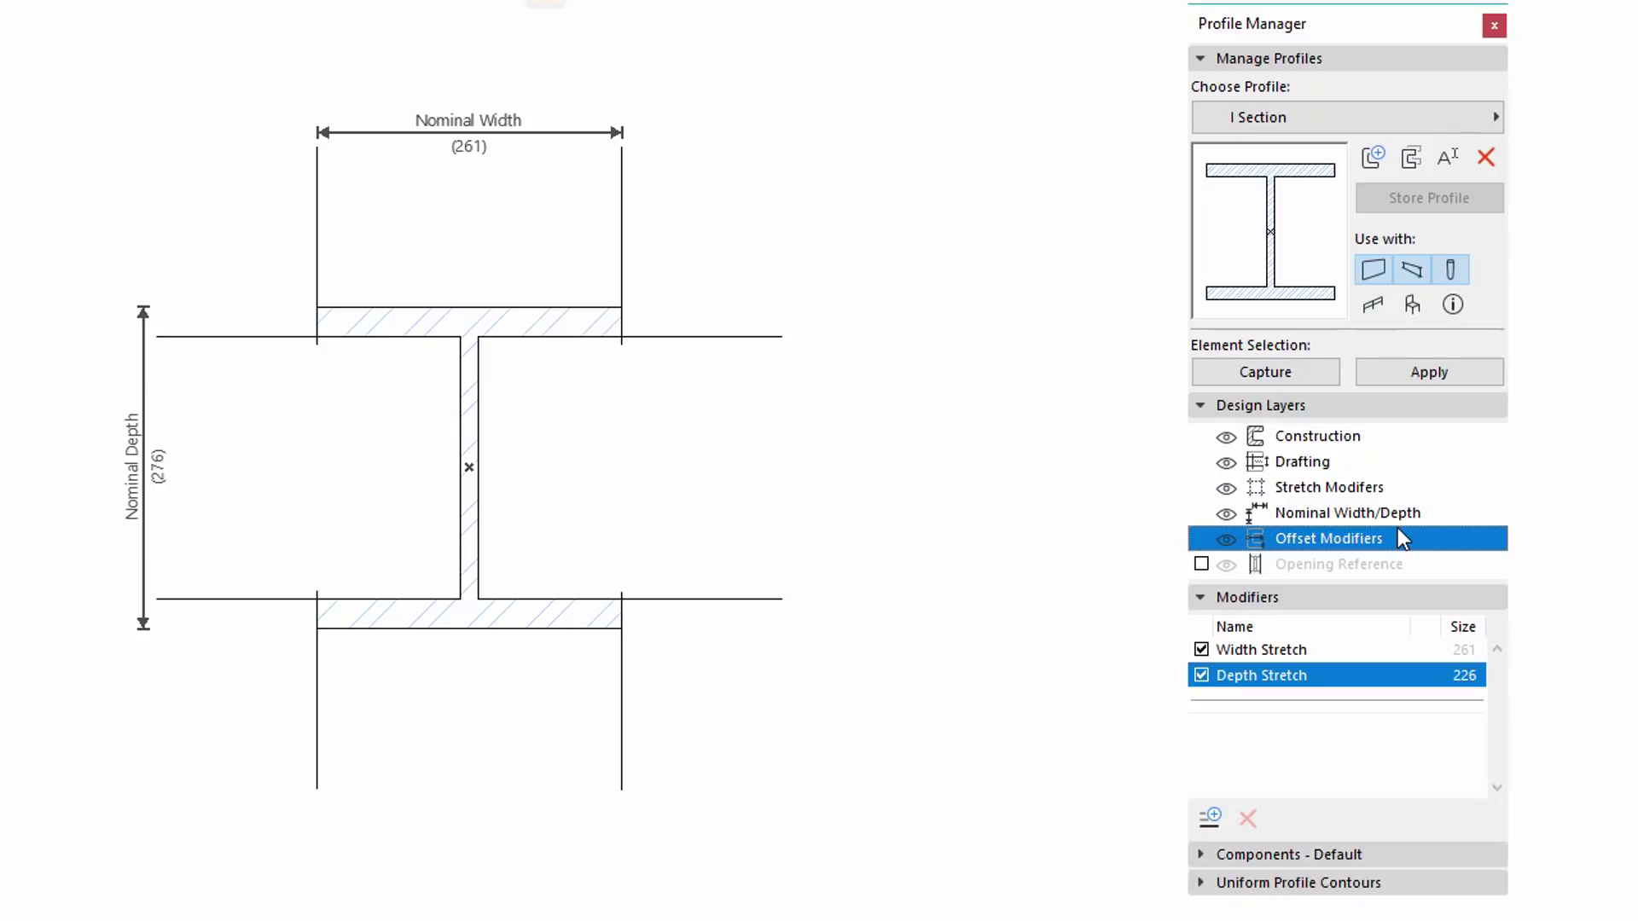
Load Steel Universal Section and review its Flange Thickness (25) and Web Thickness (15) offset modifiers.
left_click(1326, 113)
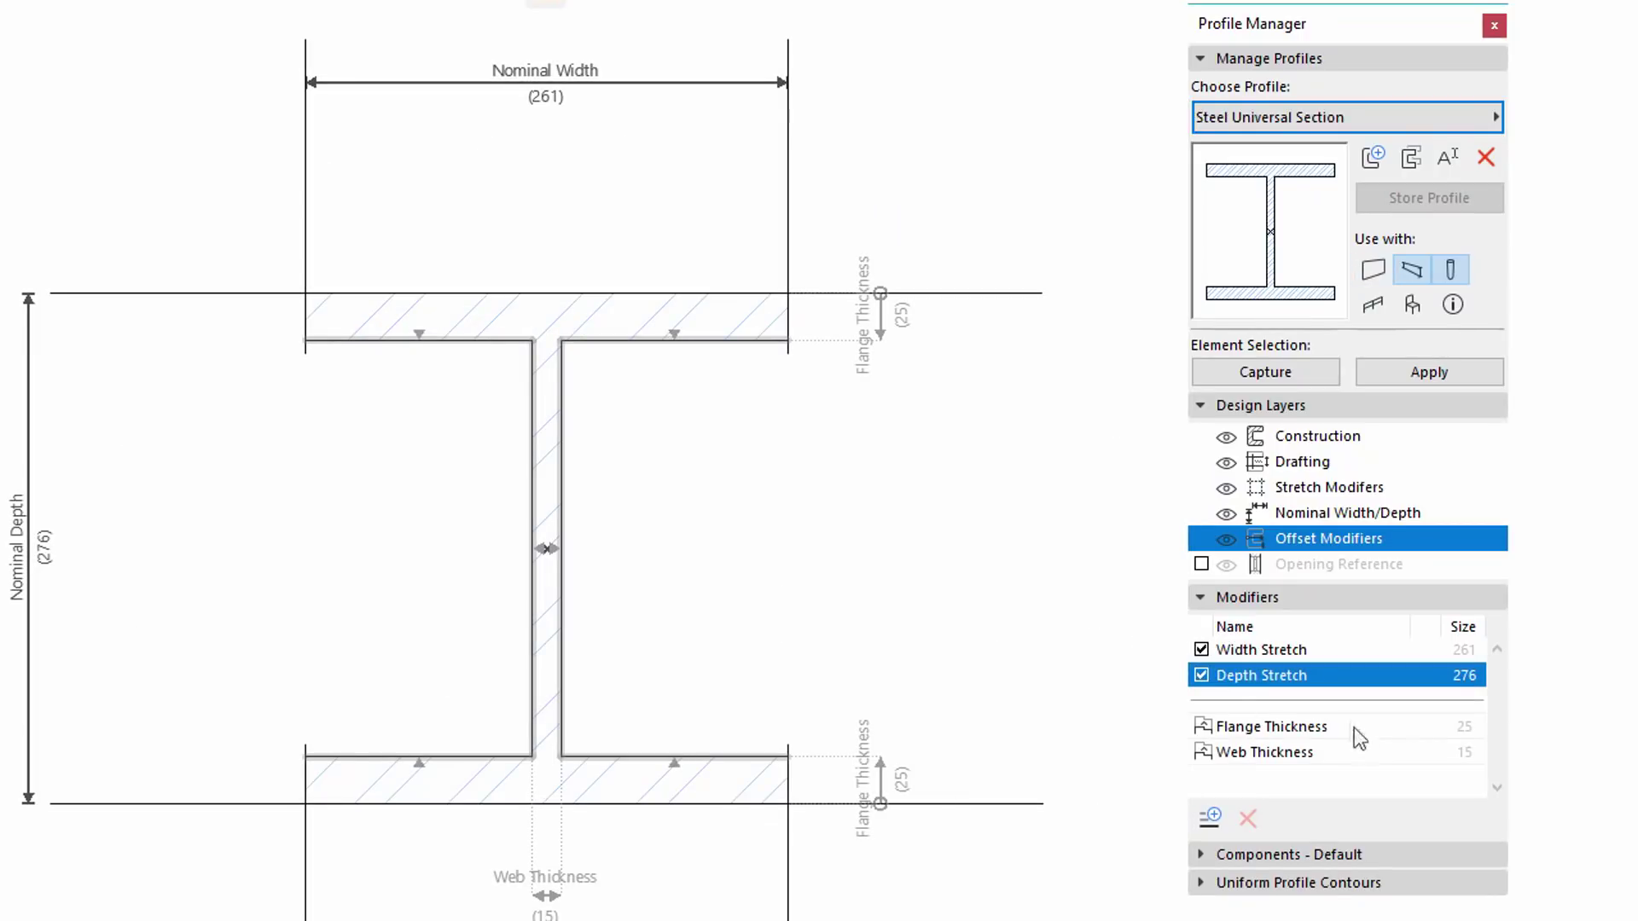
left_click(1355, 727)
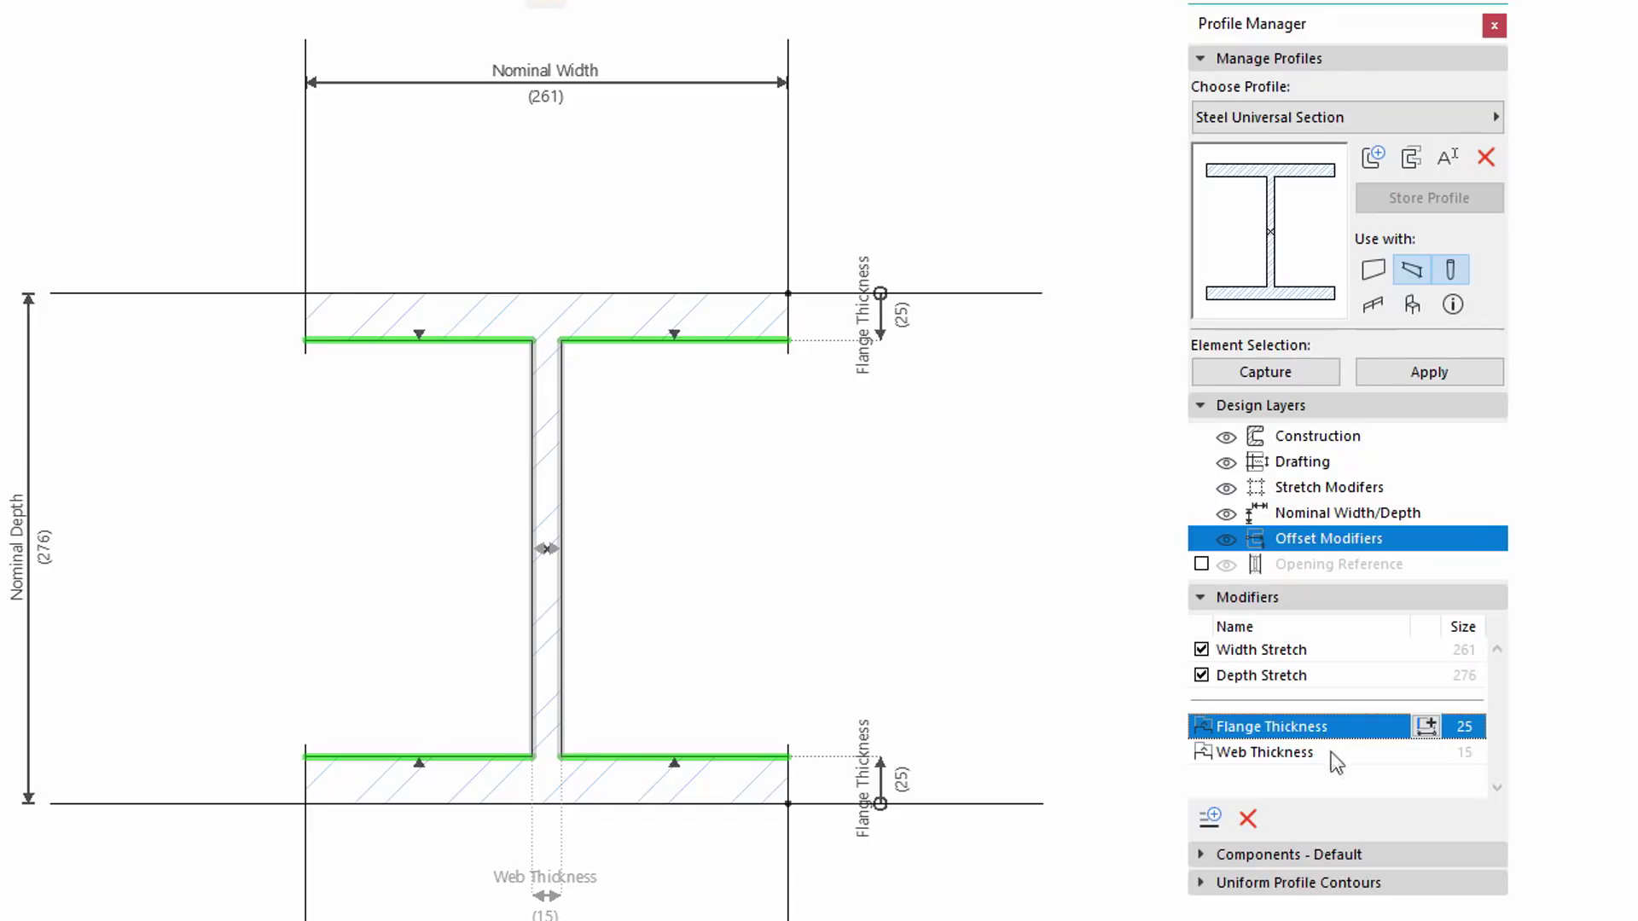
left_click(1348, 755)
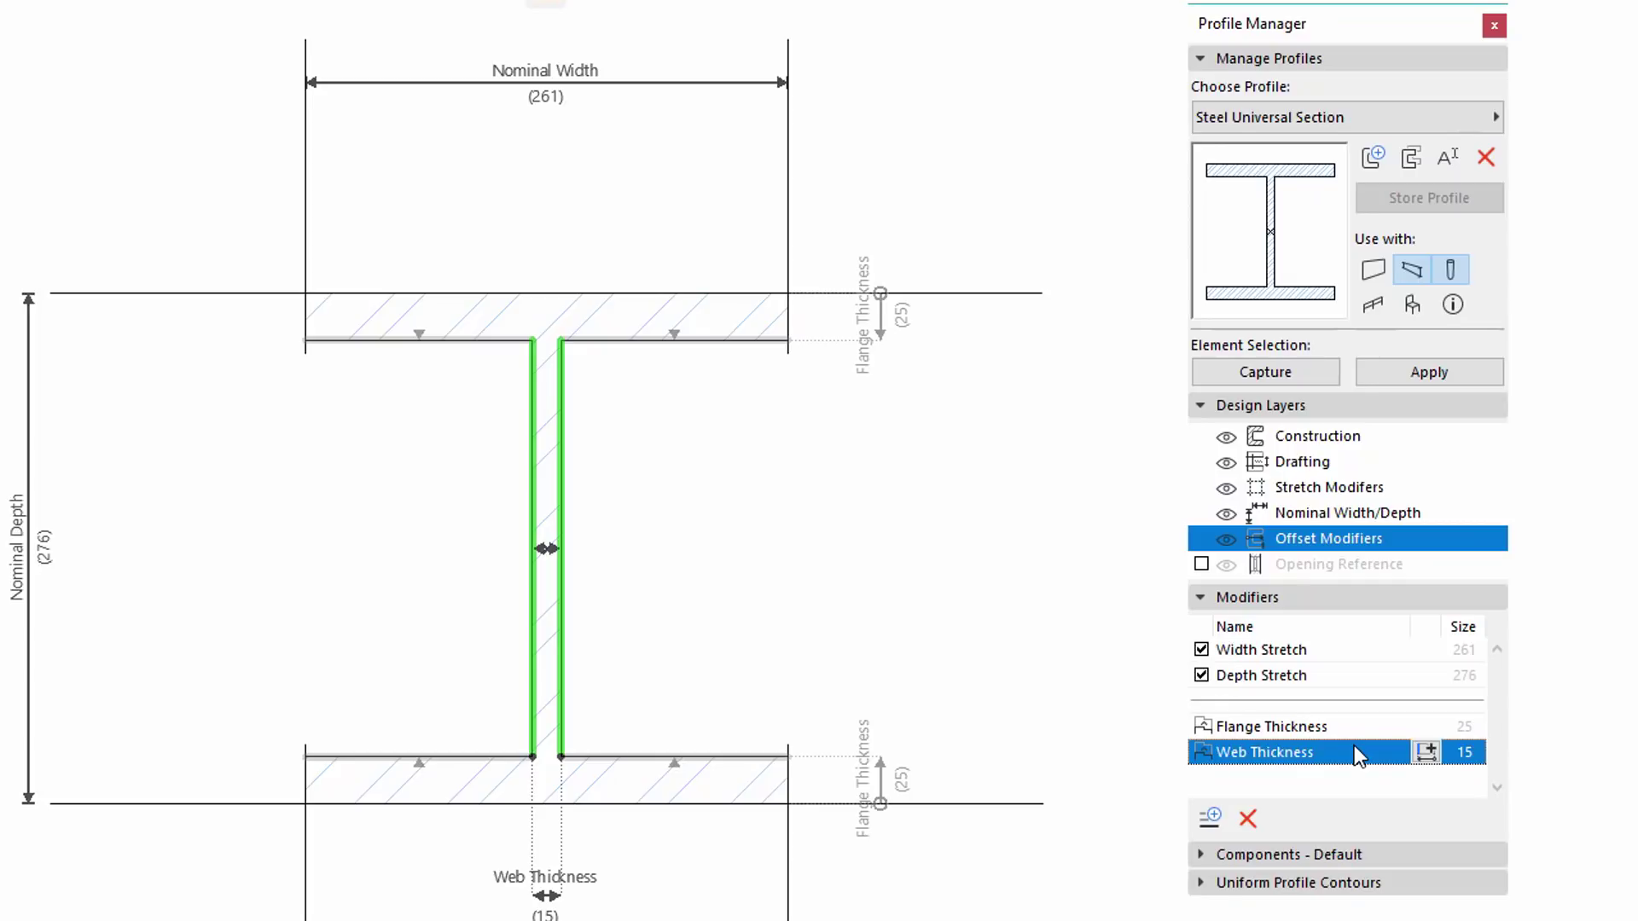
left_click(1225, 539)
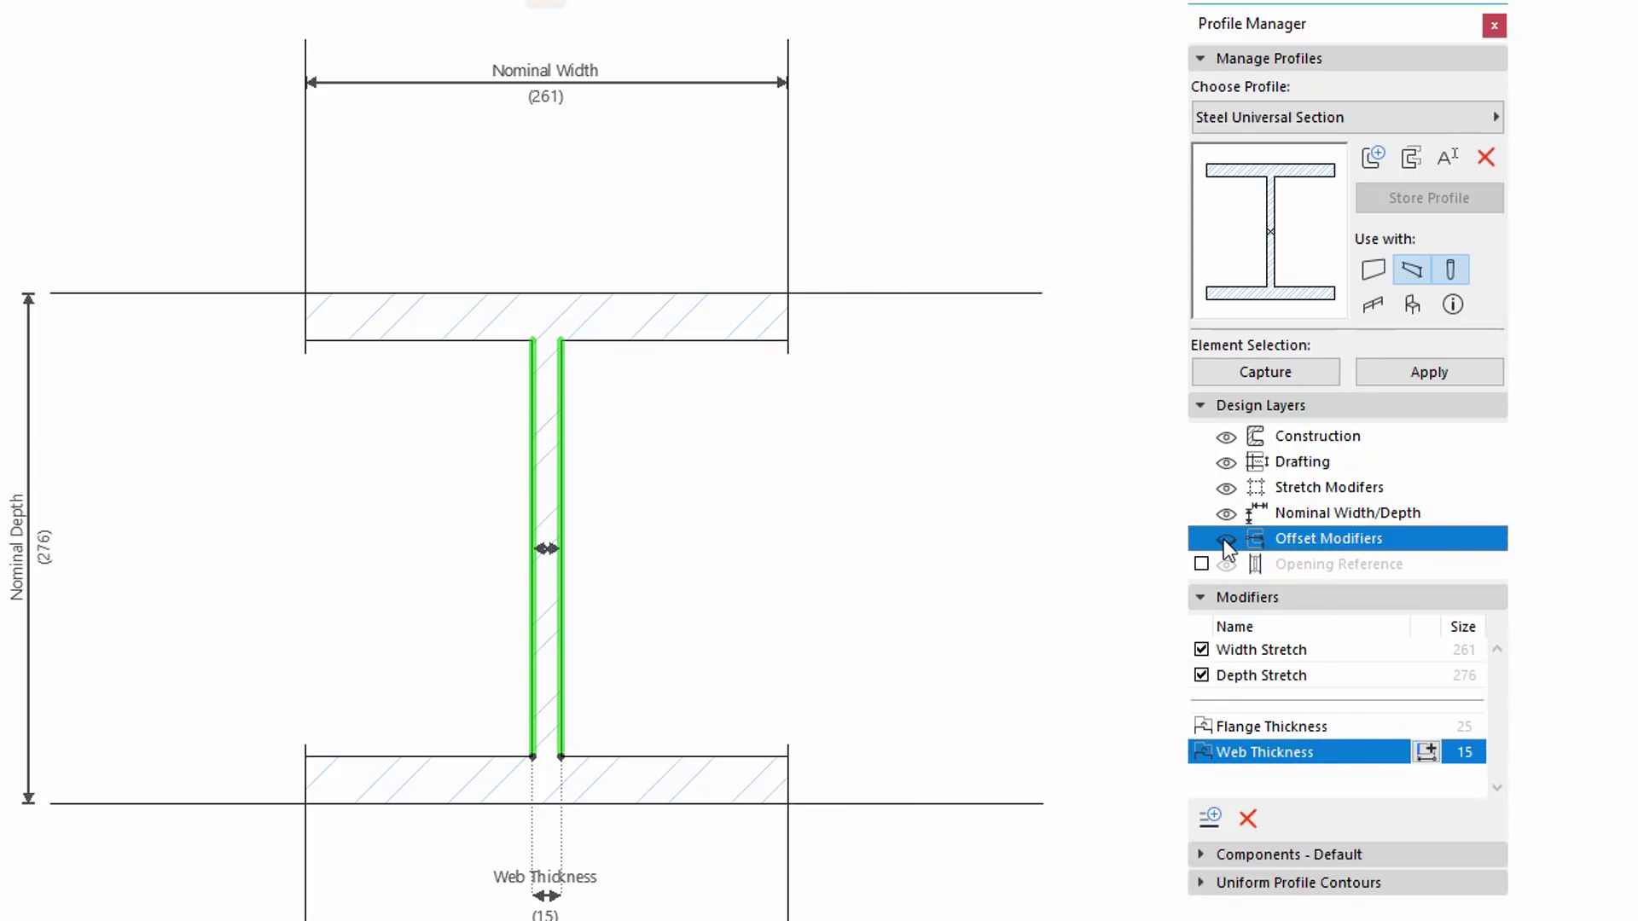
left_click(1224, 538)
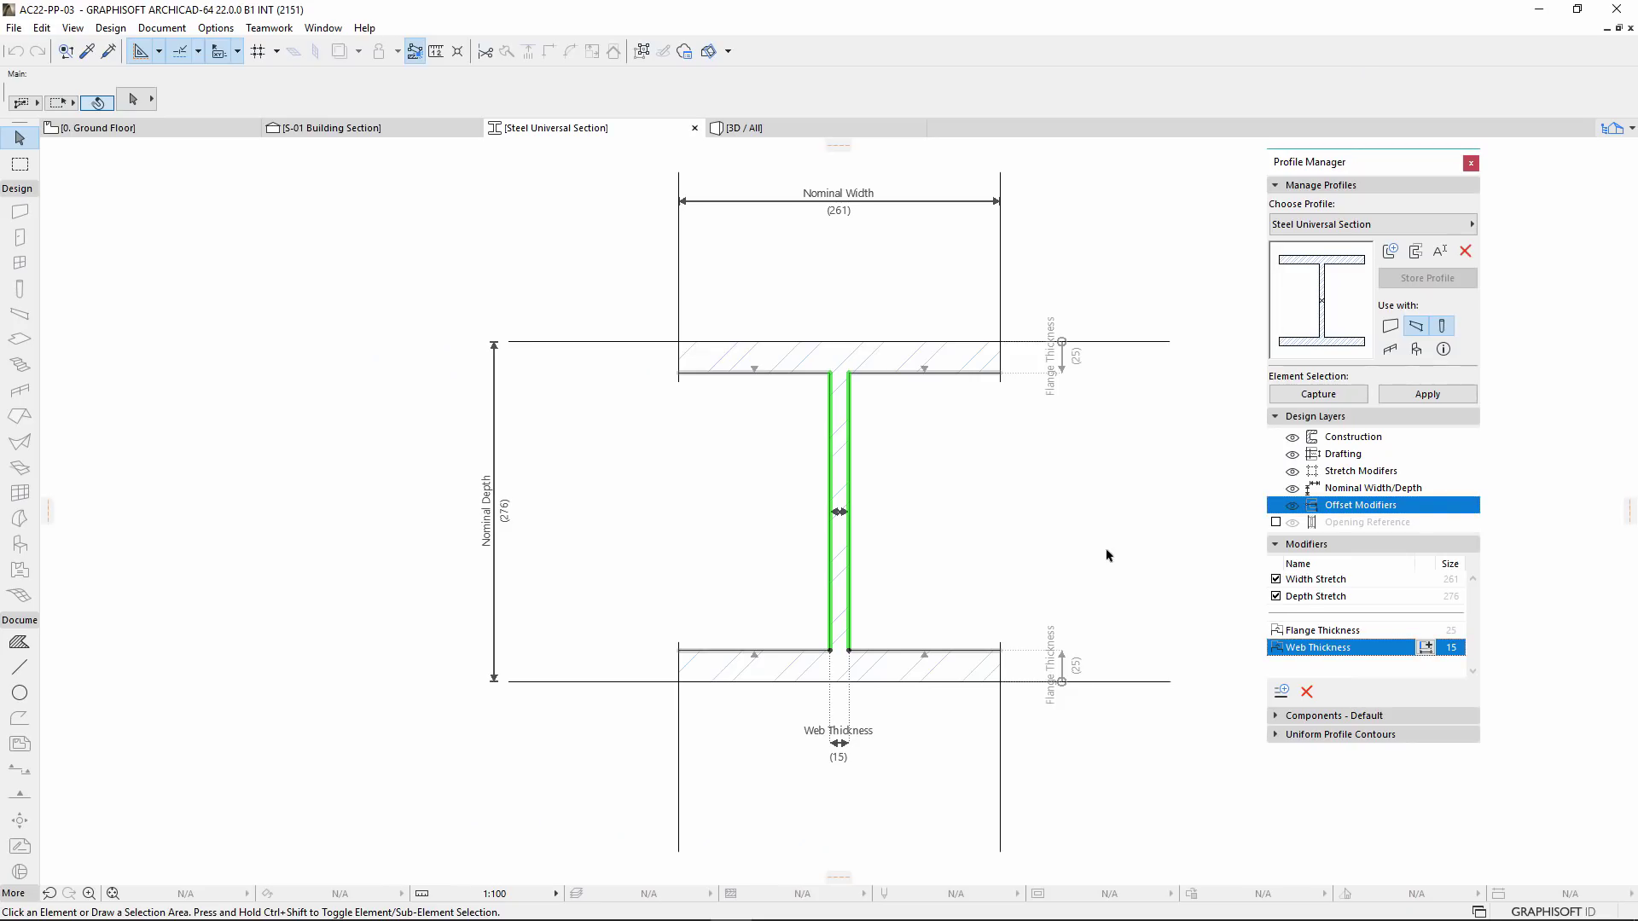
In S-01 Building Section, switch the beam's Info Box profile to Steel Universal Section.
left_click(413, 131)
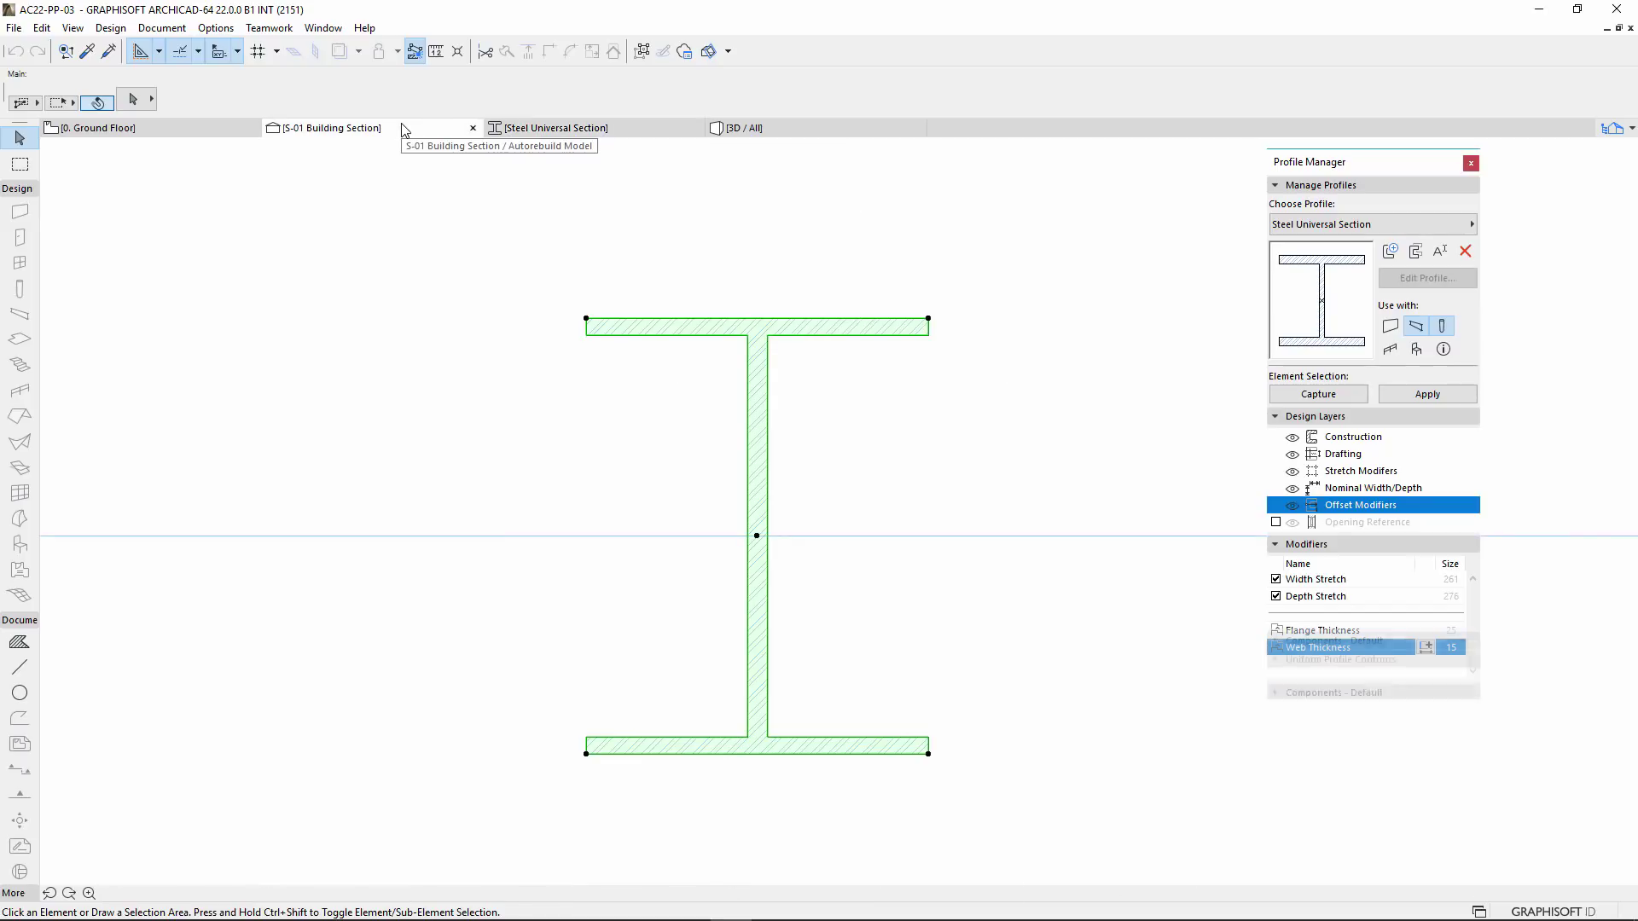
left_click(804, 407)
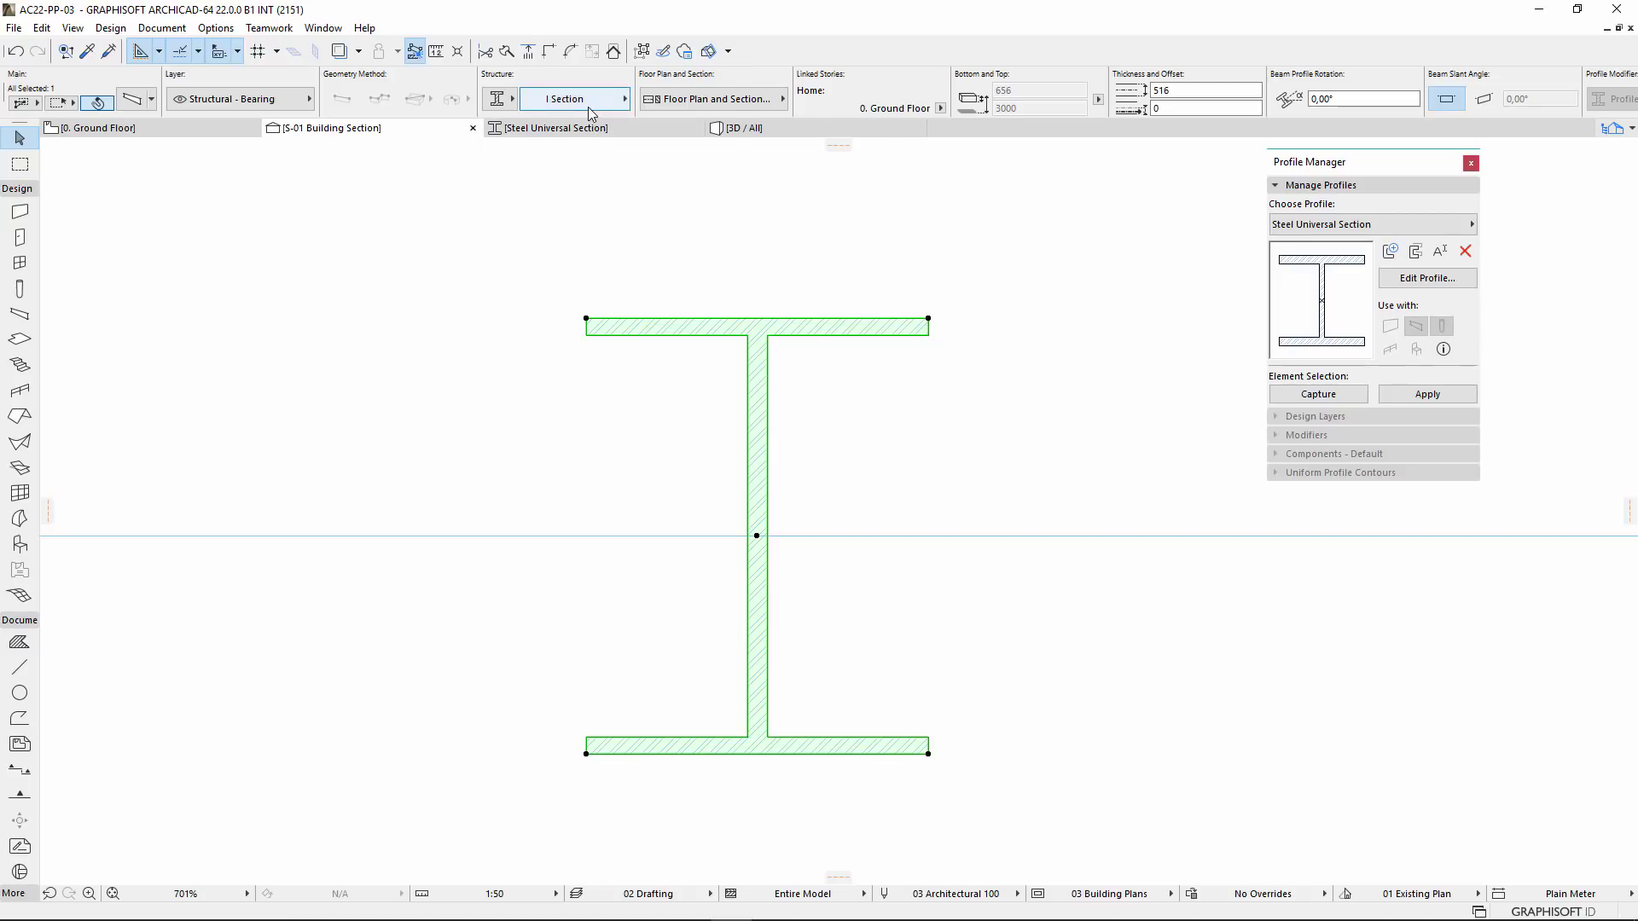
left_click(588, 103)
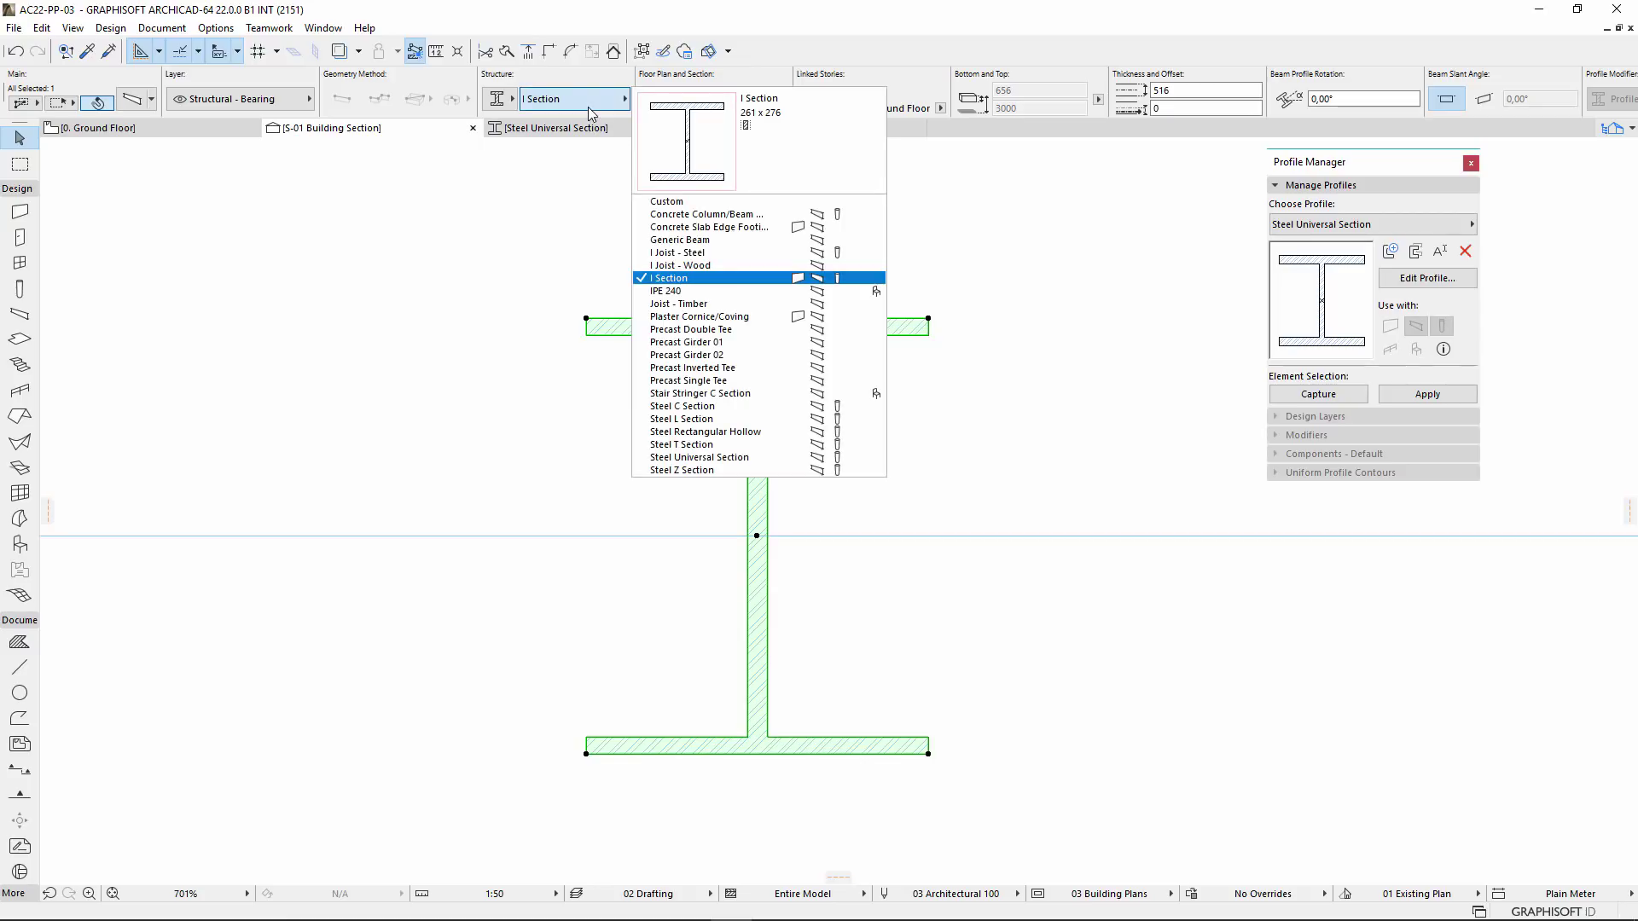
left_click(731, 458)
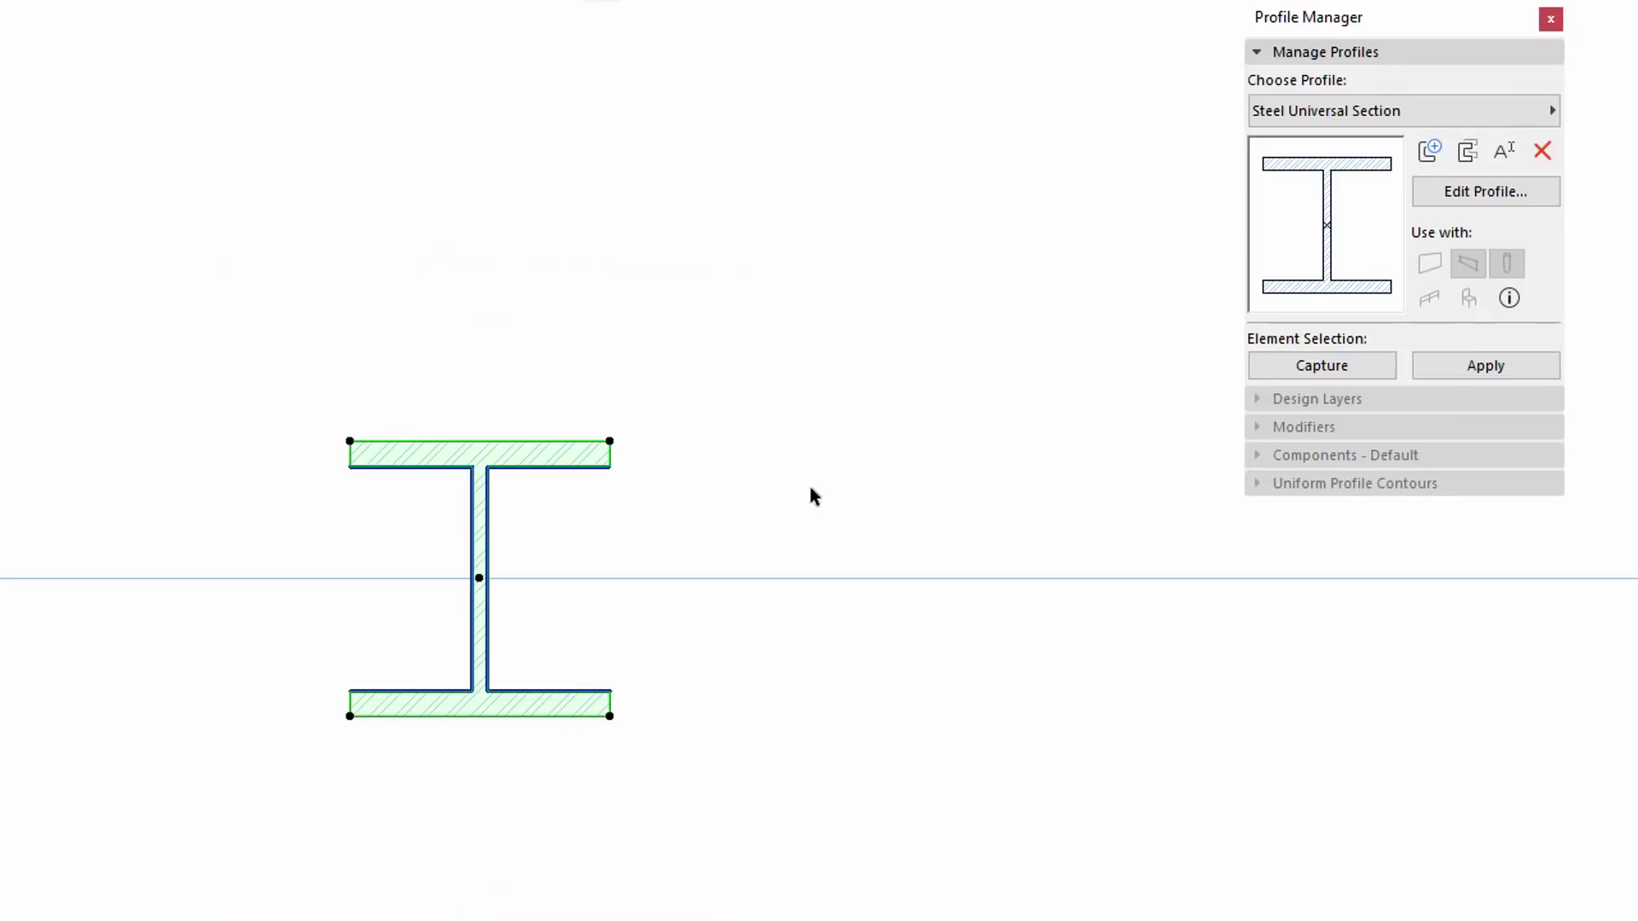
Stretch the beam's nominal width, then its nominal depth, from a corner node.
left_click(977, 478)
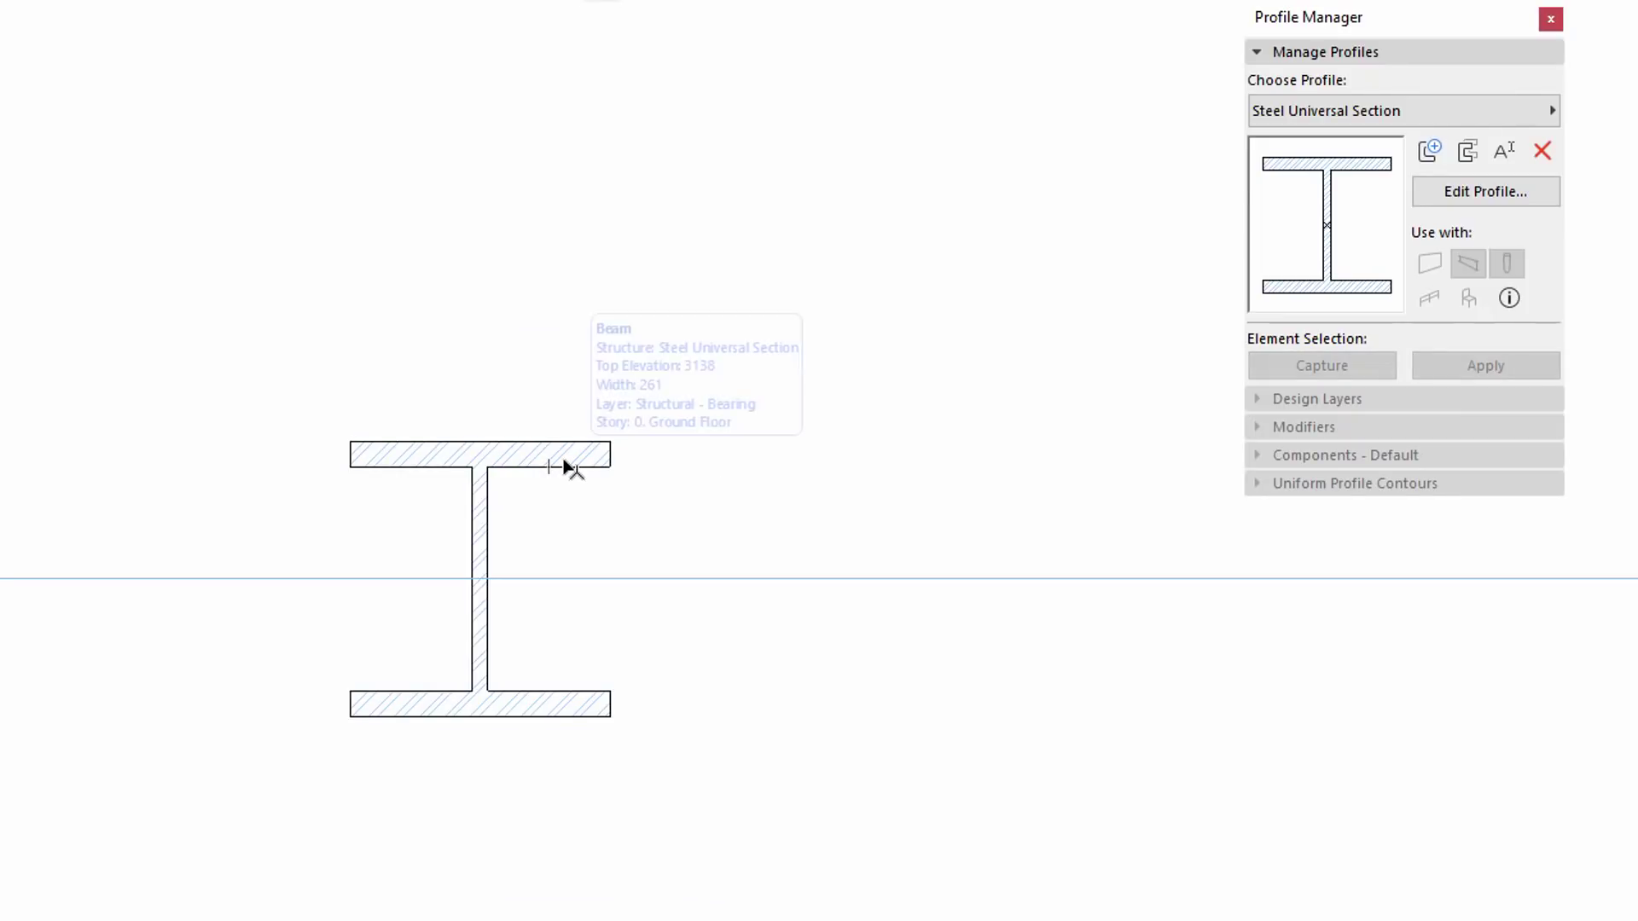
left_click(563, 466)
left_click(610, 444)
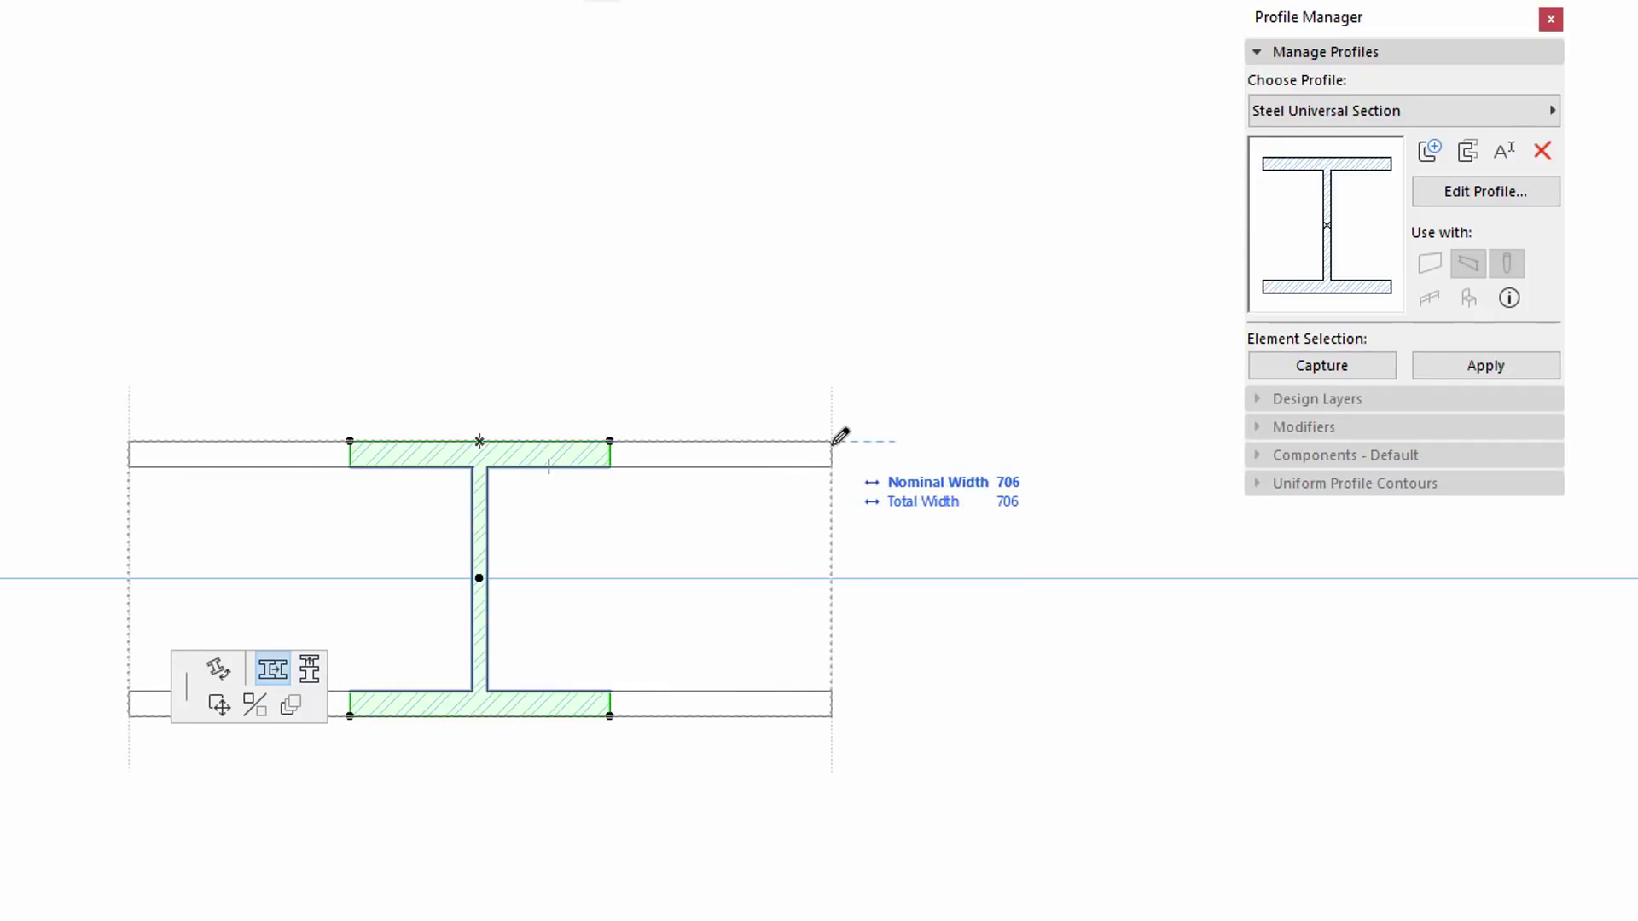
left_click(839, 436)
left_click(839, 437)
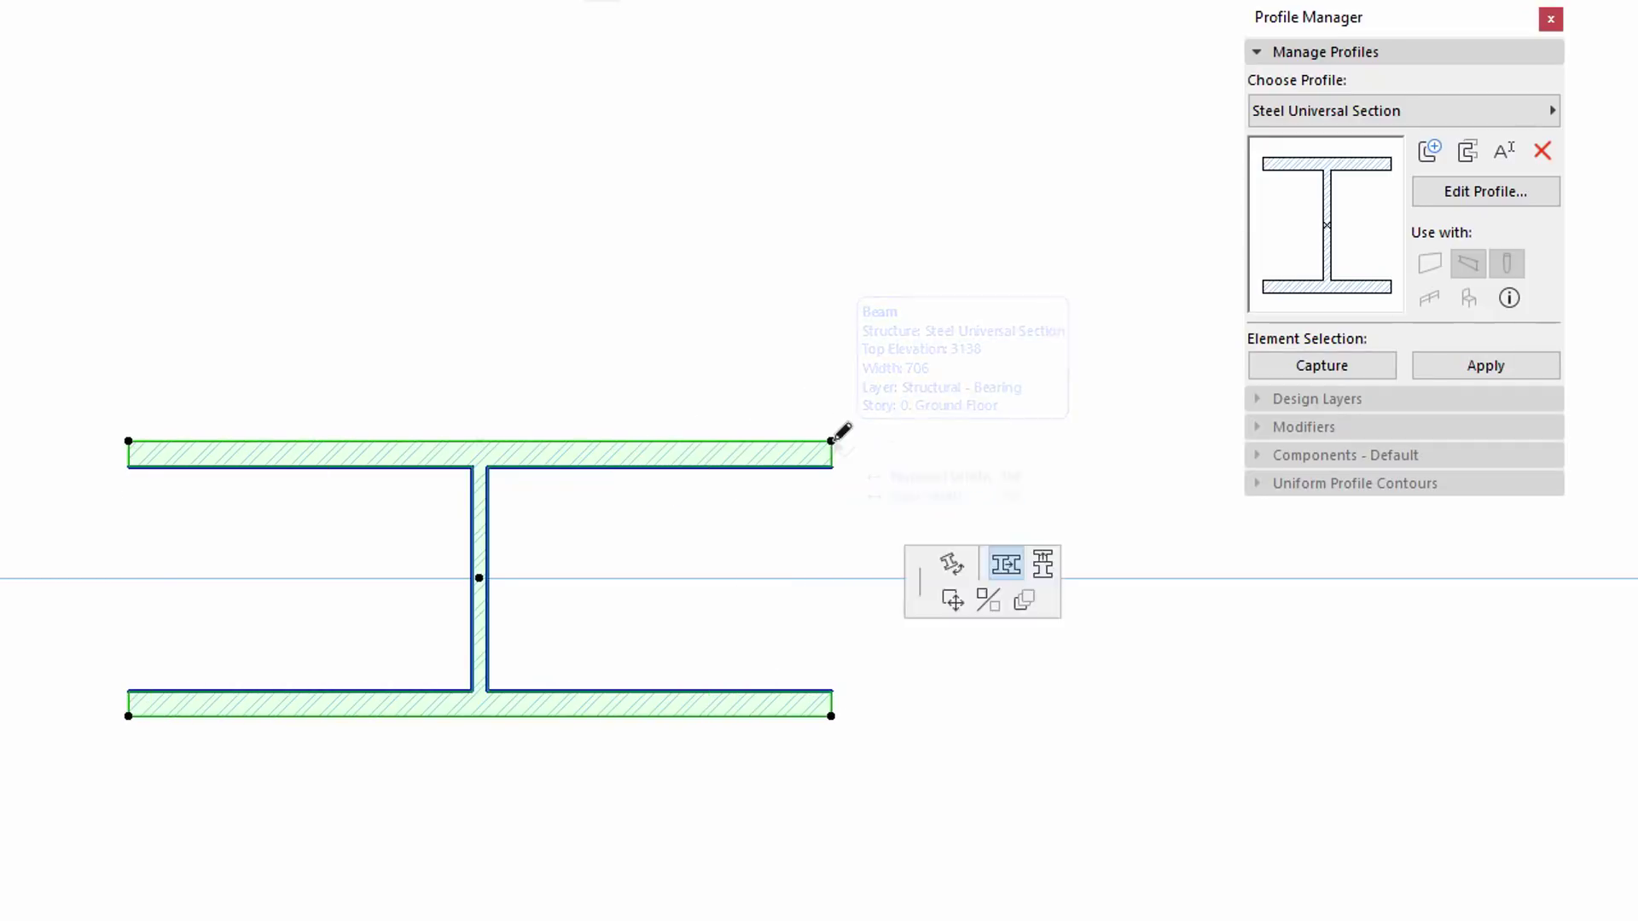
left_click(313, 672)
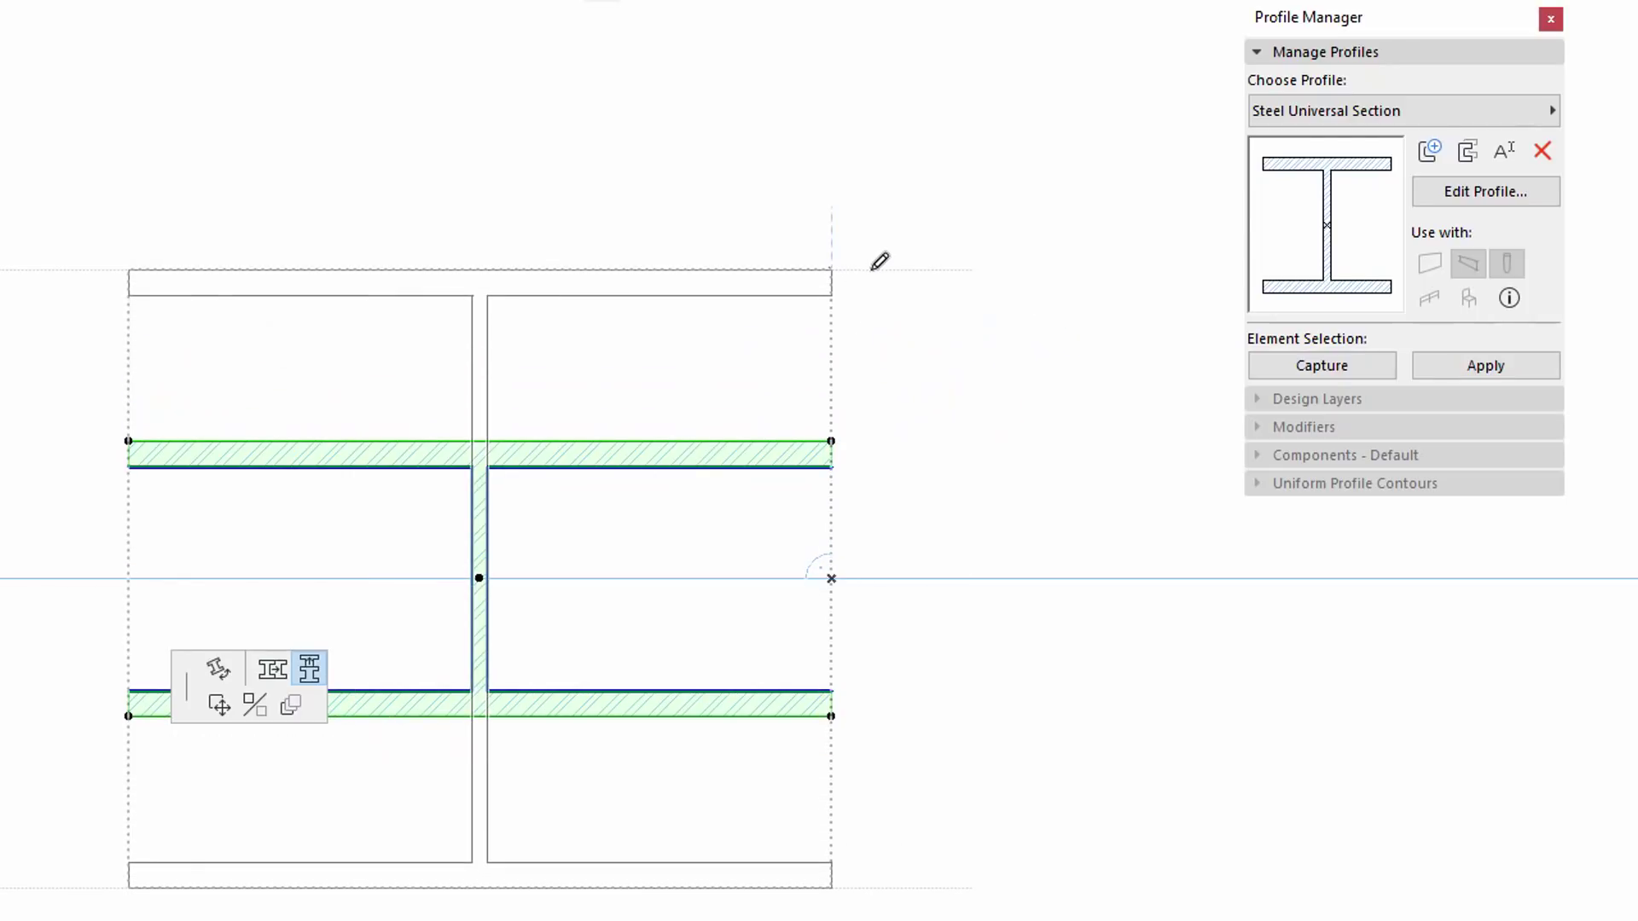
left_click(878, 262)
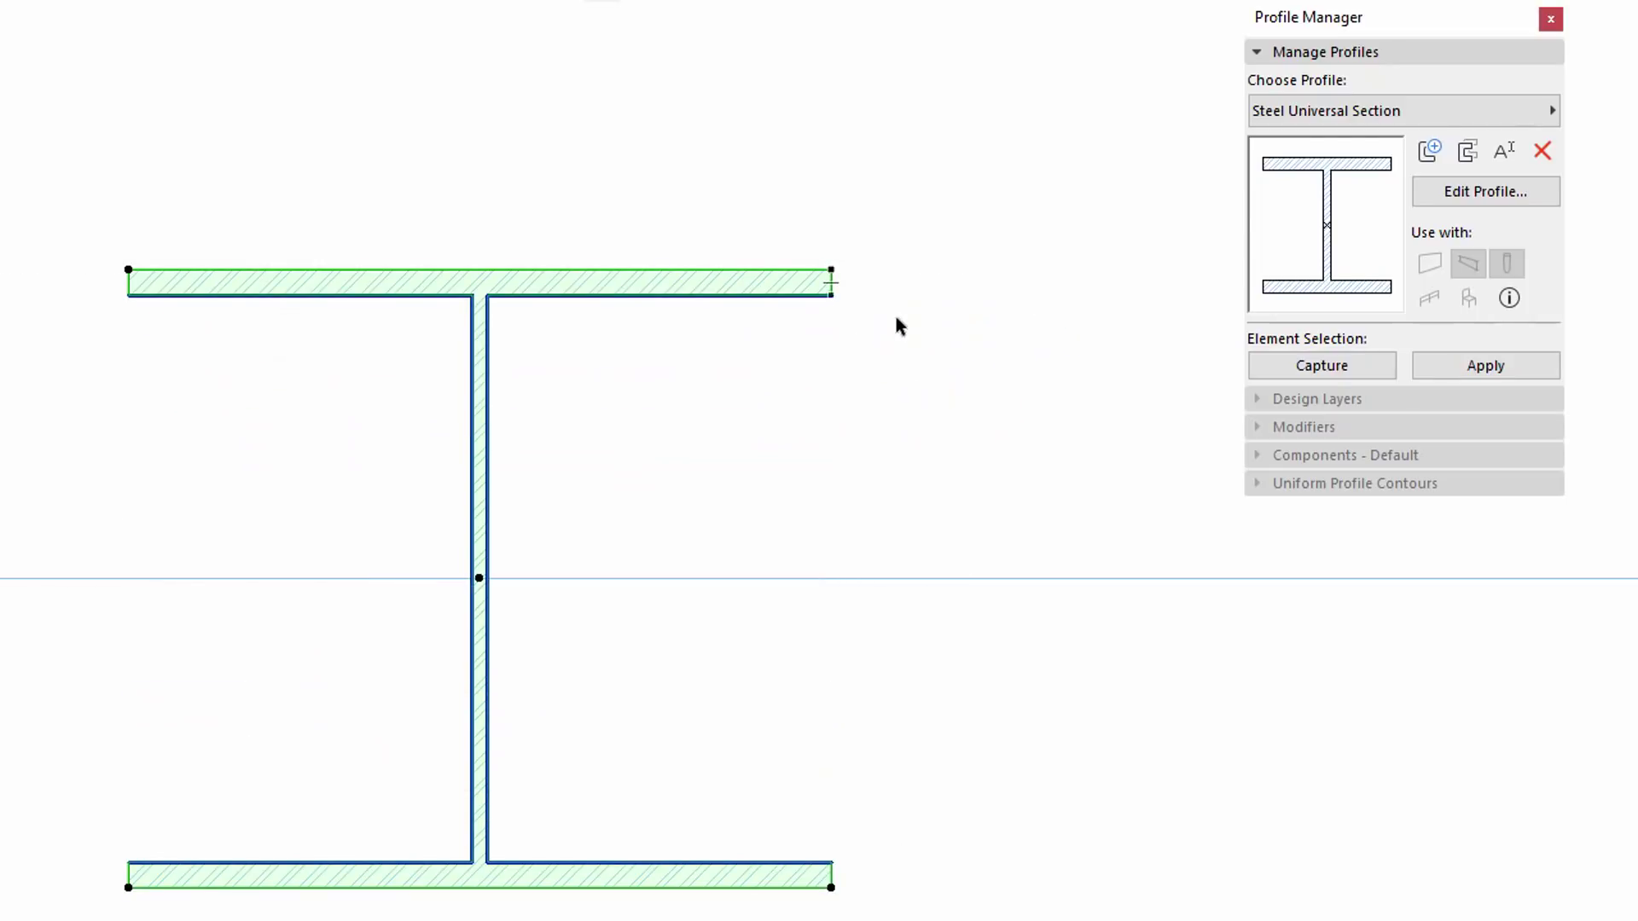